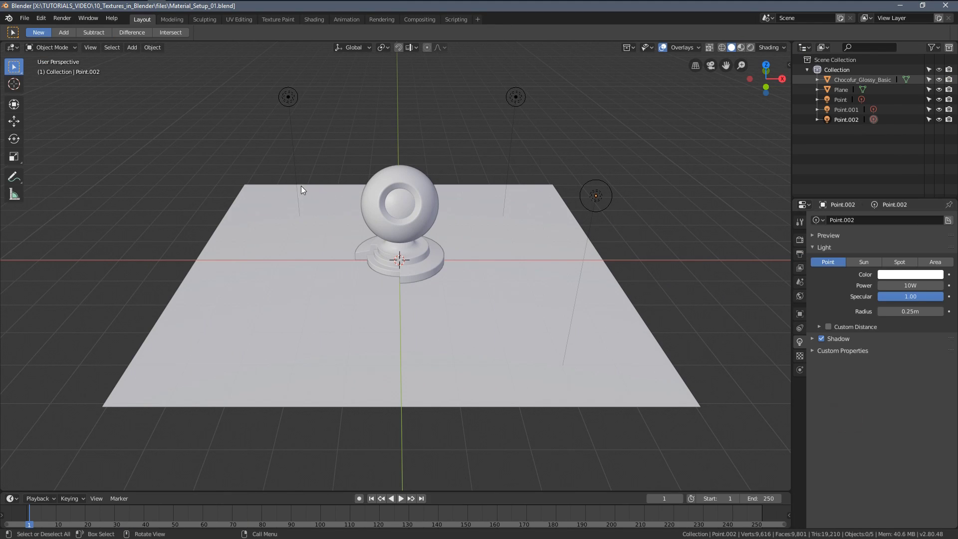
Switch the 3D viewport to Rendered shading and orbit closer to the ball.
{"action": "middle_click_drag", "start_coordinate": [437, 197], "coordinate": [462, 215]}
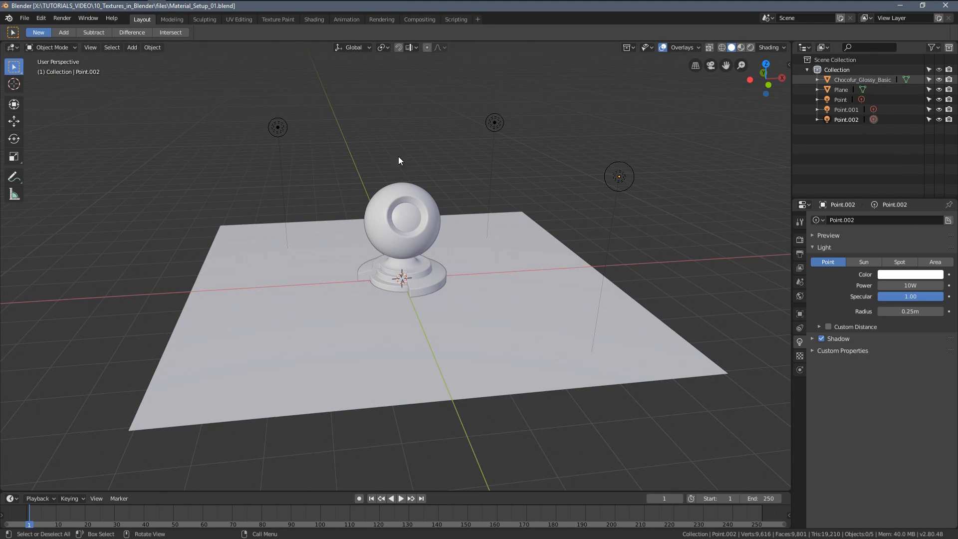
{"action": "mouse_move", "coordinate": [410, 246]}
{"action": "middle_mouse_down"}
{"action": "mouse_move", "coordinate": [479, 238]}
{"action": "mouse_move", "coordinate": [420, 242]}
{"action": "mouse_move", "coordinate": [442, 239]}
{"action": "mouse_move", "coordinate": [430, 246]}
{"action": "mouse_move", "coordinate": [420, 236]}
{"action": "mouse_move", "coordinate": [427, 239]}
{"action": "middle_mouse_up"}
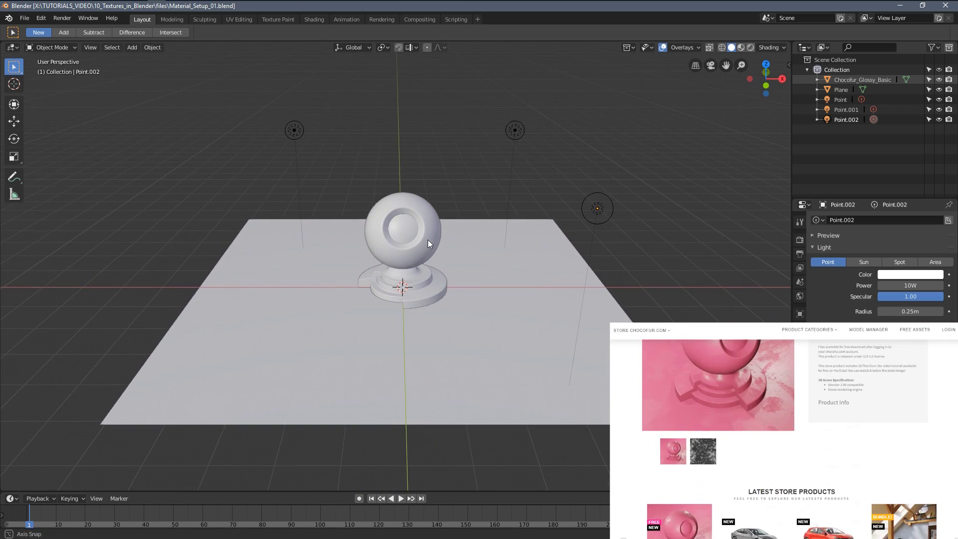
{"action": "key", "text": "z"}
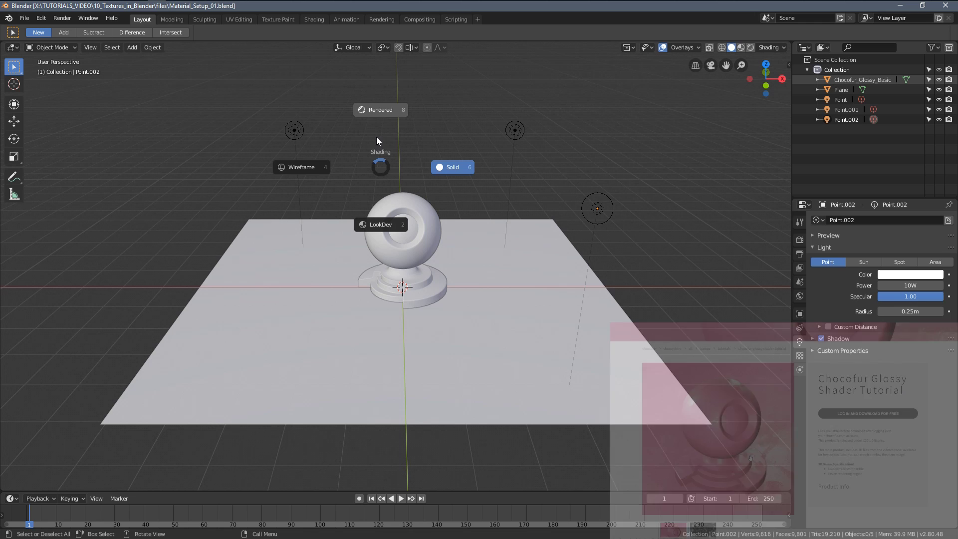
{"action": "left_click", "coordinate": [379, 123]}
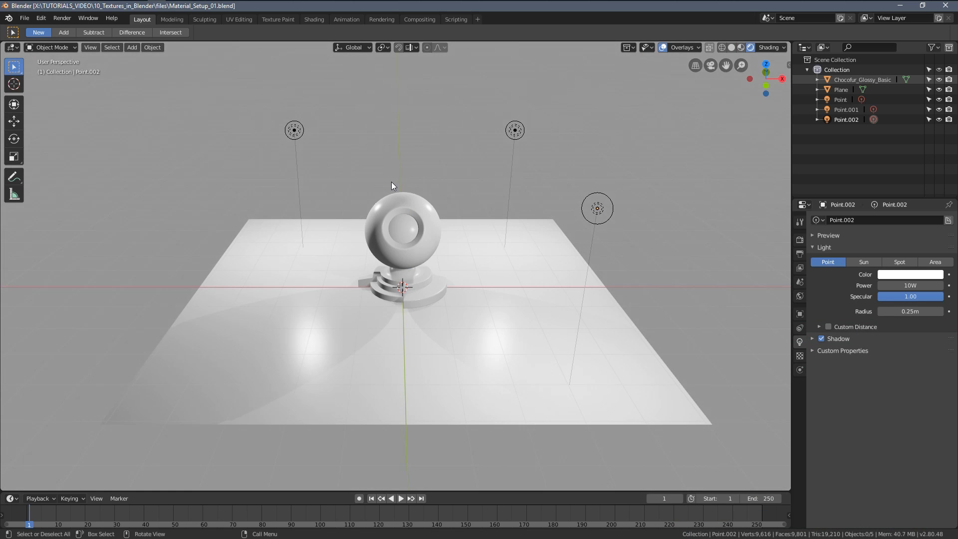
{"action": "middle_click_drag", "start_coordinate": [392, 181], "coordinate": [477, 176]}
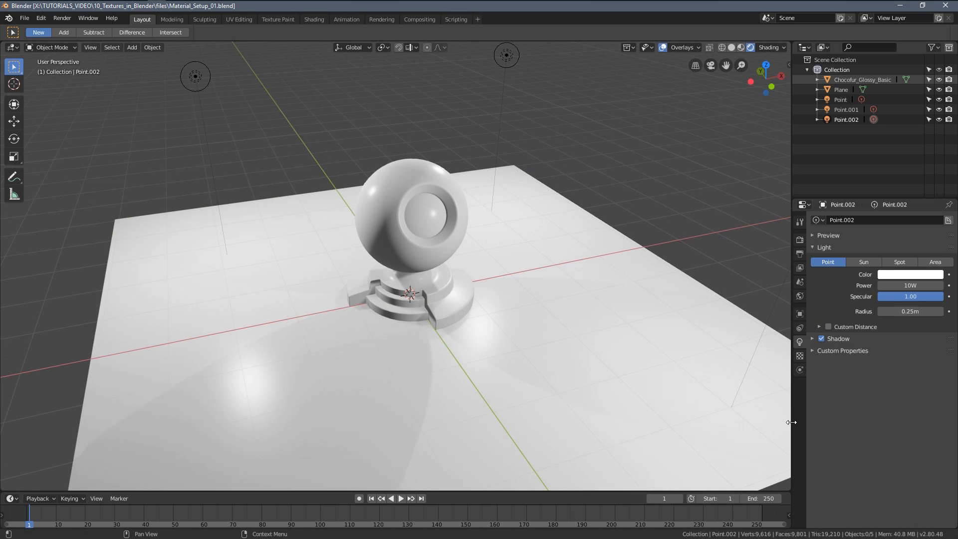
Widen the right-hand area and turn the Outliner into a taller Shader Editor.
{"action": "left_click_drag", "start_coordinate": [777, 423], "coordinate": [669, 421]}
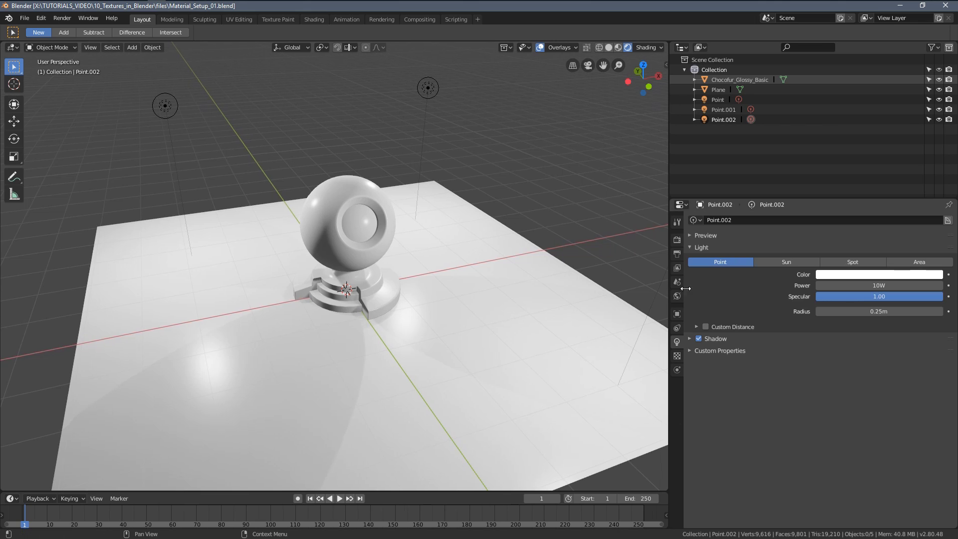
{"action": "left_click", "coordinate": [680, 47]}
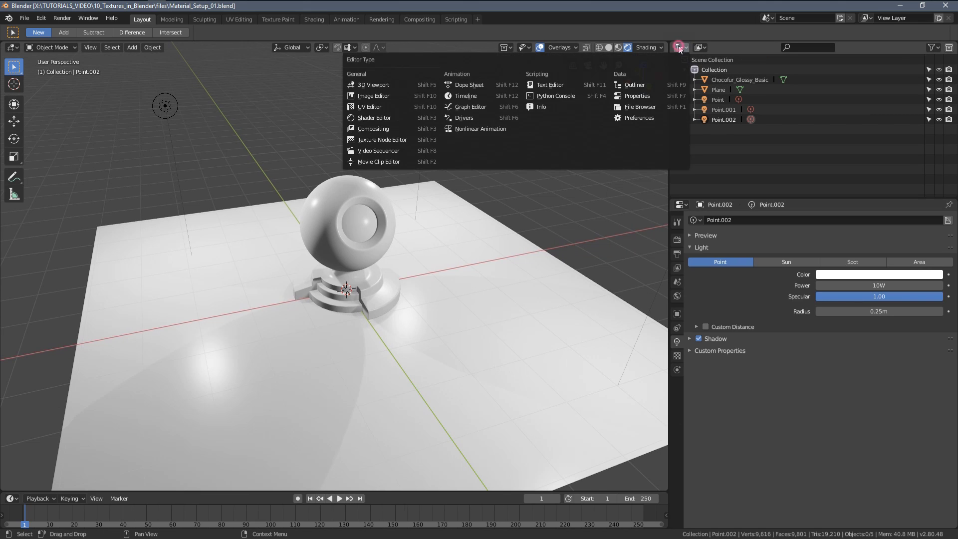
{"action": "left_click", "coordinate": [394, 118]}
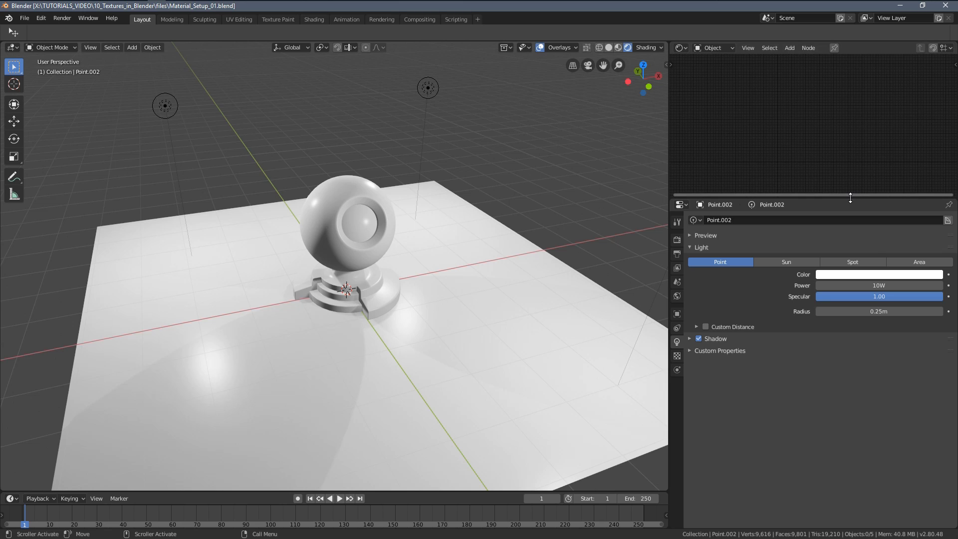
{"action": "left_click_drag", "start_coordinate": [851, 196], "coordinate": [851, 233]}
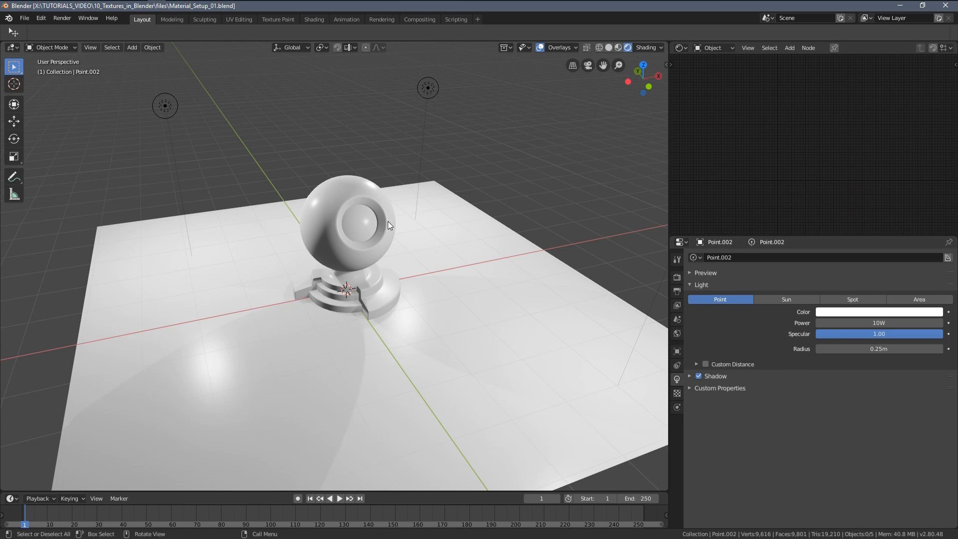
Add a new material to the shader ball and assign Material.001 to the plane too.
{"action": "left_click", "coordinate": [356, 202]}
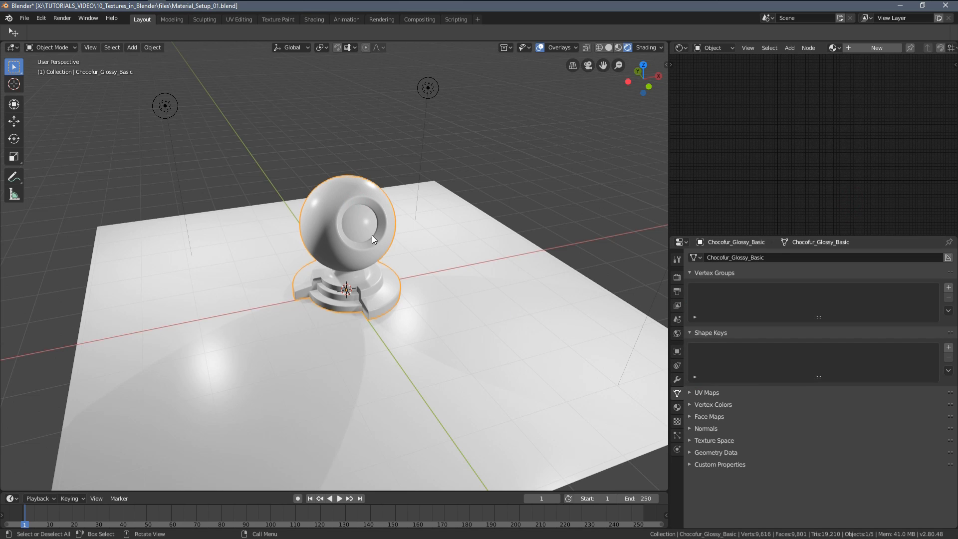
{"action": "left_click", "coordinate": [677, 407]}
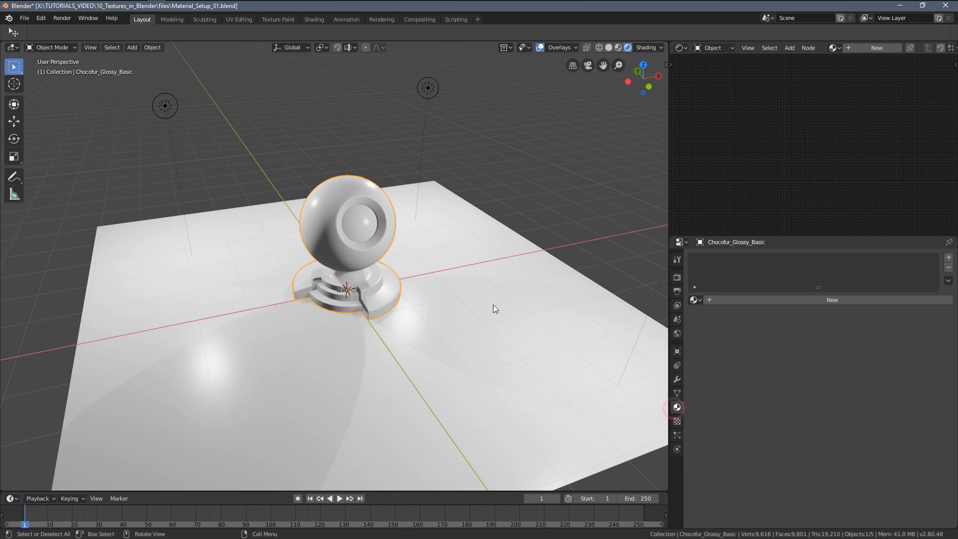
{"action": "left_click", "coordinate": [786, 300]}
{"action": "scroll", "coordinate": [480, 295], "scroll_direction": "up", "scroll_amount": 2}
{"action": "left_click", "coordinate": [520, 278]}
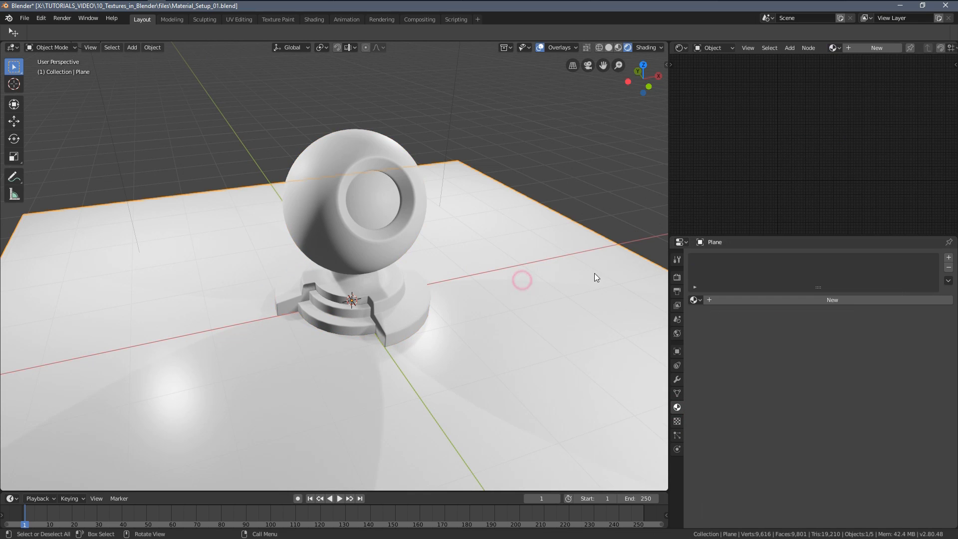
{"action": "left_click", "coordinate": [693, 299]}
{"action": "left_click", "coordinate": [709, 324]}
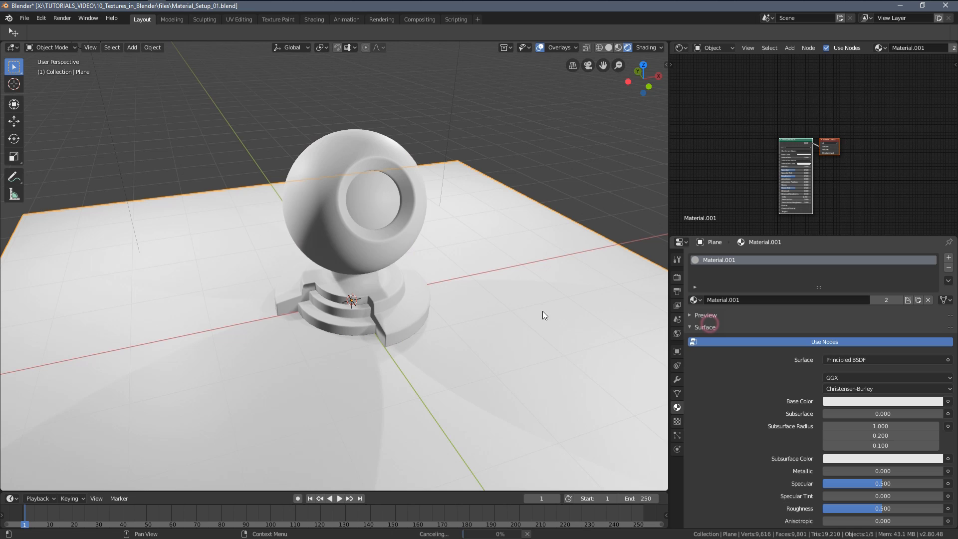
Set the Principled BSDF Base Color to pink and hide the viewport overlays.
{"action": "mouse_move", "coordinate": [474, 283]}
{"action": "middle_mouse_down"}
{"action": "mouse_move", "coordinate": [507, 270]}
{"action": "mouse_move", "coordinate": [479, 277]}
{"action": "middle_mouse_up"}
{"action": "scroll", "coordinate": [795, 165], "scroll_direction": "up", "scroll_amount": 5}
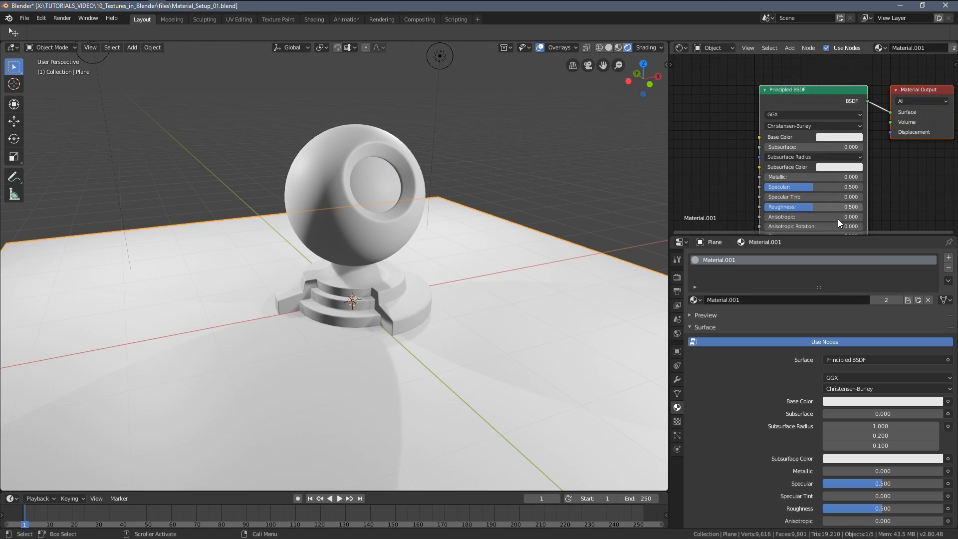
{"action": "left_click_drag", "start_coordinate": [894, 236], "coordinate": [894, 387]}
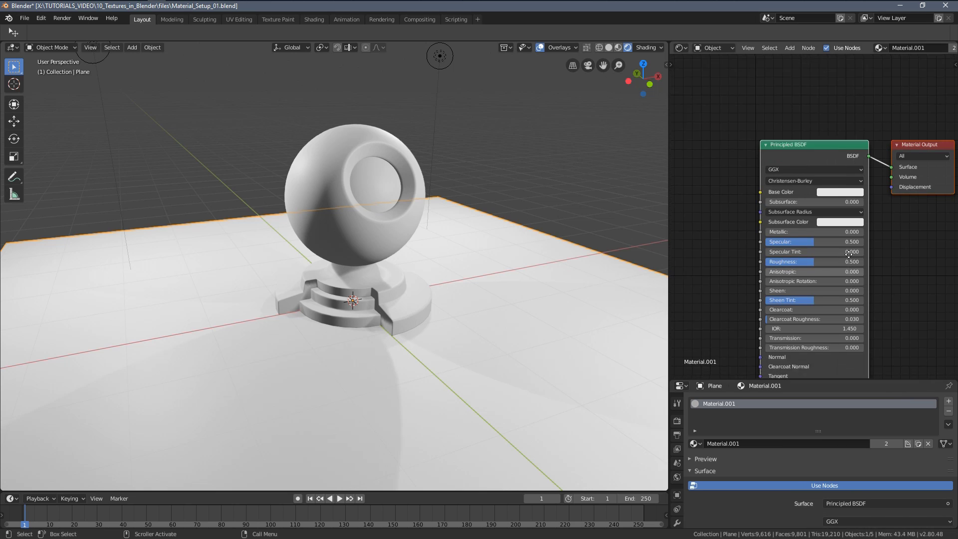
{"action": "middle_click_drag", "start_coordinate": [824, 193], "coordinate": [835, 109]}
{"action": "scroll", "coordinate": [836, 109], "scroll_direction": "up", "scroll_amount": 4}
{"action": "left_click", "coordinate": [836, 109]}
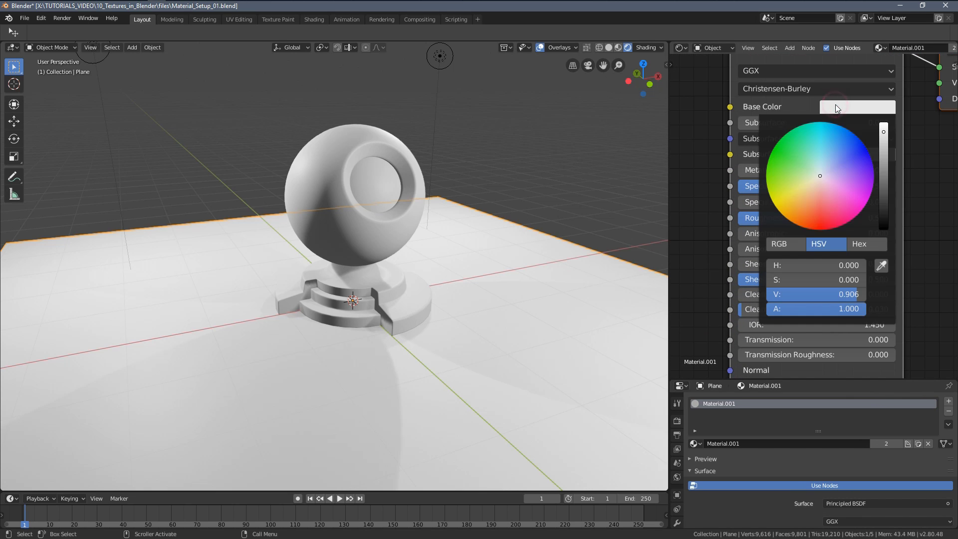
{"action": "mouse_move", "coordinate": [826, 181]}
{"action": "left_mouse_down"}
{"action": "mouse_move", "coordinate": [819, 214]}
{"action": "mouse_move", "coordinate": [805, 212]}
{"action": "mouse_move", "coordinate": [831, 215]}
{"action": "left_mouse_up"}
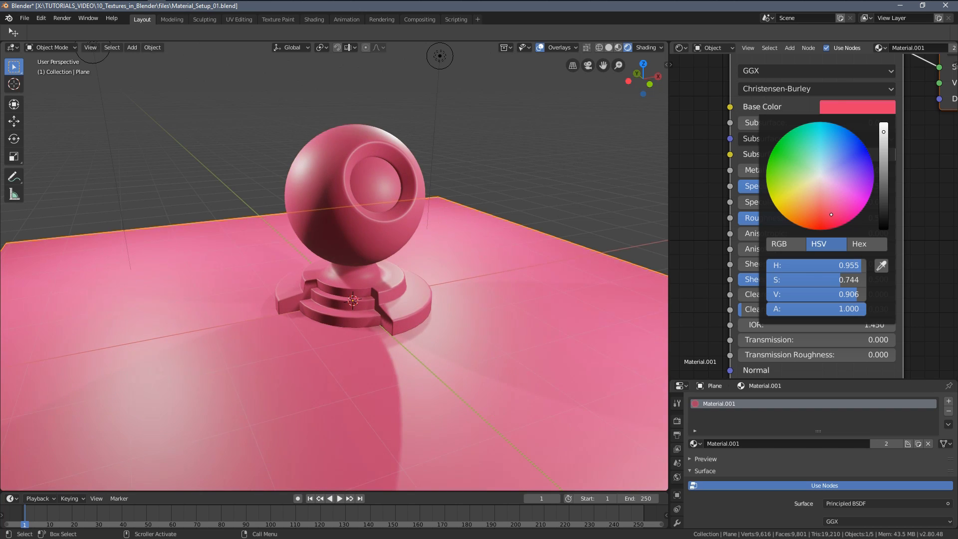
{"action": "left_click", "coordinate": [540, 47]}
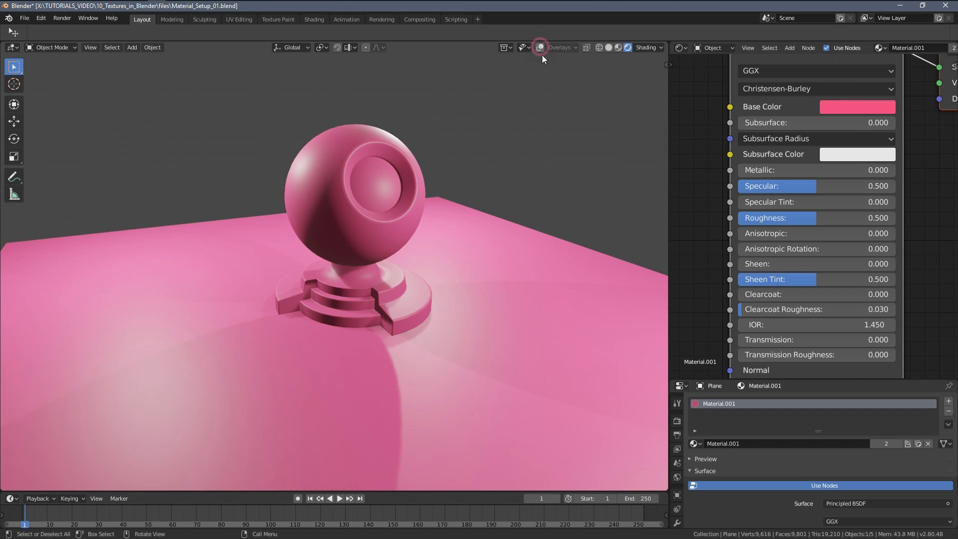
{"action": "middle_click_drag", "start_coordinate": [418, 133], "coordinate": [412, 138]}
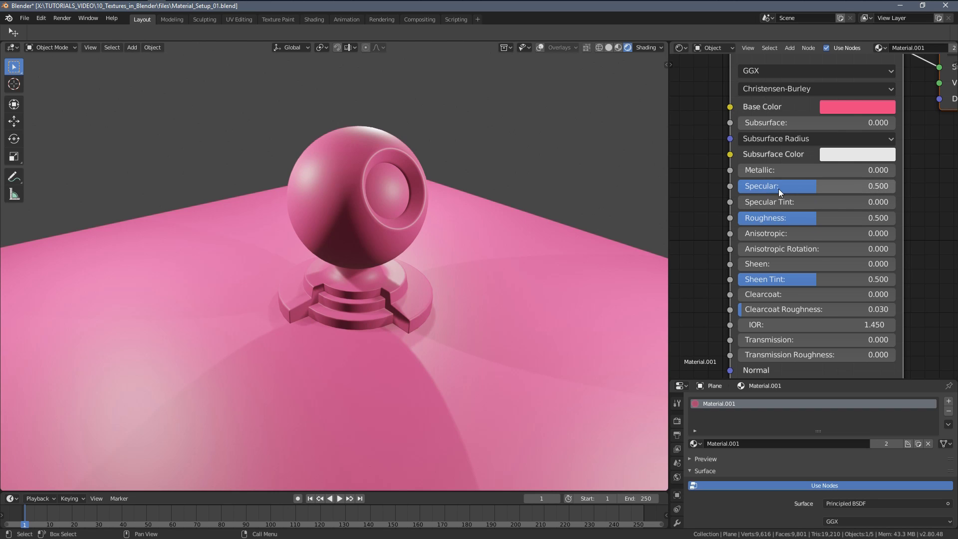
{"action": "mouse_move", "coordinate": [798, 186]}
{"action": "left_mouse_down"}
{"action": "mouse_move", "coordinate": [774, 186]}
{"action": "mouse_move", "coordinate": [787, 185]}
{"action": "left_mouse_up"}
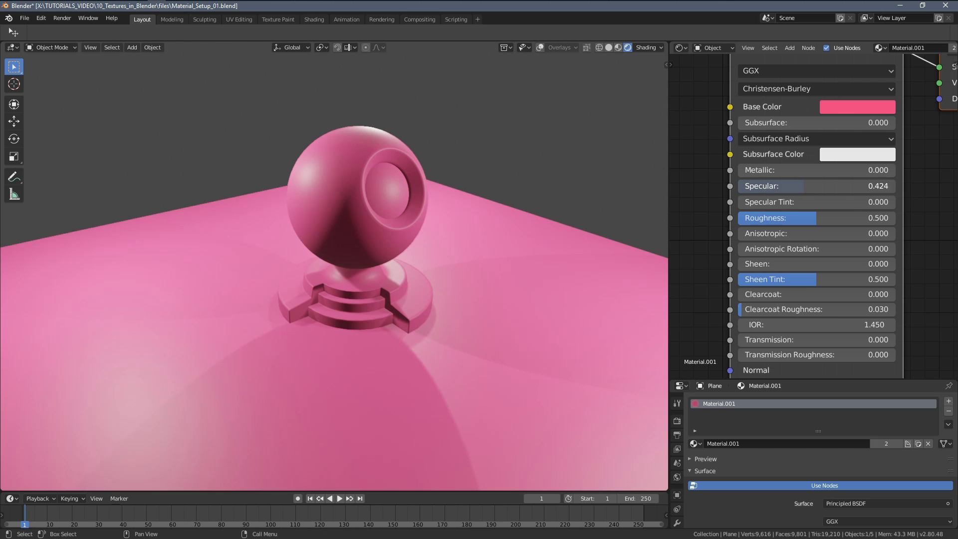
{"action": "left_click_drag", "start_coordinate": [845, 185], "coordinate": [819, 186]}
{"action": "middle_click_drag", "start_coordinate": [533, 202], "coordinate": [384, 208]}
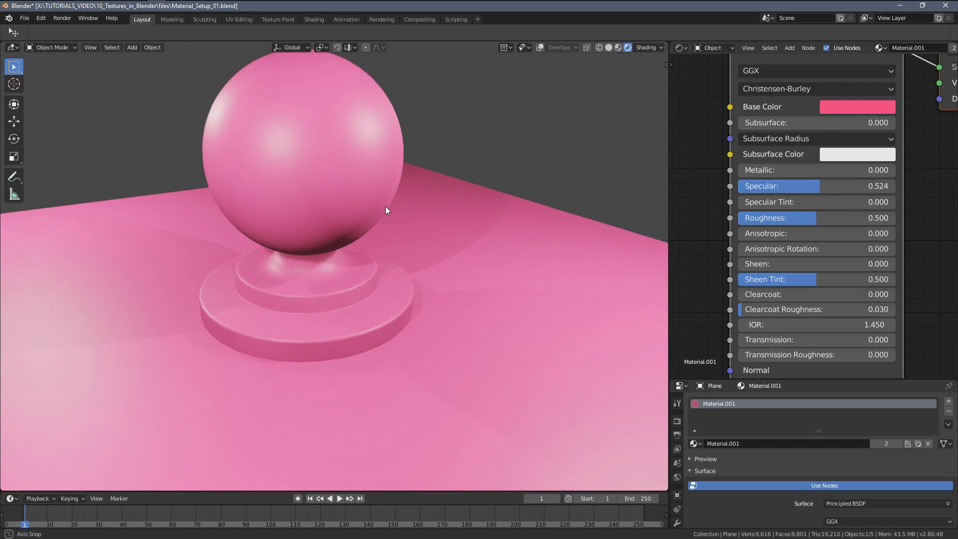
{"action": "left_click_drag", "start_coordinate": [835, 188], "coordinate": [878, 186]}
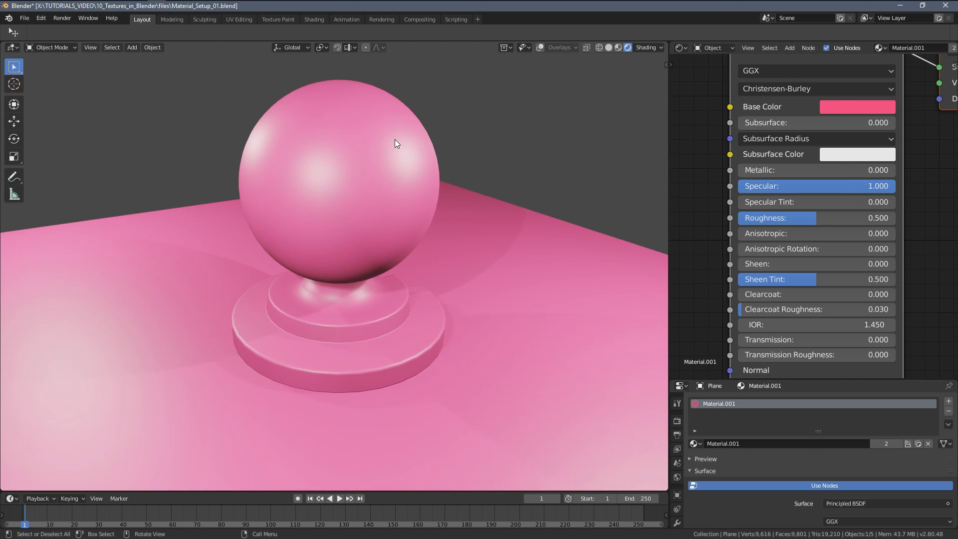
{"action": "middle_click_drag", "start_coordinate": [394, 139], "coordinate": [383, 232]}
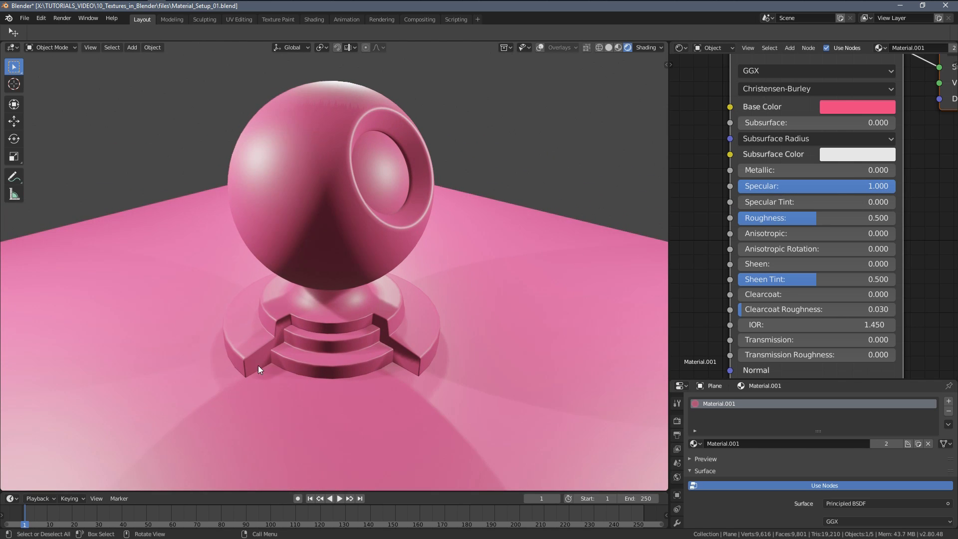
{"action": "middle_click_drag", "start_coordinate": [258, 365], "coordinate": [352, 304]}
{"action": "scroll", "coordinate": [380, 295], "scroll_direction": "down", "scroll_amount": 5}
{"action": "middle_click_drag", "start_coordinate": [411, 283], "coordinate": [411, 259]}
{"action": "middle_click_drag", "start_coordinate": [389, 322], "coordinate": [413, 306]}
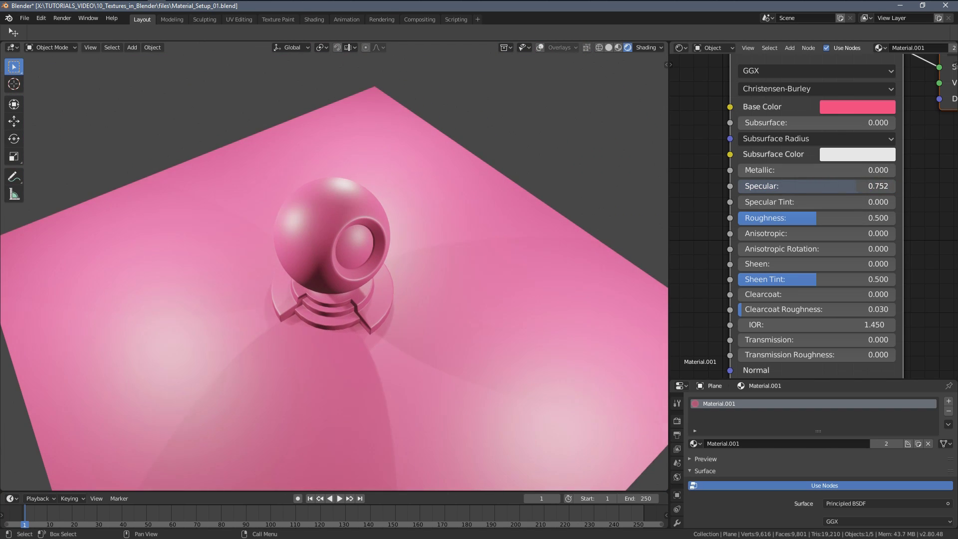
{"action": "left_click_drag", "start_coordinate": [856, 186], "coordinate": [739, 186]}
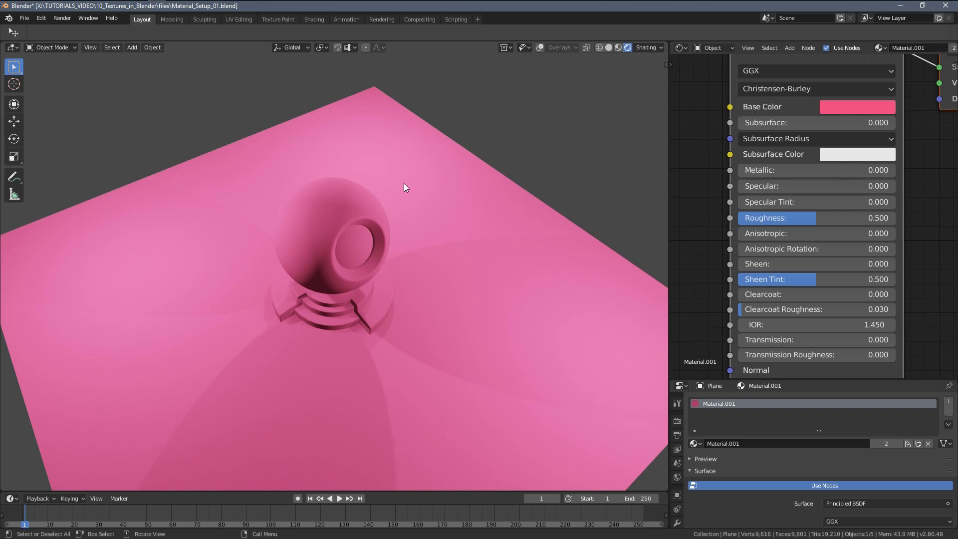
{"action": "middle_click_drag", "start_coordinate": [404, 187], "coordinate": [404, 201]}
{"action": "scroll", "coordinate": [404, 195], "scroll_direction": "down", "scroll_amount": 4}
{"action": "scroll", "coordinate": [404, 188], "scroll_direction": "up", "scroll_amount": 4}
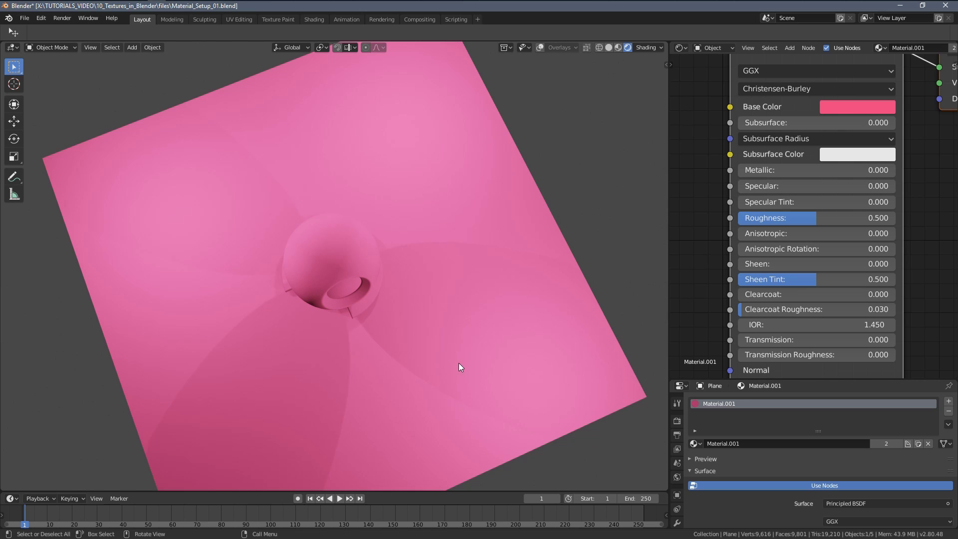
{"action": "middle_click_drag", "start_coordinate": [207, 273], "coordinate": [227, 293]}
{"action": "middle_click_drag", "start_coordinate": [486, 255], "coordinate": [524, 235]}
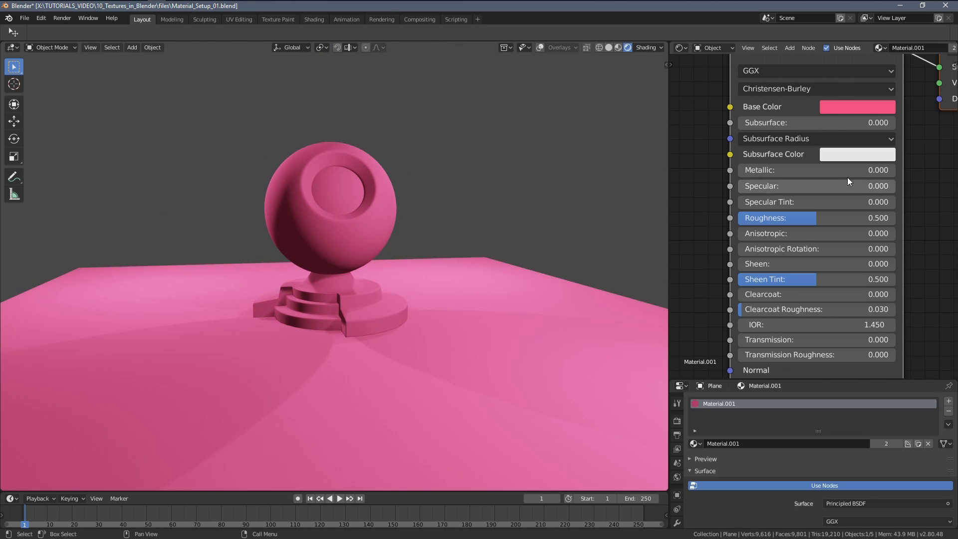
{"action": "left_click_drag", "start_coordinate": [794, 187], "coordinate": [803, 187]}
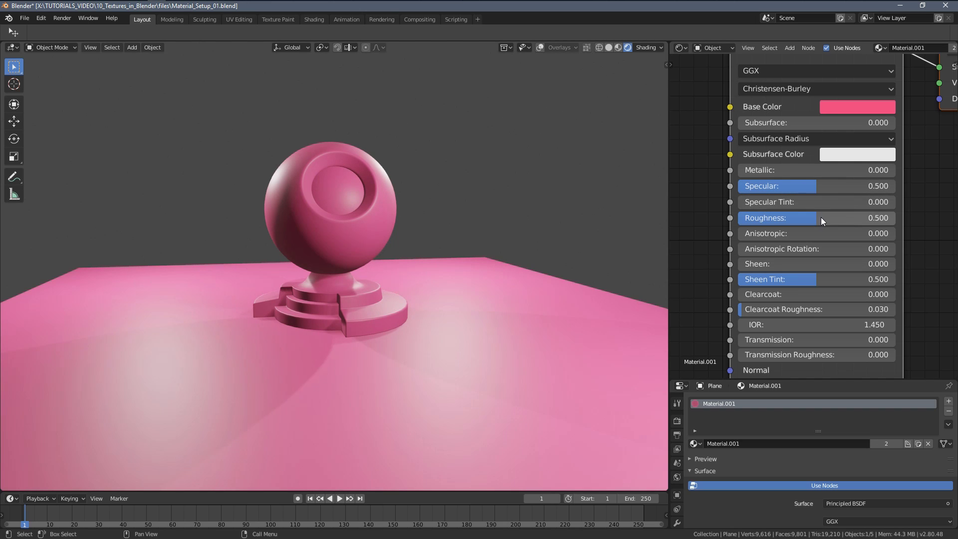
Try different Roughness values, from low up to 1.000, while orbiting the scene.
{"action": "left_click_drag", "start_coordinate": [798, 218], "coordinate": [769, 219]}
{"action": "middle_click_drag", "start_coordinate": [574, 249], "coordinate": [555, 280]}
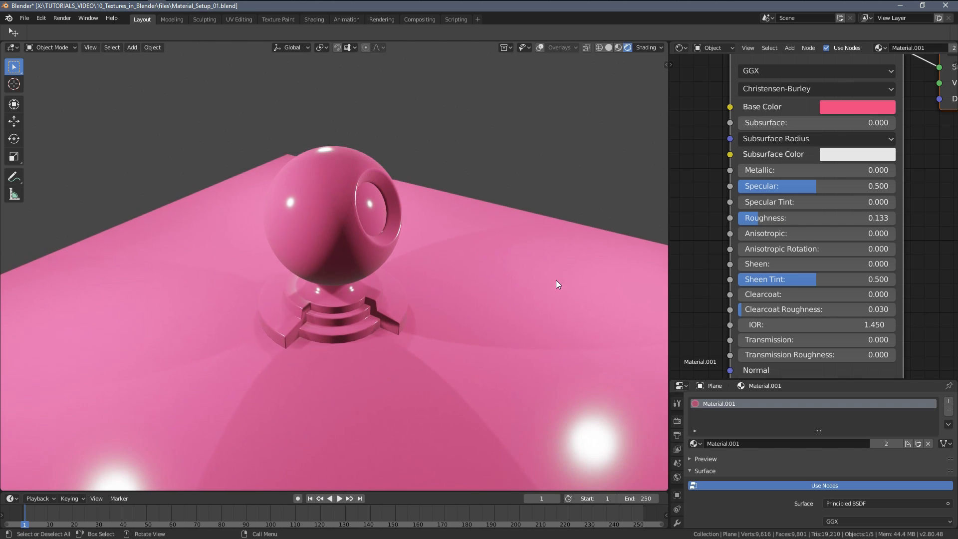
{"action": "middle_click_drag", "start_coordinate": [455, 246], "coordinate": [439, 270]}
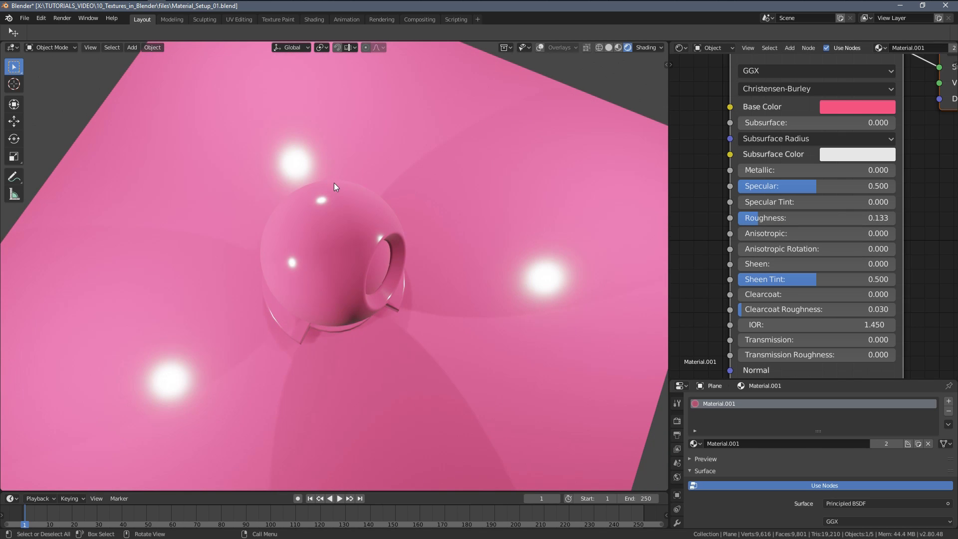
{"action": "middle_click_drag", "start_coordinate": [343, 175], "coordinate": [401, 140]}
{"action": "middle_click_drag", "start_coordinate": [203, 348], "coordinate": [349, 259]}
{"action": "left_click_drag", "start_coordinate": [817, 218], "coordinate": [796, 218]}
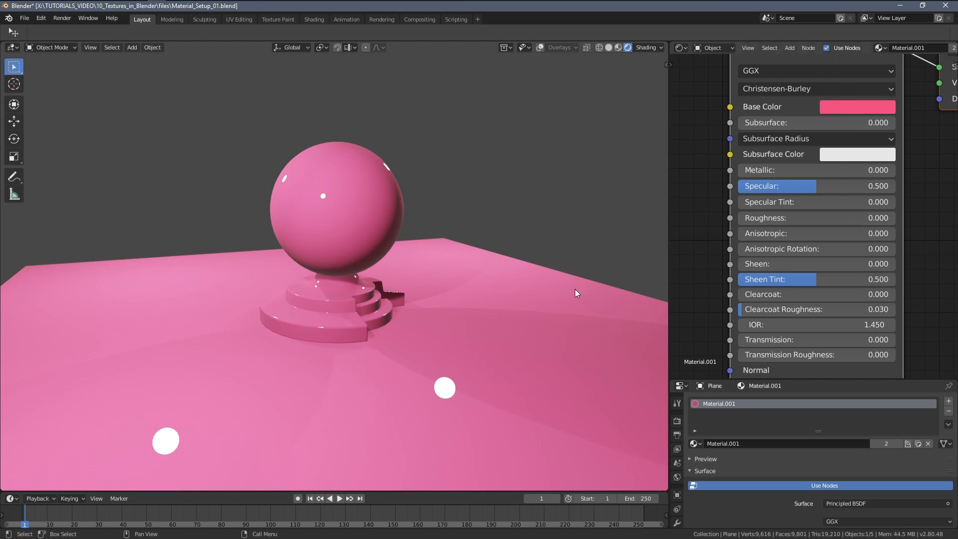
{"action": "middle_click_drag", "start_coordinate": [576, 293], "coordinate": [280, 354]}
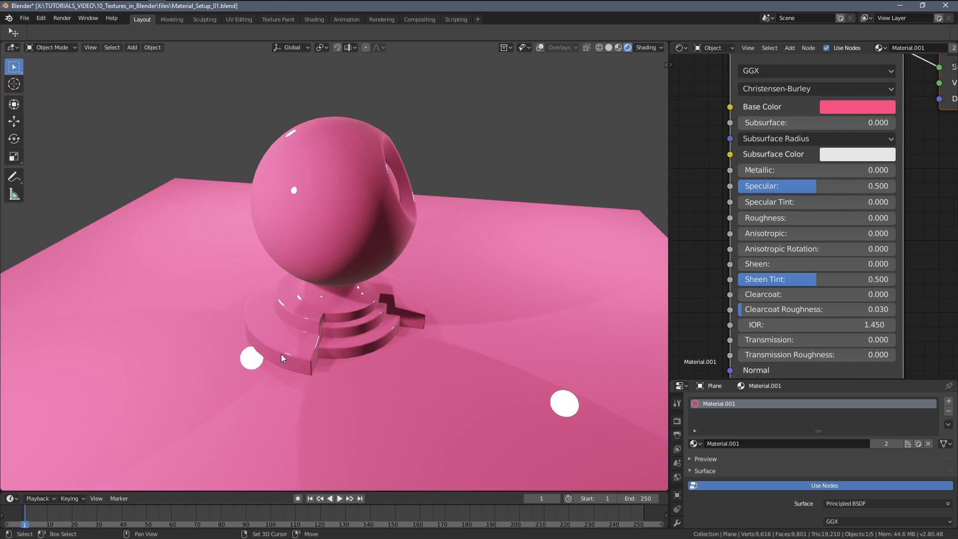
{"action": "scroll", "coordinate": [300, 345], "scroll_direction": "up", "scroll_amount": 4}
{"action": "scroll", "coordinate": [382, 327], "scroll_direction": "down", "scroll_amount": 5}
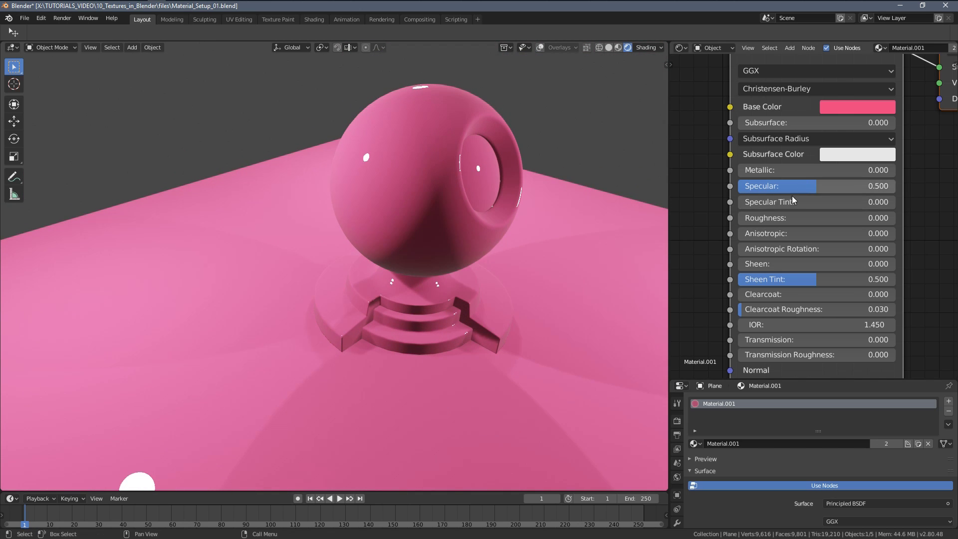
{"action": "left_click_drag", "start_coordinate": [778, 218], "coordinate": [867, 218]}
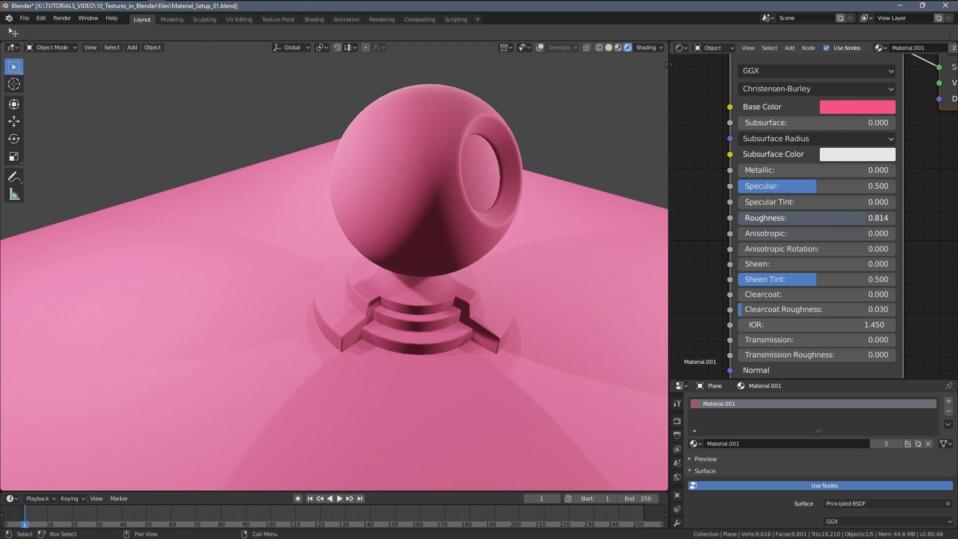
{"action": "scroll", "coordinate": [461, 261], "scroll_direction": "down", "scroll_amount": 5}
{"action": "middle_click_drag", "start_coordinate": [461, 262], "coordinate": [324, 210]}
{"action": "scroll", "coordinate": [399, 224], "scroll_direction": "up", "scroll_amount": 6}
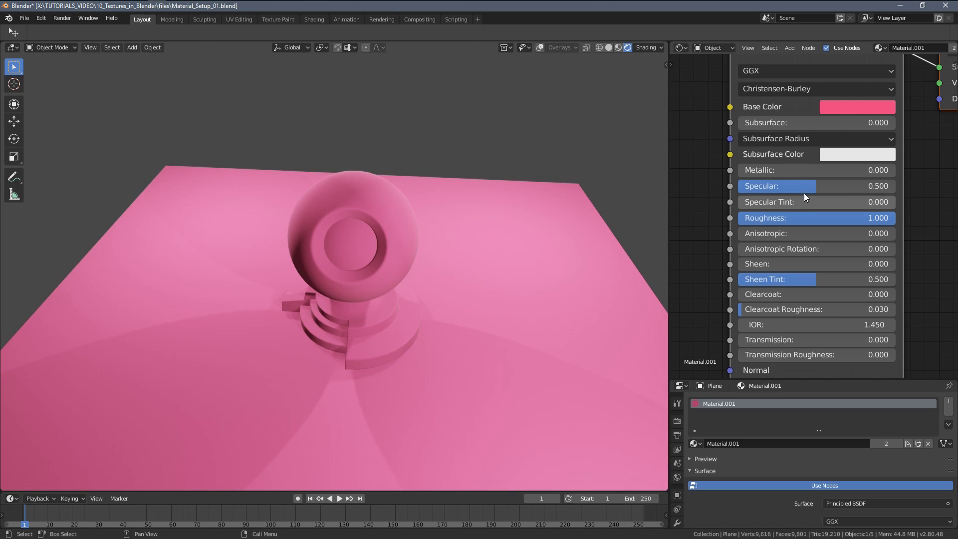
Set the Principled BSDF Specular to 0.500.
{"action": "left_click_drag", "start_coordinate": [817, 185], "coordinate": [817, 185]}
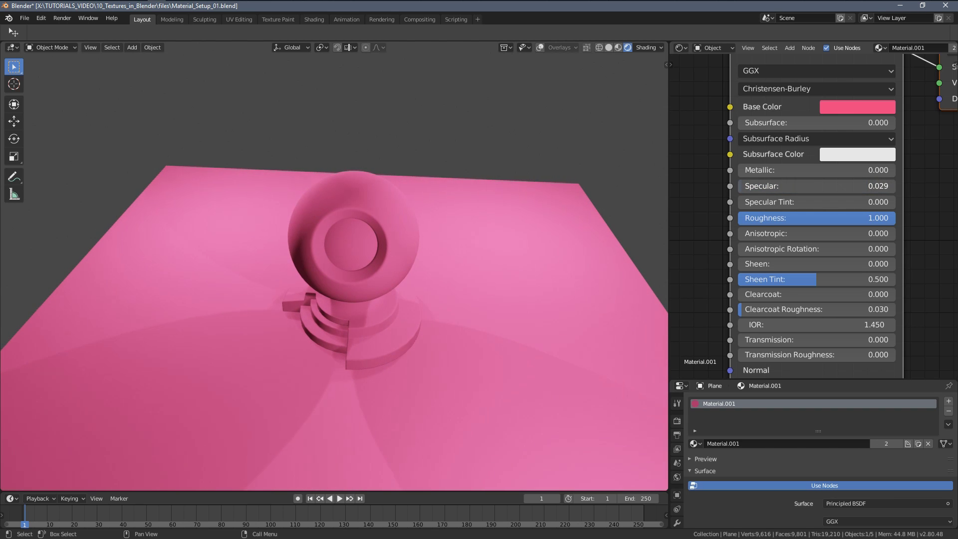
{"action": "left_click_drag", "start_coordinate": [867, 186], "coordinate": [745, 186]}
{"action": "middle_click_drag", "start_coordinate": [164, 225], "coordinate": [335, 298]}
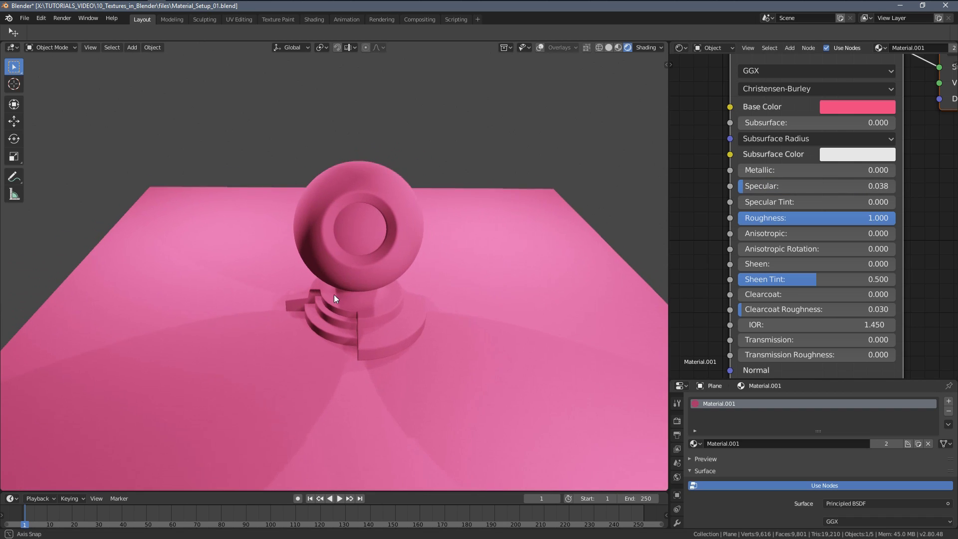
{"action": "left_click_drag", "start_coordinate": [784, 192], "coordinate": [785, 193]}
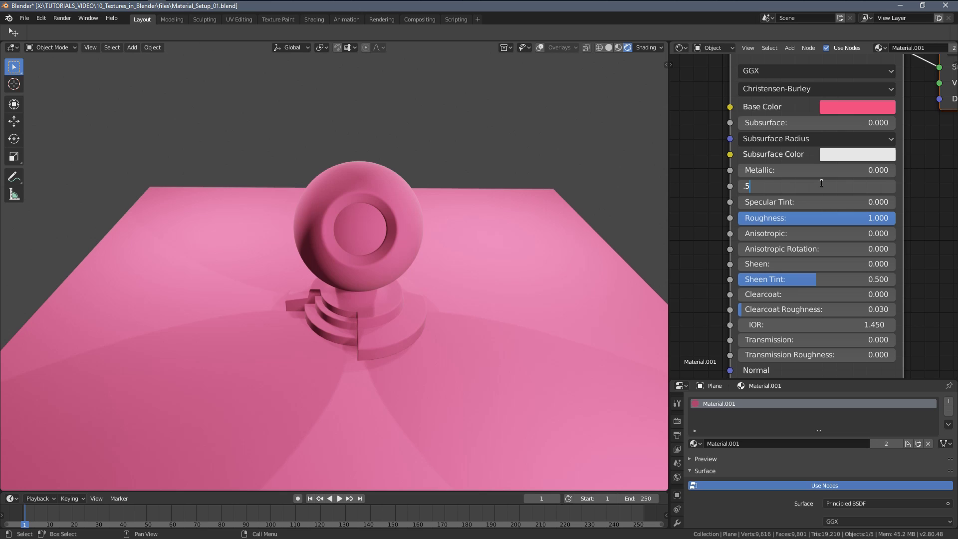
{"action": "key", "text": "Return"}
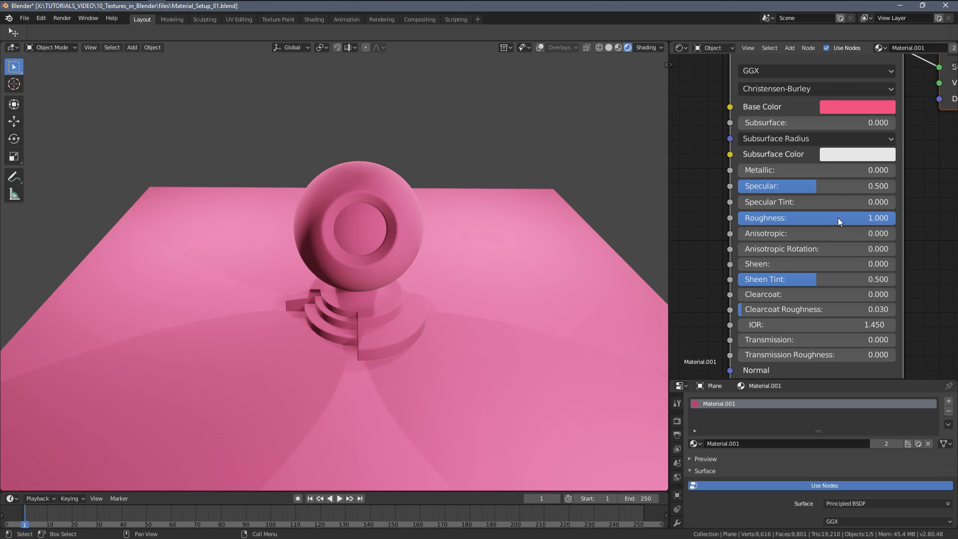
Lower Roughness to 0.057 so the ball and plane look glossy.
{"action": "middle_click_drag", "start_coordinate": [504, 245], "coordinate": [469, 250]}
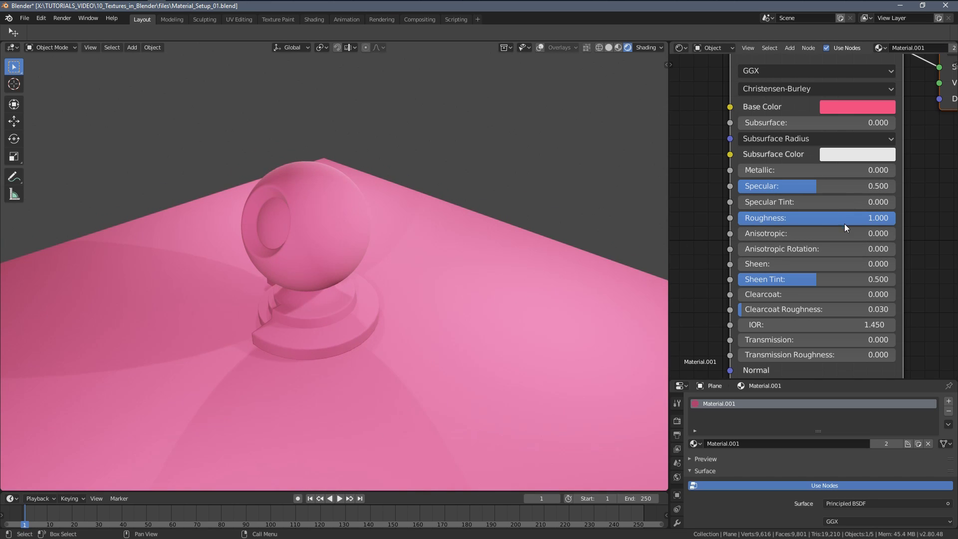
{"action": "mouse_move", "coordinate": [531, 241]}
{"action": "middle_mouse_down"}
{"action": "mouse_move", "coordinate": [557, 244]}
{"action": "mouse_move", "coordinate": [546, 246]}
{"action": "middle_mouse_up"}
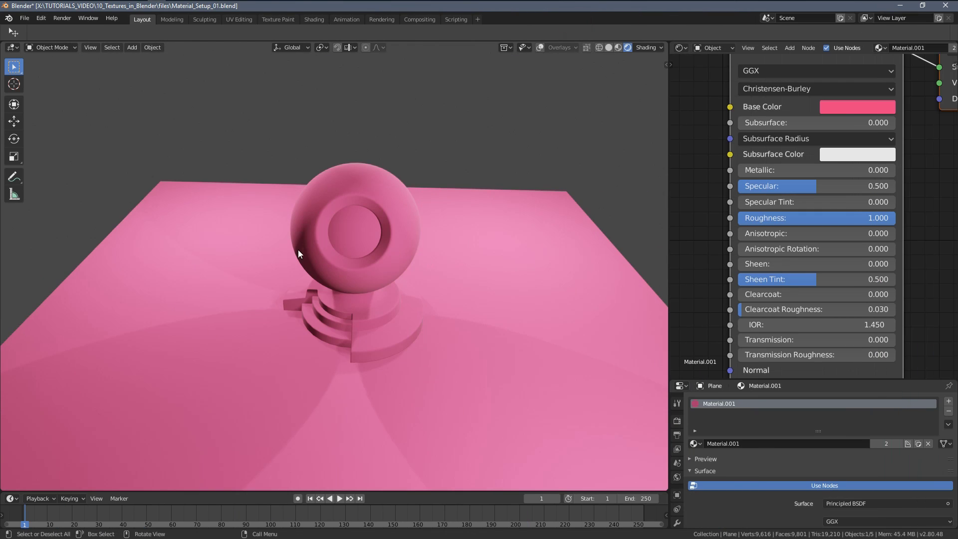
{"action": "middle_click_drag", "start_coordinate": [298, 250], "coordinate": [364, 252]}
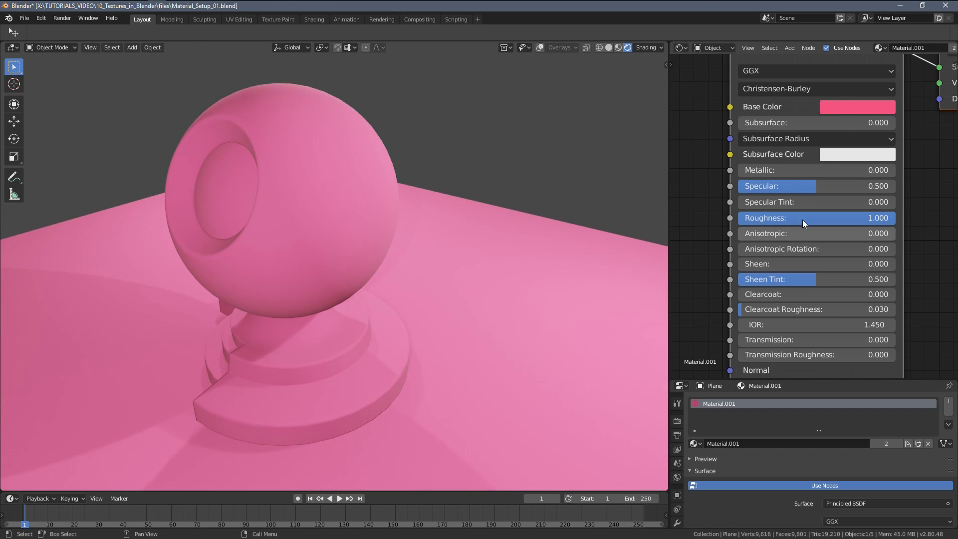
{"action": "left_click_drag", "start_coordinate": [848, 218], "coordinate": [776, 220]}
{"action": "middle_click_drag", "start_coordinate": [493, 247], "coordinate": [599, 254]}
{"action": "left_click_drag", "start_coordinate": [773, 218], "coordinate": [748, 218]}
{"action": "middle_click_drag", "start_coordinate": [516, 240], "coordinate": [478, 228]}
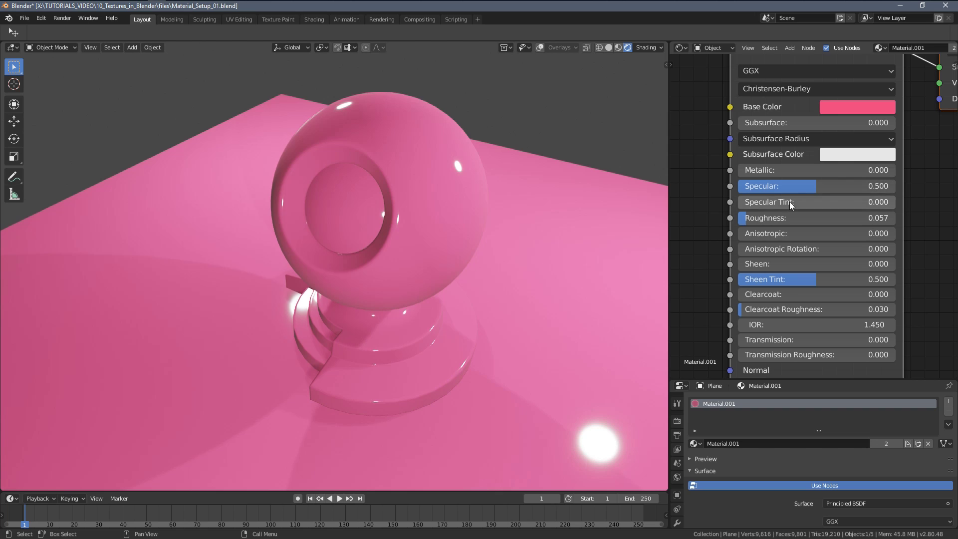
Make the Base Color near-black grey with saturation 0 and value 0.100.
{"action": "left_click", "coordinate": [866, 111]}
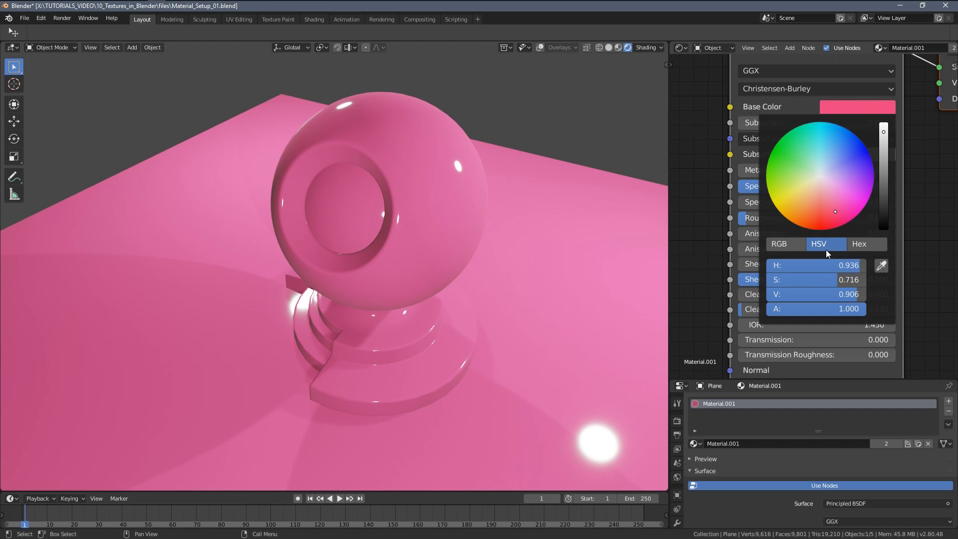
{"action": "left_click_drag", "start_coordinate": [831, 287], "coordinate": [768, 287]}
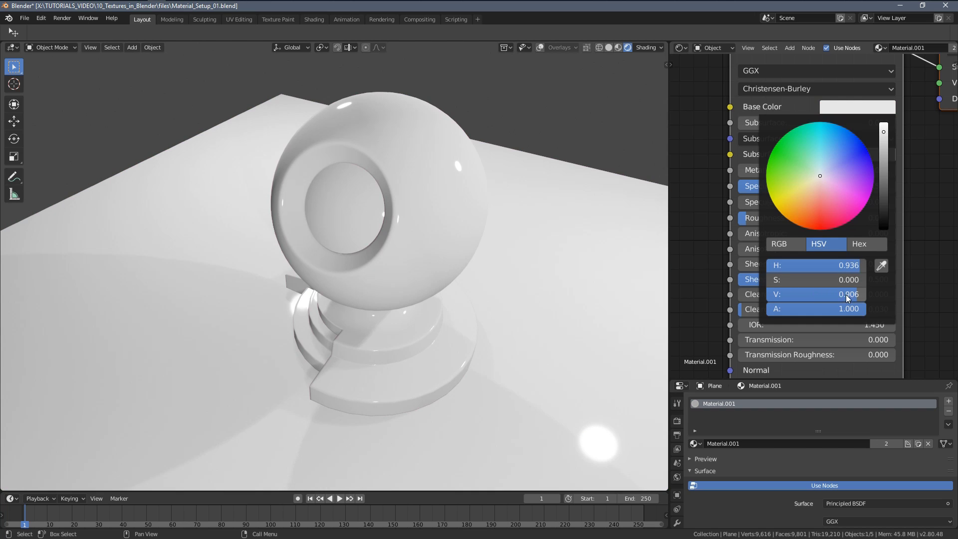
{"action": "left_click_drag", "start_coordinate": [847, 298], "coordinate": [776, 297]}
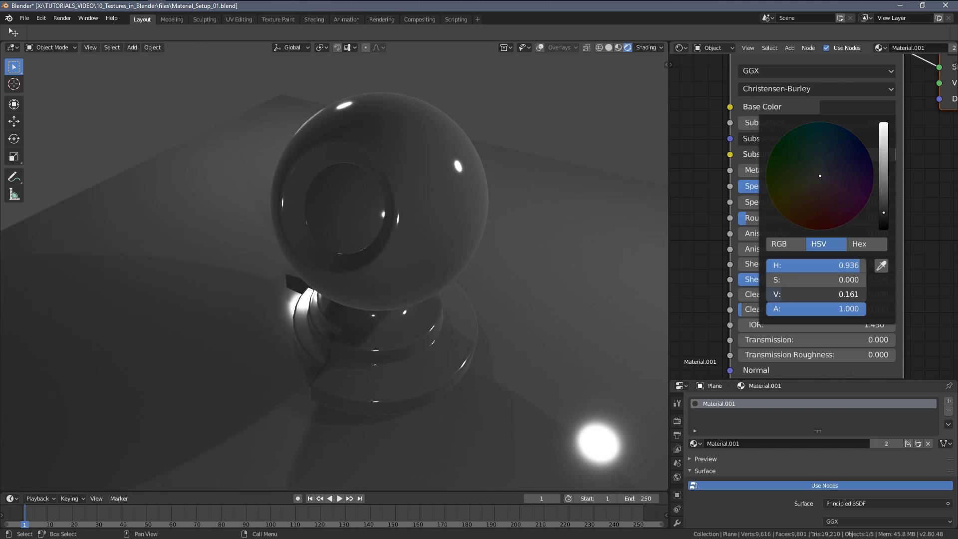
{"action": "left_click", "coordinate": [809, 294]}
{"action": "type", "text": "0.1"}
{"action": "key", "text": "Return"}
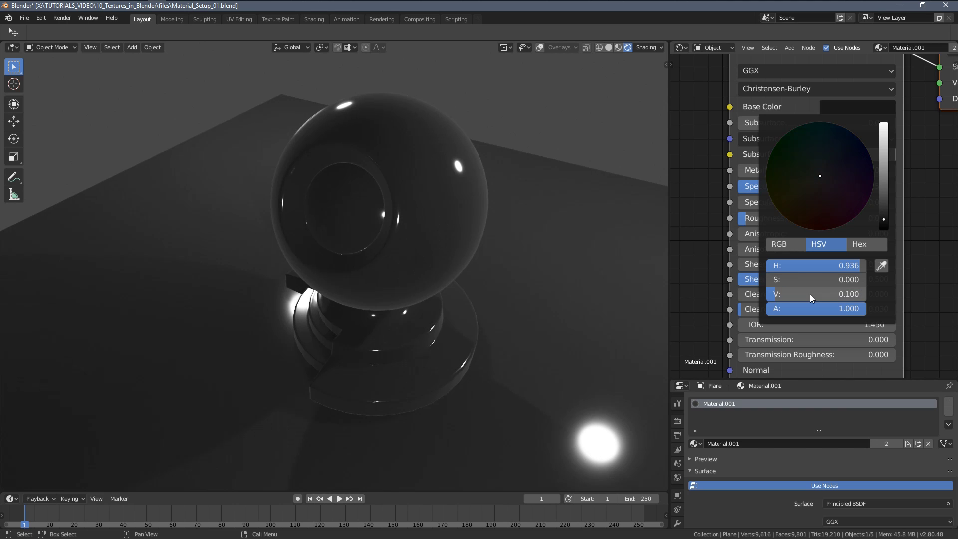
Set Roughness to 0.750 so the dark ball and plane look matte.
{"action": "middle_click_drag", "start_coordinate": [420, 138], "coordinate": [660, 144]}
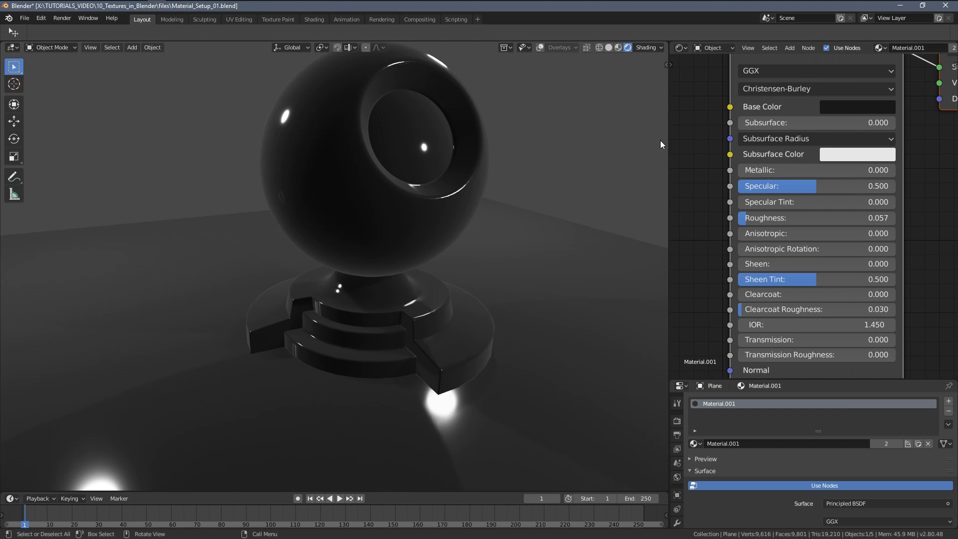
{"action": "left_click_drag", "start_coordinate": [752, 218], "coordinate": [850, 218]}
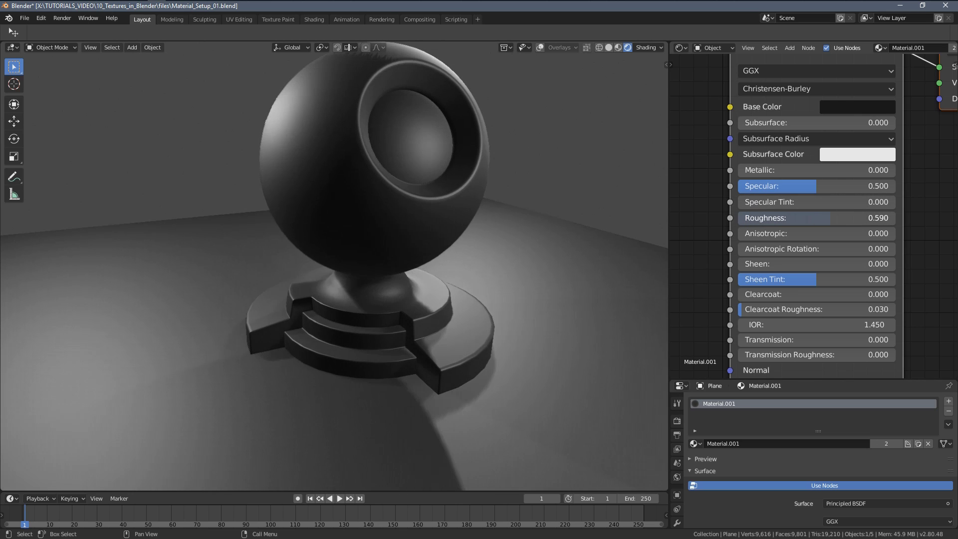
{"action": "left_click", "coordinate": [841, 218]}
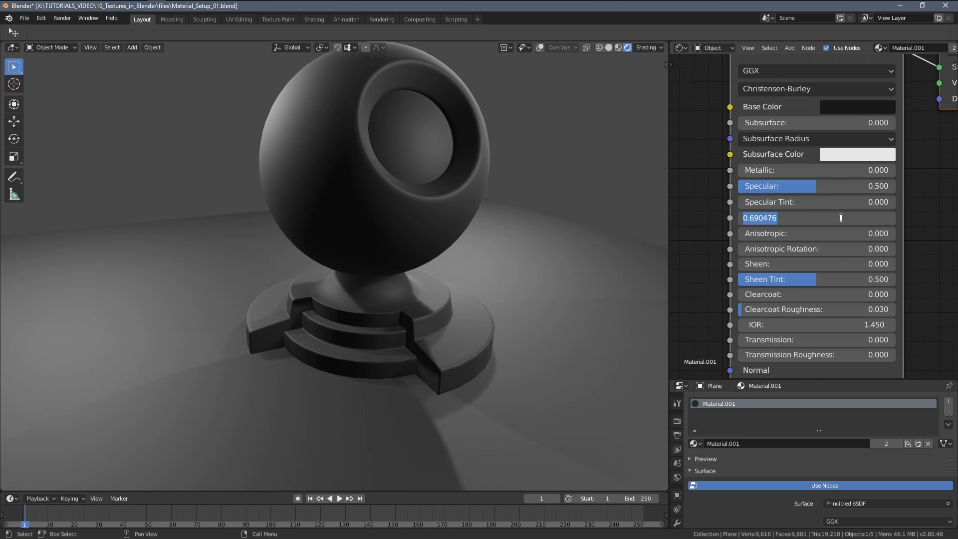
{"action": "type", "text": ".75"}
{"action": "key", "text": "Return"}
{"action": "middle_click_drag", "start_coordinate": [501, 214], "coordinate": [331, 205]}
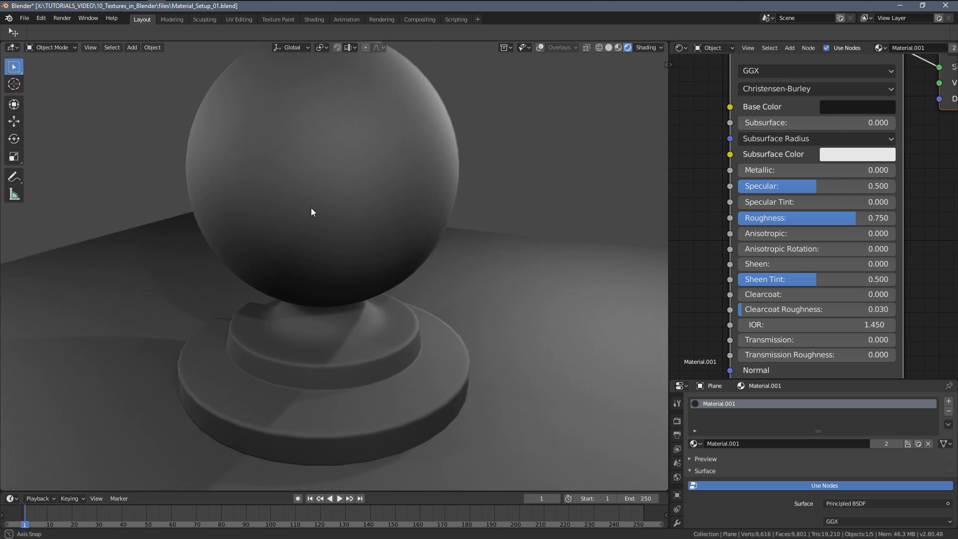
{"action": "middle_click_drag", "start_coordinate": [311, 212], "coordinate": [409, 205]}
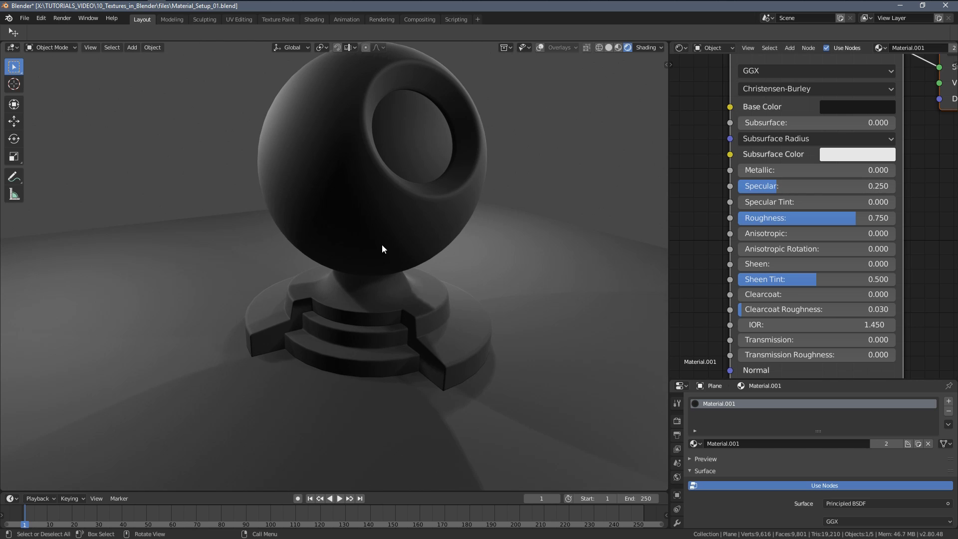
Lower Specular slightly and lighten the Base Color to light grey (value 0.880).
{"action": "mouse_move", "coordinate": [383, 247]}
{"action": "middle_mouse_down"}
{"action": "mouse_move", "coordinate": [333, 284]}
{"action": "mouse_move", "coordinate": [383, 238]}
{"action": "mouse_move", "coordinate": [300, 247]}
{"action": "mouse_move", "coordinate": [377, 259]}
{"action": "middle_mouse_up"}
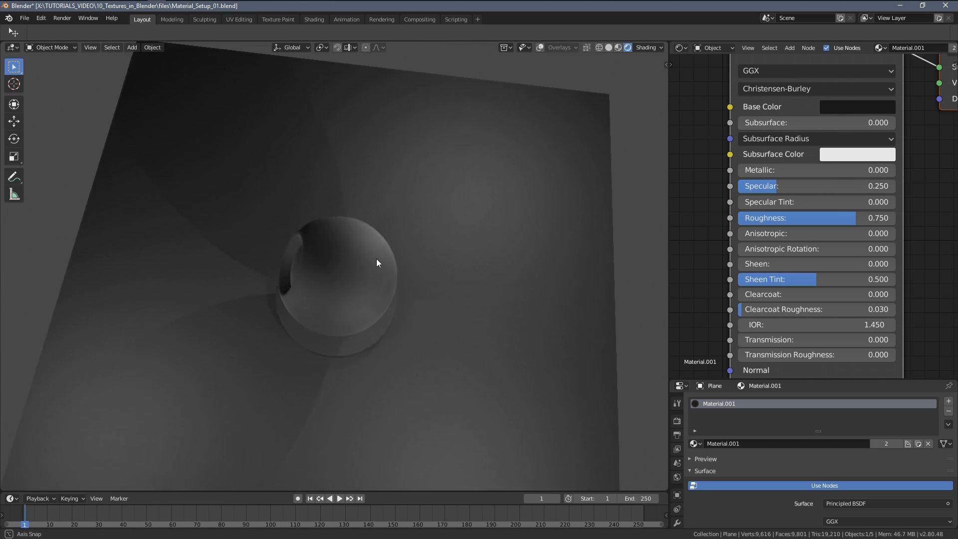
{"action": "middle_click_drag", "start_coordinate": [456, 289], "coordinate": [541, 256]}
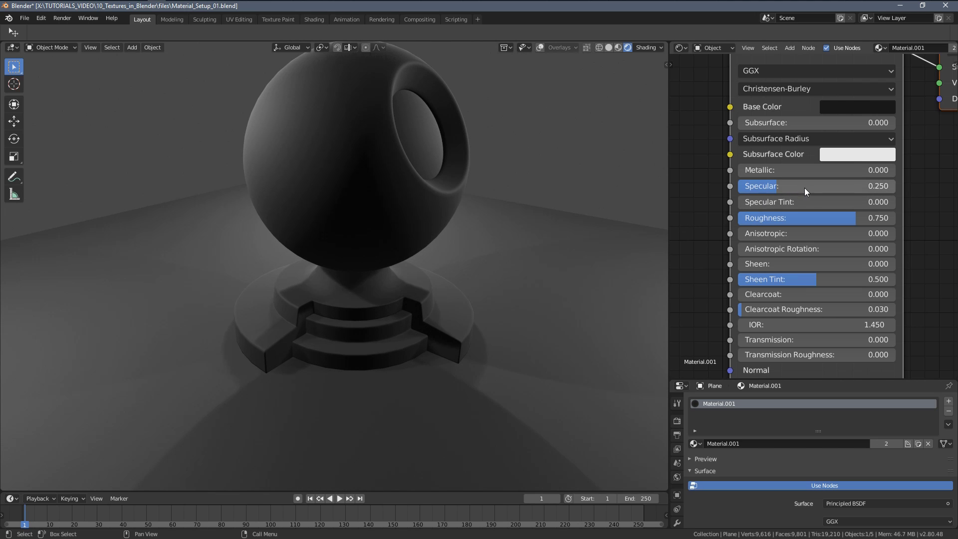
{"action": "left_click_drag", "start_coordinate": [818, 186], "coordinate": [810, 186]}
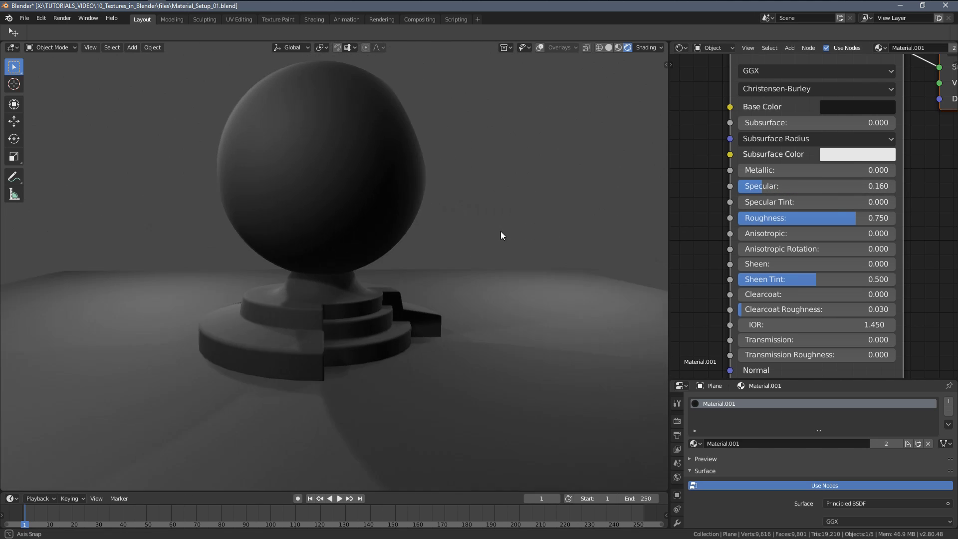
{"action": "left_click", "coordinate": [844, 107]}
{"action": "left_click_drag", "start_coordinate": [883, 156], "coordinate": [883, 139]}
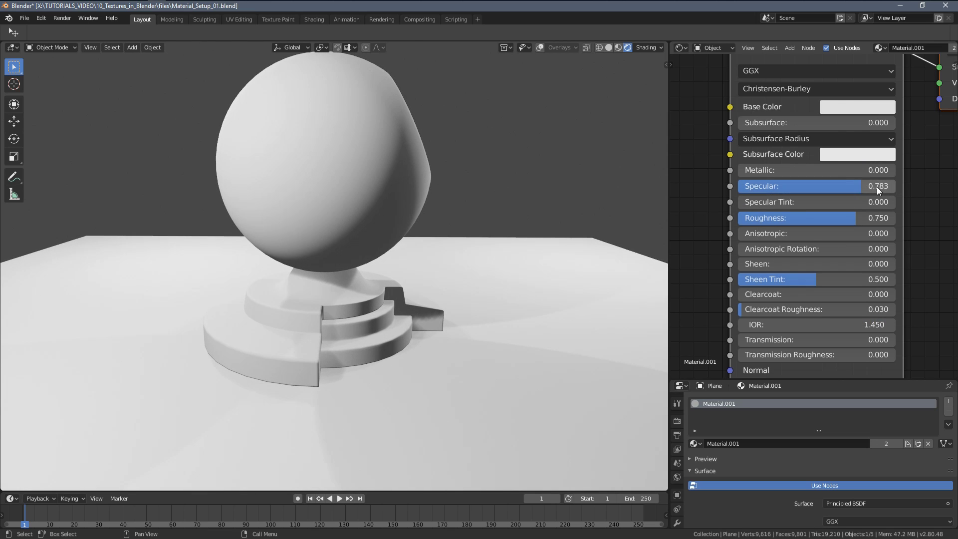
Lower Roughness to 0.193 and trim Specular to 0.260.
{"action": "left_click_drag", "start_coordinate": [813, 217], "coordinate": [758, 218]}
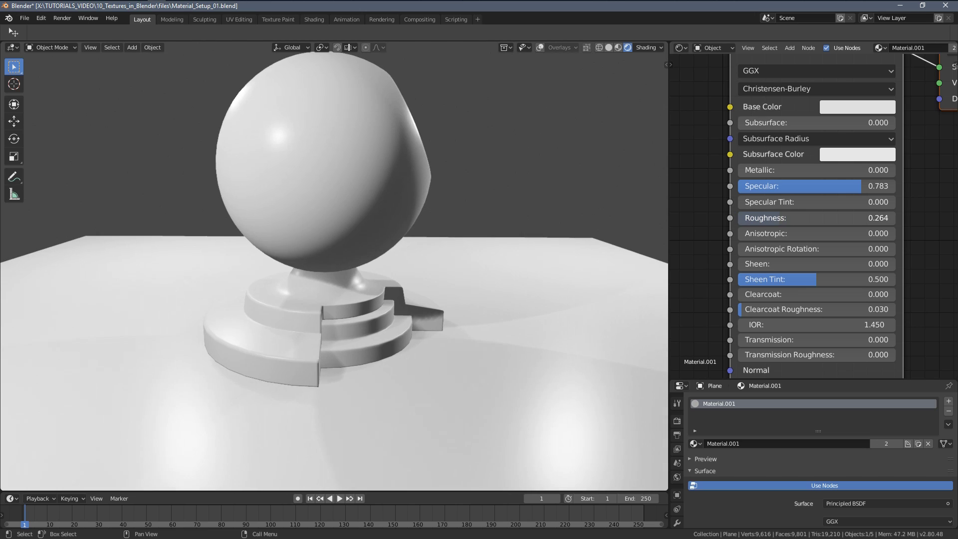
{"action": "middle_click_drag", "start_coordinate": [435, 294], "coordinate": [557, 258]}
{"action": "left_click_drag", "start_coordinate": [754, 189], "coordinate": [750, 188]}
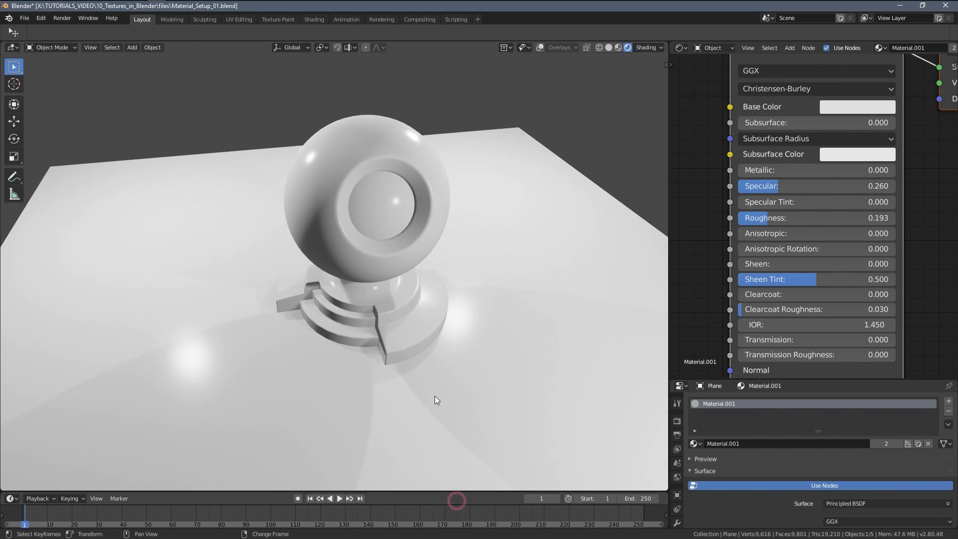
{"action": "middle_click_drag", "start_coordinate": [436, 400], "coordinate": [404, 257]}
{"action": "middle_click_drag", "start_coordinate": [598, 192], "coordinate": [498, 193]}
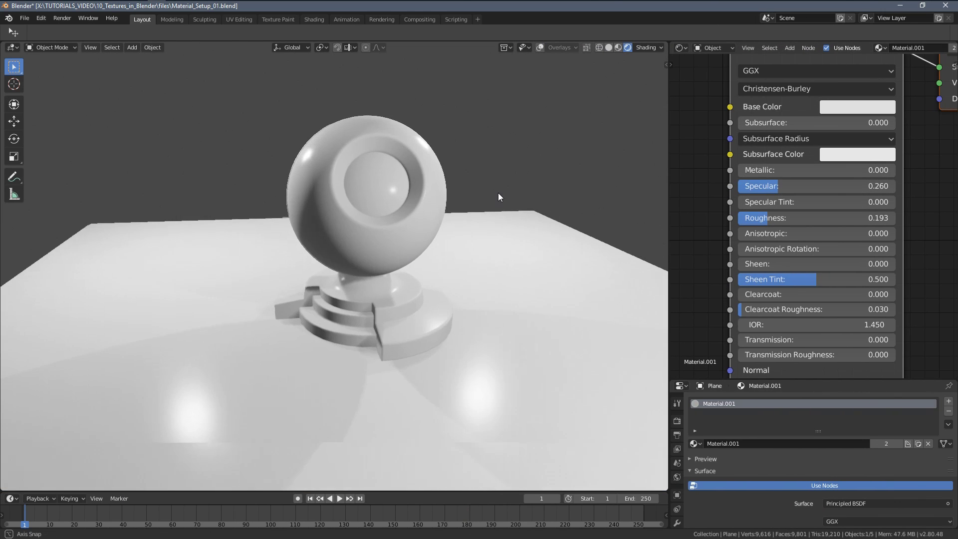
Change the Base Color back to pink.
{"action": "left_click", "coordinate": [855, 106]}
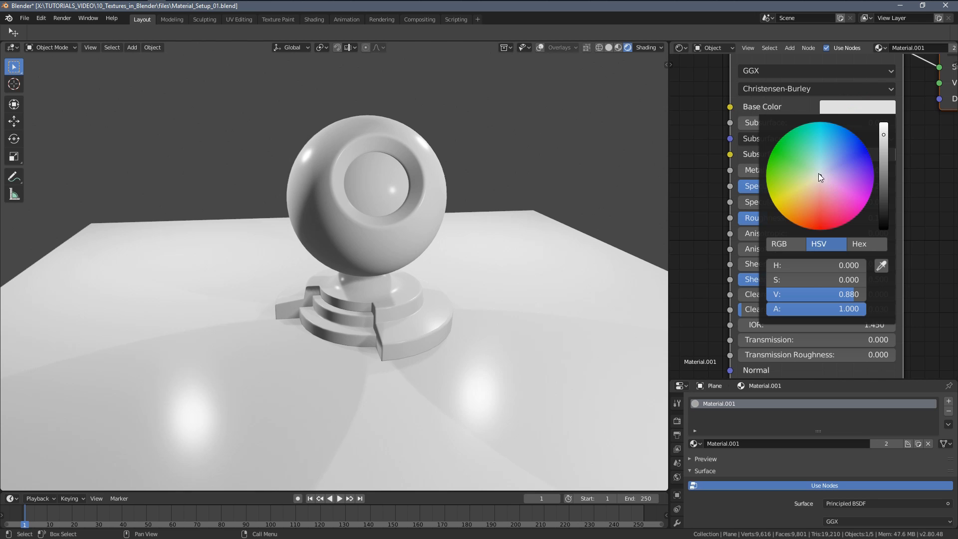
{"action": "left_click_drag", "start_coordinate": [838, 199], "coordinate": [847, 209]}
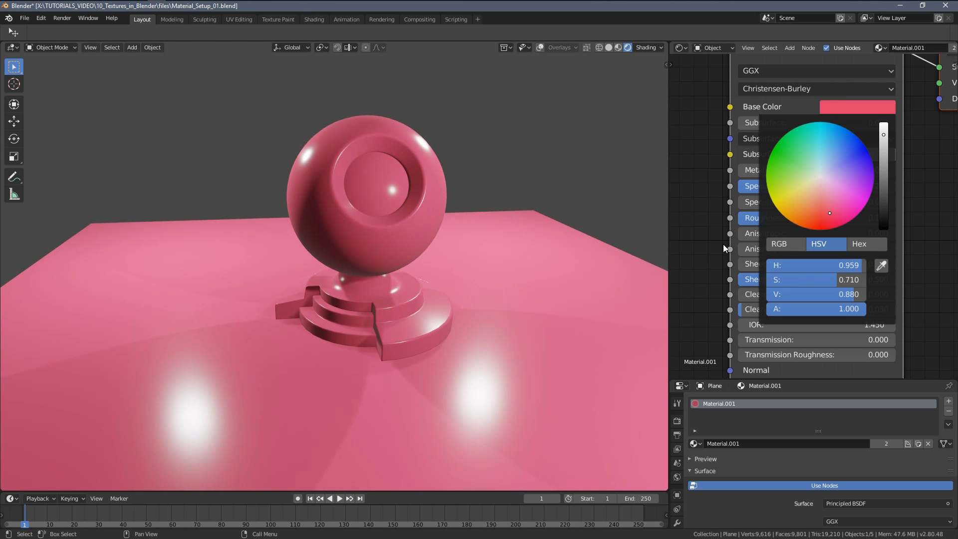
{"action": "middle_click_drag", "start_coordinate": [479, 259], "coordinate": [449, 249]}
{"action": "scroll", "coordinate": [438, 203], "scroll_direction": "up", "scroll_amount": 3}
{"action": "middle_click_drag", "start_coordinate": [438, 203], "coordinate": [428, 231]}
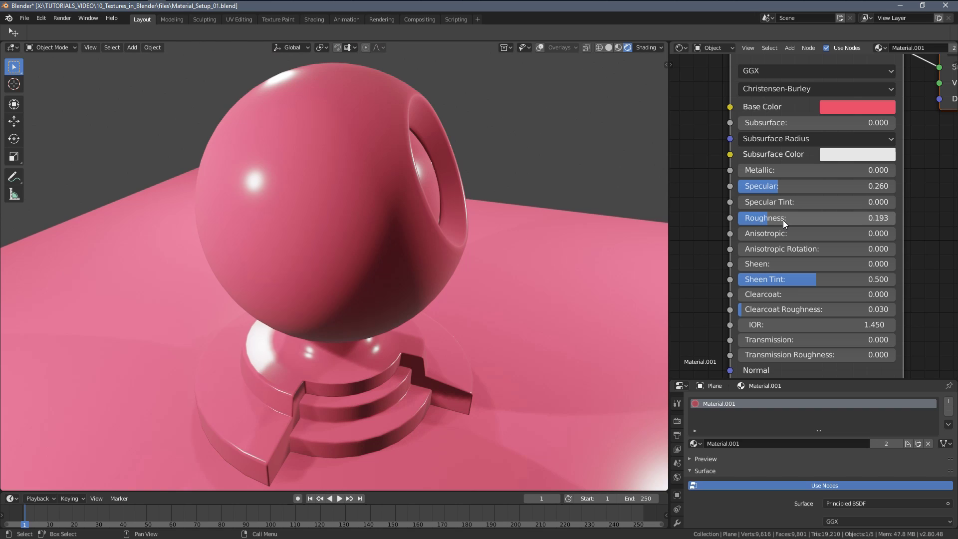
Set Roughness to 0.750 and Specular to 0.500.
{"action": "left_click_drag", "start_coordinate": [785, 223], "coordinate": [818, 223]}
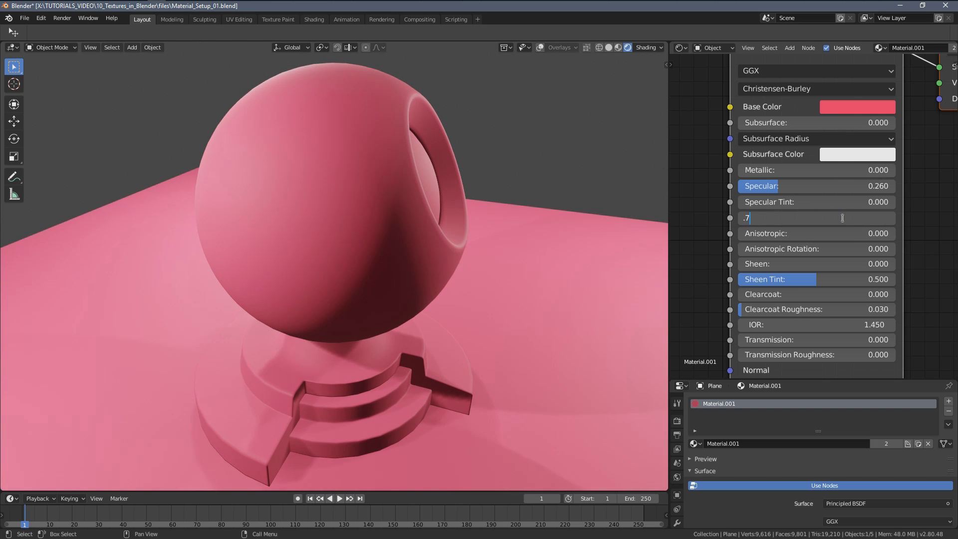
{"action": "type", "text": "5"}
{"action": "key", "text": "Return"}
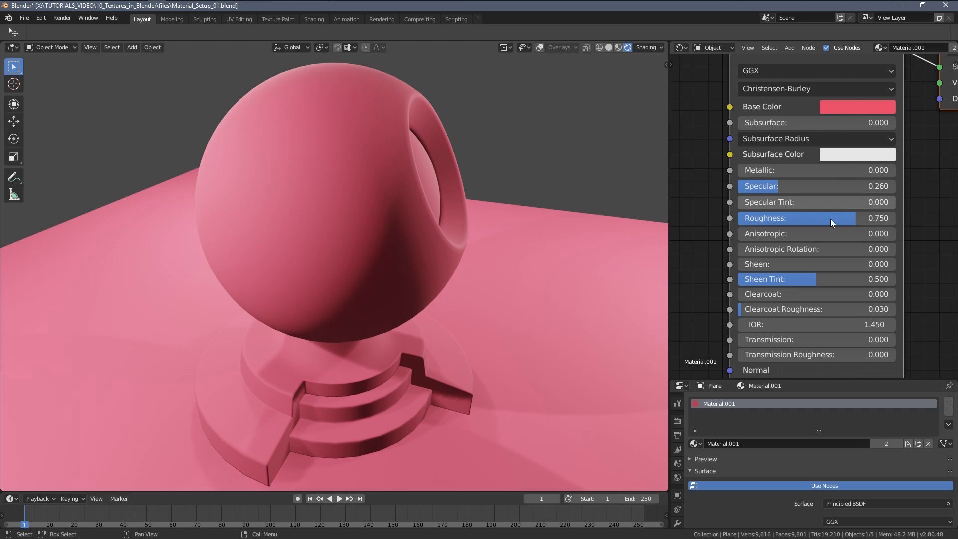
{"action": "middle_click_drag", "start_coordinate": [419, 231], "coordinate": [585, 216]}
{"action": "left_click", "coordinate": [776, 187]}
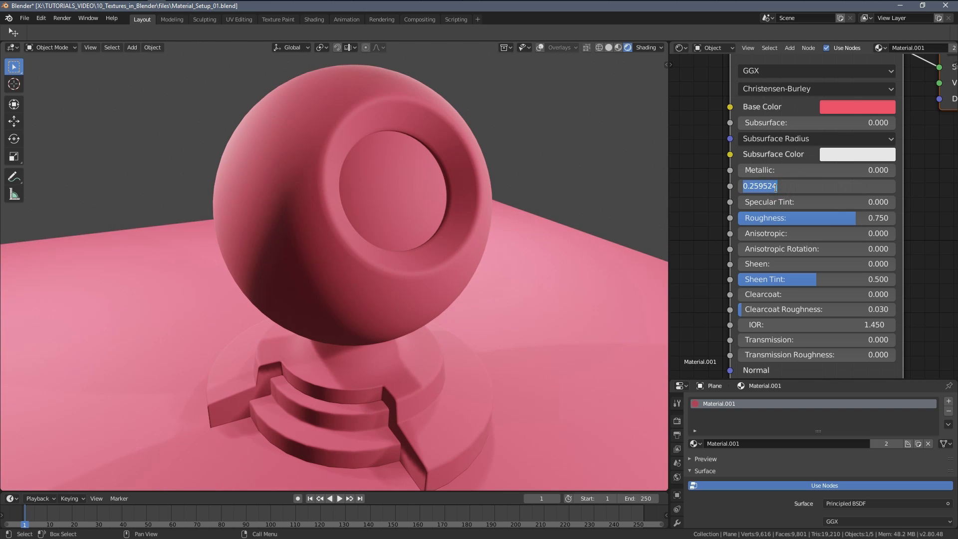
{"action": "type", "text": ".5"}
{"action": "key", "text": "Return"}
{"action": "middle_click_drag", "start_coordinate": [474, 267], "coordinate": [493, 265]}
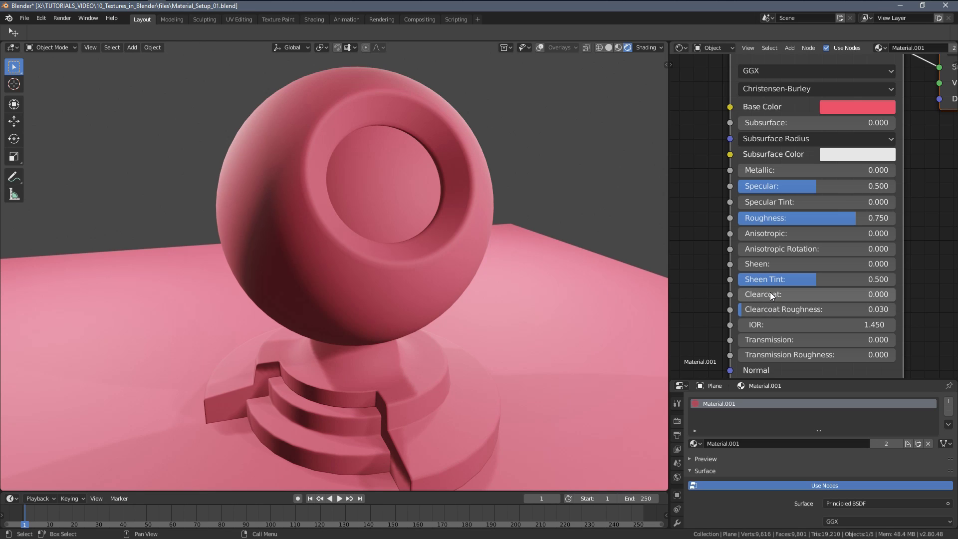
Raise Clearcoat to 0.750 and orbit around the sphere to check reflections.
{"action": "left_click_drag", "start_coordinate": [771, 295], "coordinate": [796, 295]}
{"action": "middle_click_drag", "start_coordinate": [548, 272], "coordinate": [546, 218]}
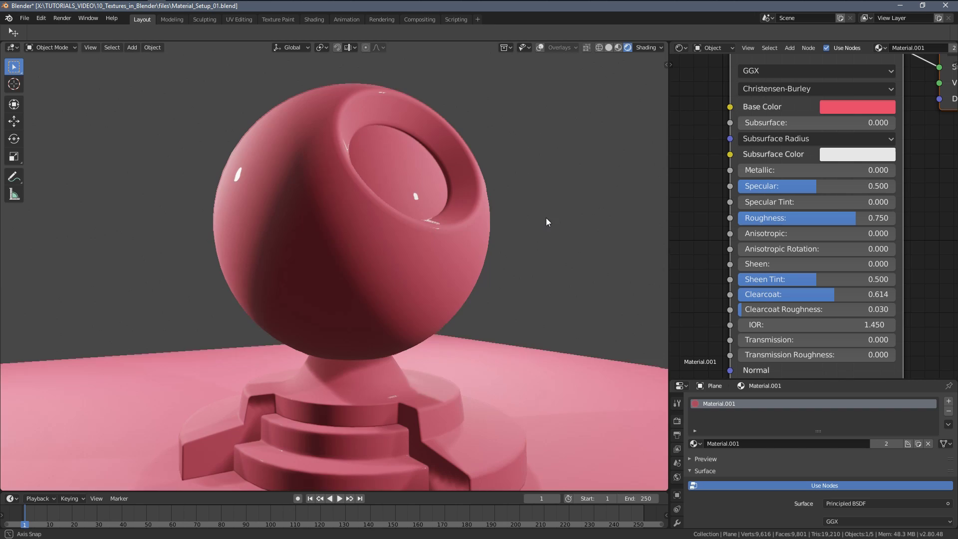
{"action": "scroll", "coordinate": [484, 247], "scroll_direction": "up", "scroll_amount": 4}
{"action": "scroll", "coordinate": [484, 247], "scroll_direction": "down", "scroll_amount": 4}
{"action": "middle_click_drag", "start_coordinate": [405, 211], "coordinate": [385, 213]}
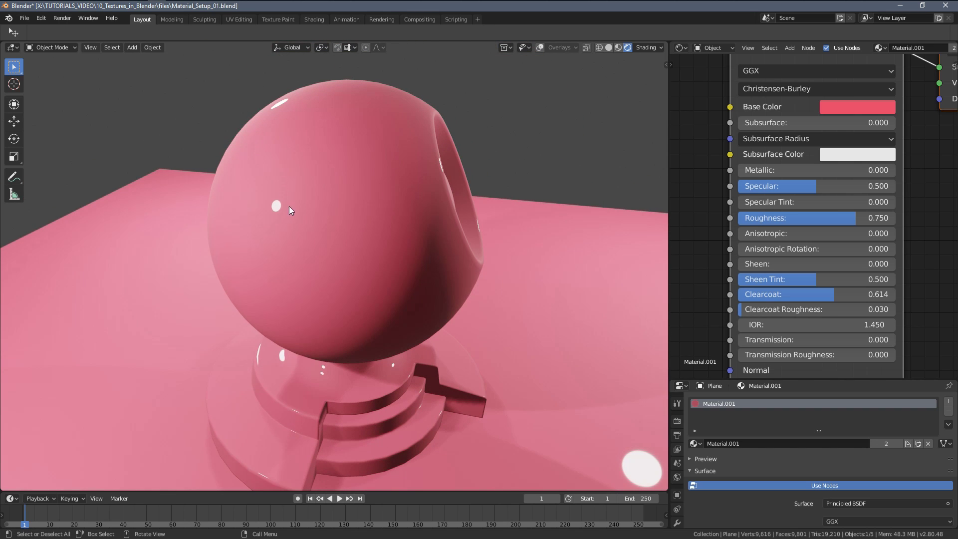
{"action": "middle_click_drag", "start_coordinate": [289, 206], "coordinate": [430, 215]}
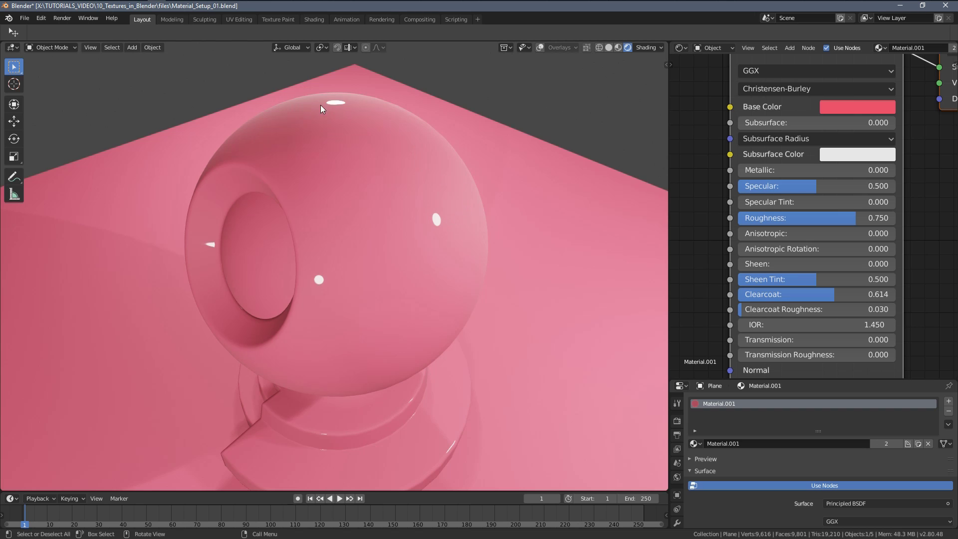
{"action": "middle_click_drag", "start_coordinate": [409, 148], "coordinate": [347, 217]}
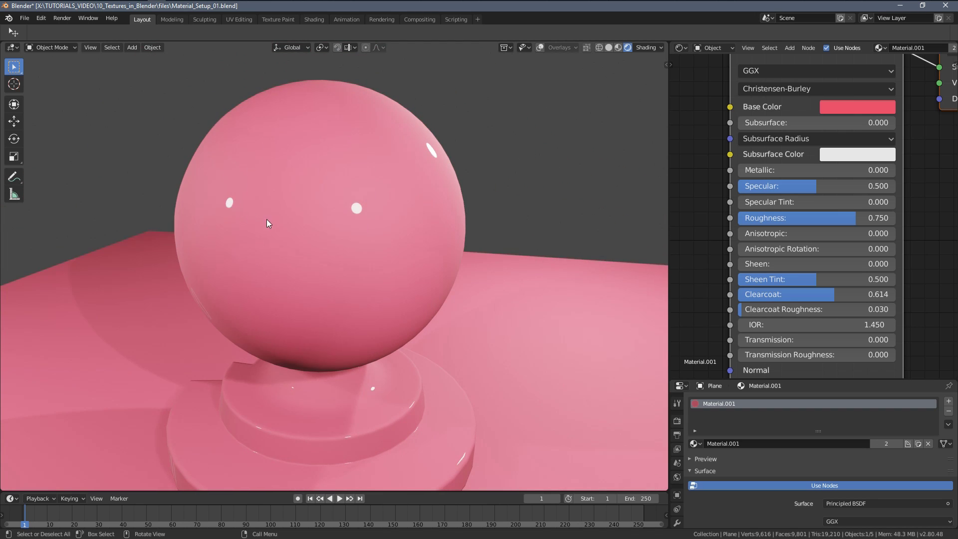
{"action": "middle_click_drag", "start_coordinate": [267, 223], "coordinate": [562, 267]}
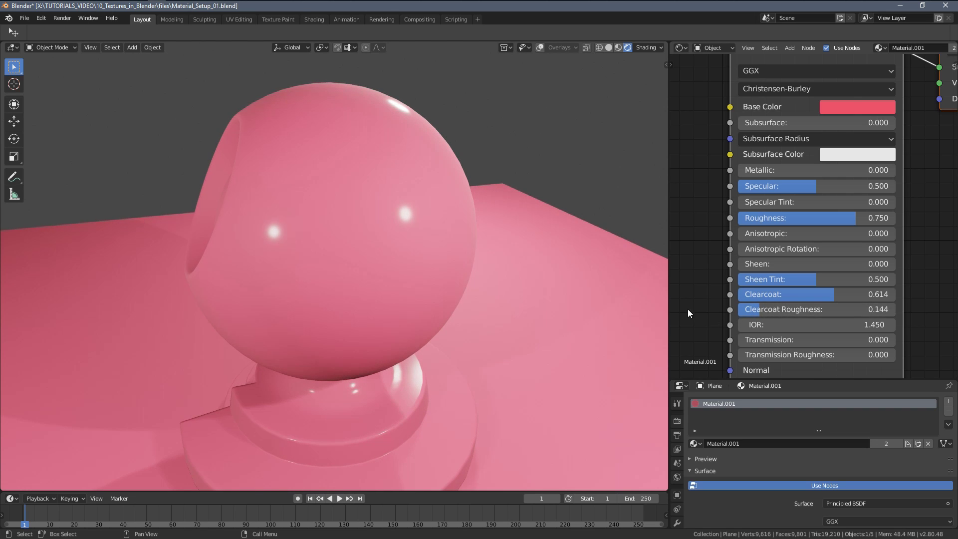
{"action": "middle_click_drag", "start_coordinate": [543, 292], "coordinate": [316, 166]}
{"action": "scroll", "coordinate": [316, 166], "scroll_direction": "up", "scroll_amount": 3}
{"action": "scroll", "coordinate": [316, 232], "scroll_direction": "down", "scroll_amount": 2}
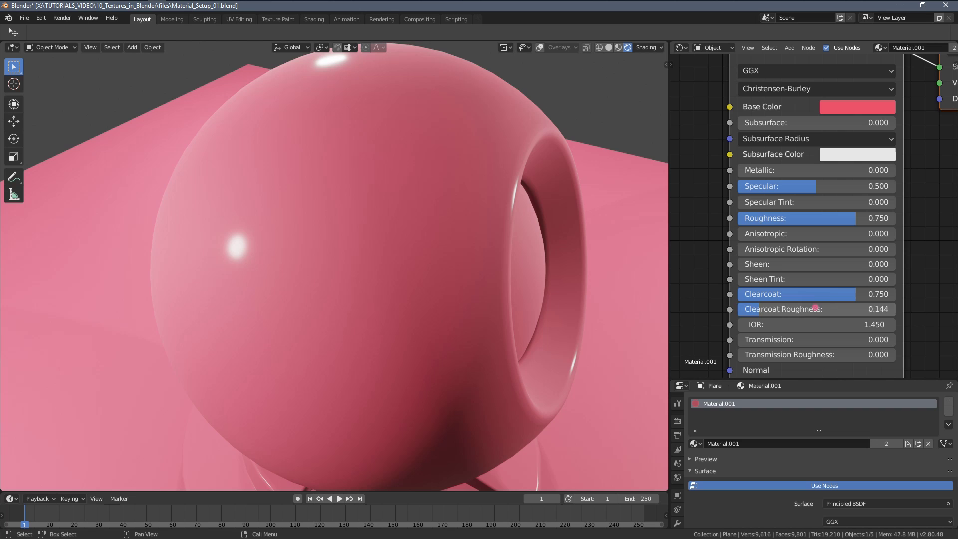
Set Clearcoat Roughness to 0.200.
{"action": "left_click", "coordinate": [814, 307]}
{"action": "type", "text": "0.2"}
{"action": "key", "text": "Return"}
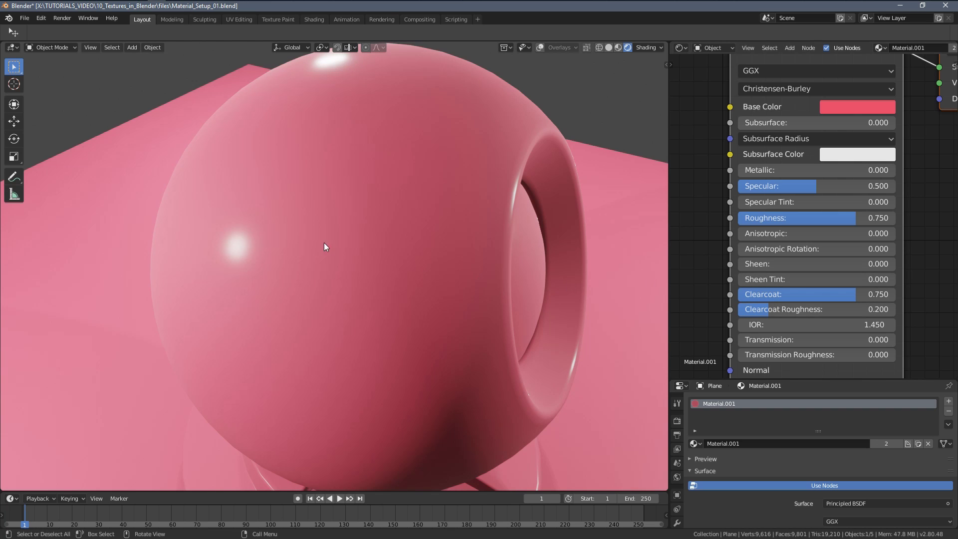
{"action": "middle_click_drag", "start_coordinate": [325, 248], "coordinate": [335, 209]}
{"action": "scroll", "coordinate": [336, 210], "scroll_direction": "up", "scroll_amount": 2}
Lower the material's Roughness to about 0.345.
{"action": "left_click_drag", "start_coordinate": [804, 218], "coordinate": [777, 218]}
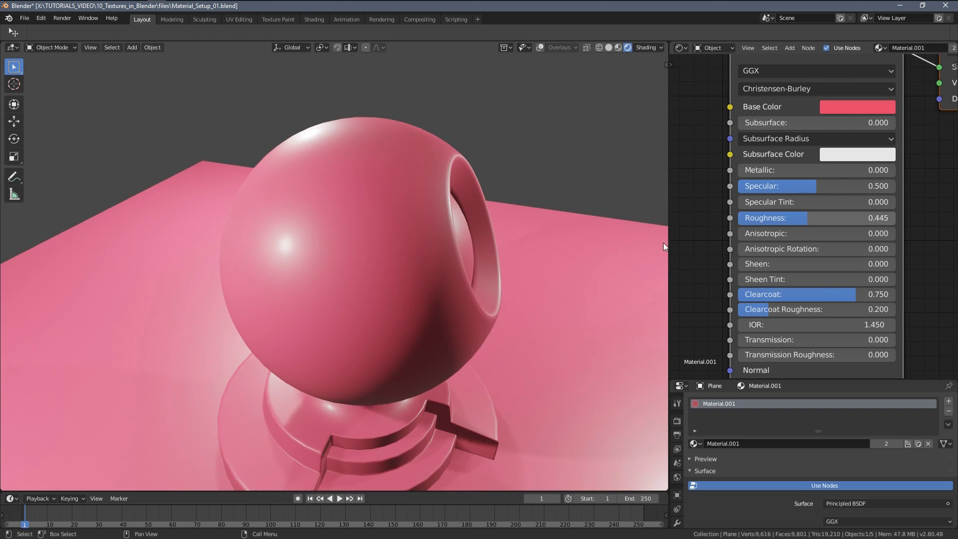
{"action": "middle_click_drag", "start_coordinate": [307, 260], "coordinate": [308, 216]}
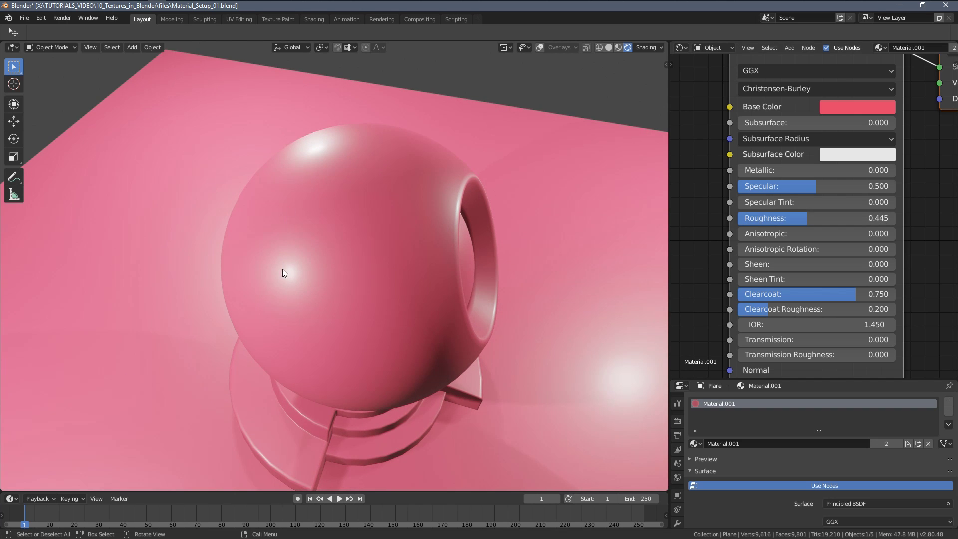
{"action": "middle_click_drag", "start_coordinate": [283, 273], "coordinate": [365, 225]}
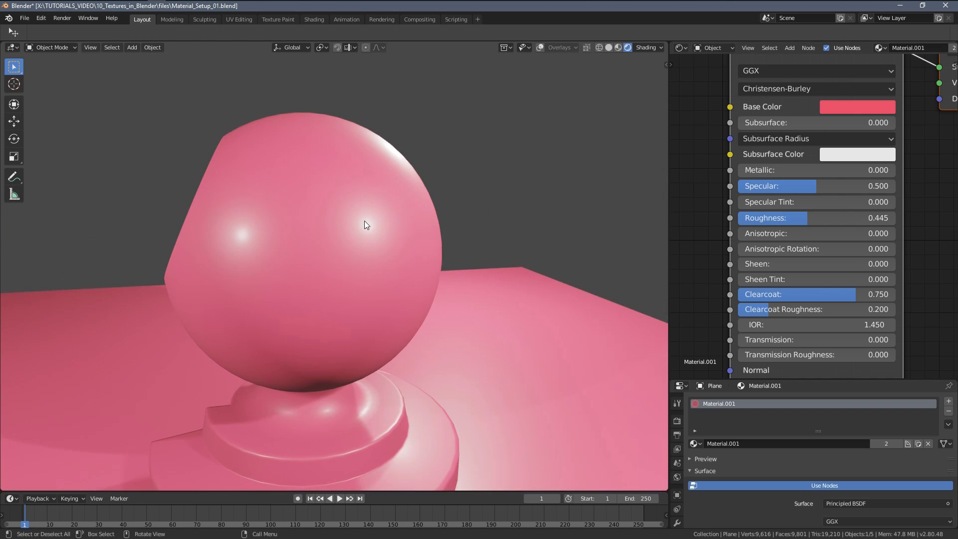
{"action": "scroll", "coordinate": [365, 221], "scroll_direction": "up", "scroll_amount": 4}
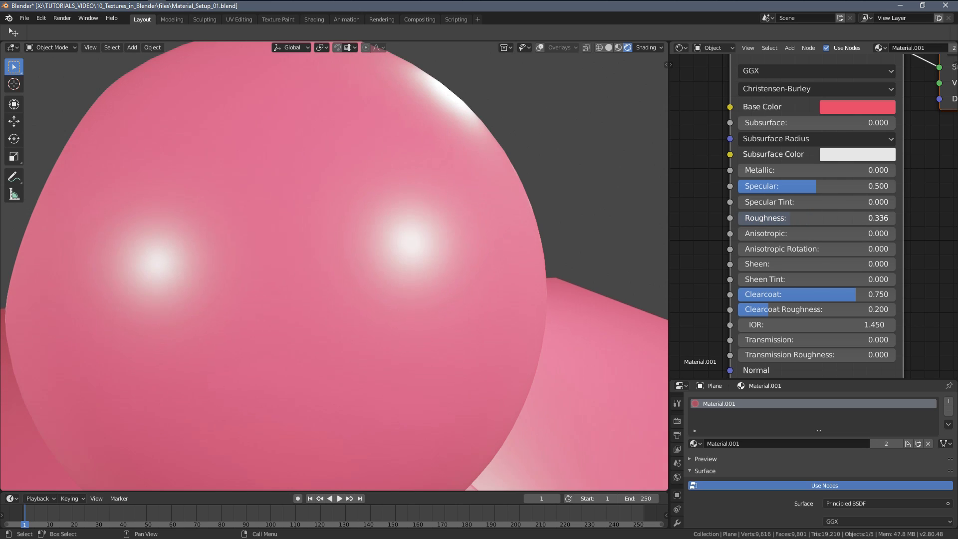
{"action": "left_click_drag", "start_coordinate": [776, 218], "coordinate": [793, 217]}
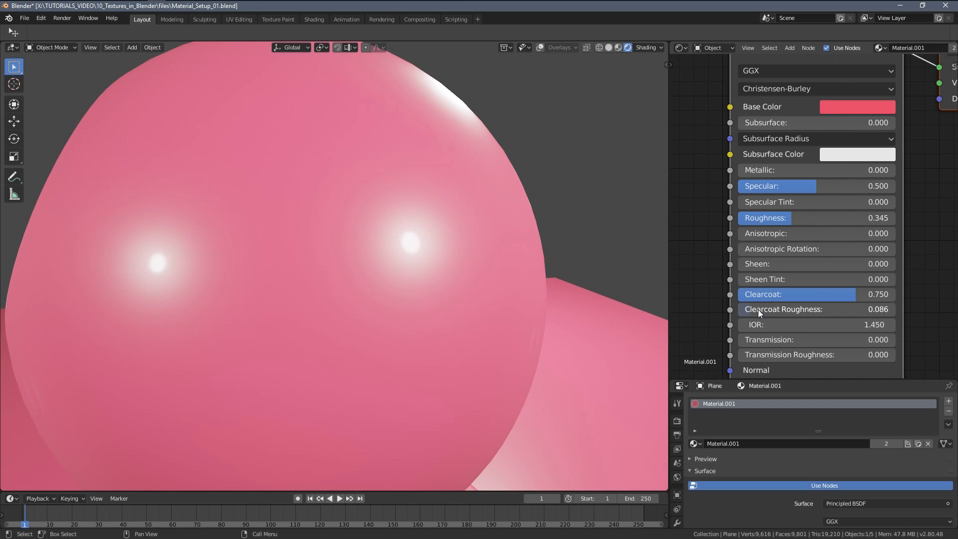
Set Clearcoat Roughness to 0.090 and orbit to inspect the sphere's highlights.
{"action": "left_click_drag", "start_coordinate": [758, 309], "coordinate": [762, 310]}
{"action": "scroll", "coordinate": [496, 293], "scroll_direction": "down", "scroll_amount": 4}
{"action": "middle_click_drag", "start_coordinate": [496, 292], "coordinate": [293, 281]}
{"action": "middle_click_drag", "start_coordinate": [354, 266], "coordinate": [367, 217]}
{"action": "scroll", "coordinate": [367, 217], "scroll_direction": "up", "scroll_amount": 5}
{"action": "middle_click_drag", "start_coordinate": [387, 257], "coordinate": [445, 215]}
{"action": "scroll", "coordinate": [446, 214], "scroll_direction": "down", "scroll_amount": 3}
{"action": "scroll", "coordinate": [330, 275], "scroll_direction": "up", "scroll_amount": 3}
{"action": "middle_click_drag", "start_coordinate": [397, 249], "coordinate": [359, 263]}
{"action": "scroll", "coordinate": [419, 250], "scroll_direction": "down", "scroll_amount": 4}
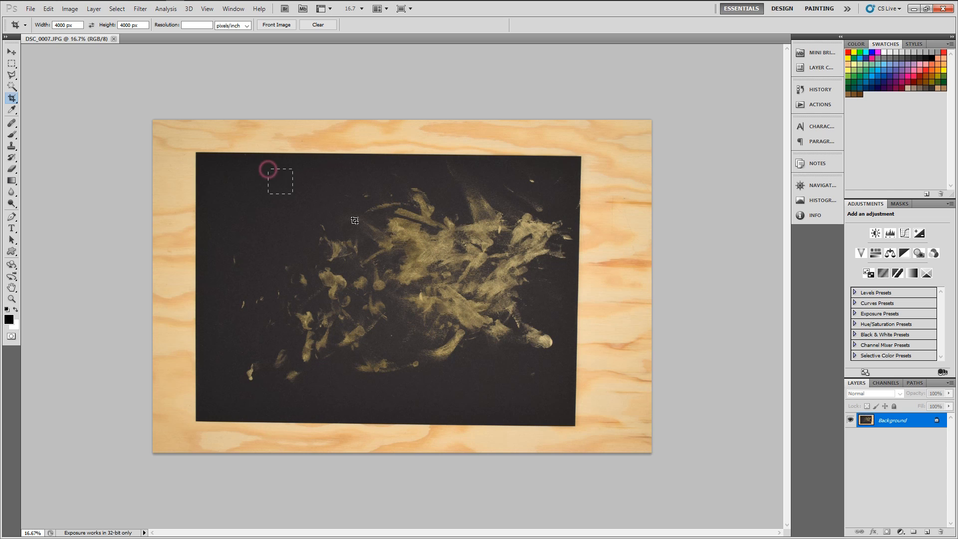
Crop DSC_0007.JPG to a 4000 × 4000 px square over the gold smudges.
{"action": "left_click_drag", "start_coordinate": [596, 417], "coordinate": [596, 418]}
{"action": "mouse_move", "coordinate": [453, 353]}
{"action": "left_mouse_down"}
{"action": "mouse_move", "coordinate": [504, 349]}
{"action": "mouse_move", "coordinate": [461, 351]}
{"action": "left_mouse_up"}
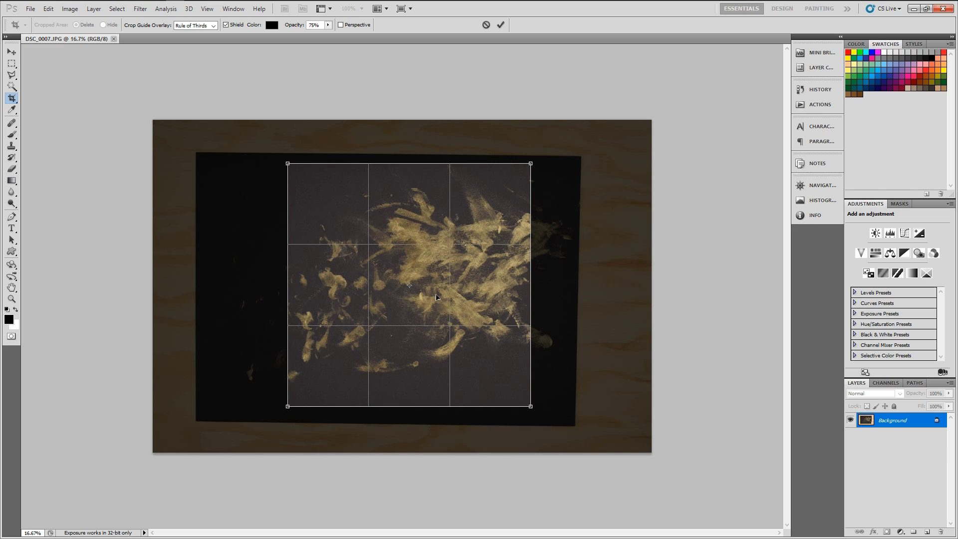
{"action": "key", "text": "Return"}
{"action": "key", "text": "ctrl+plus"}
{"action": "key", "text": "ctrl+plus"}
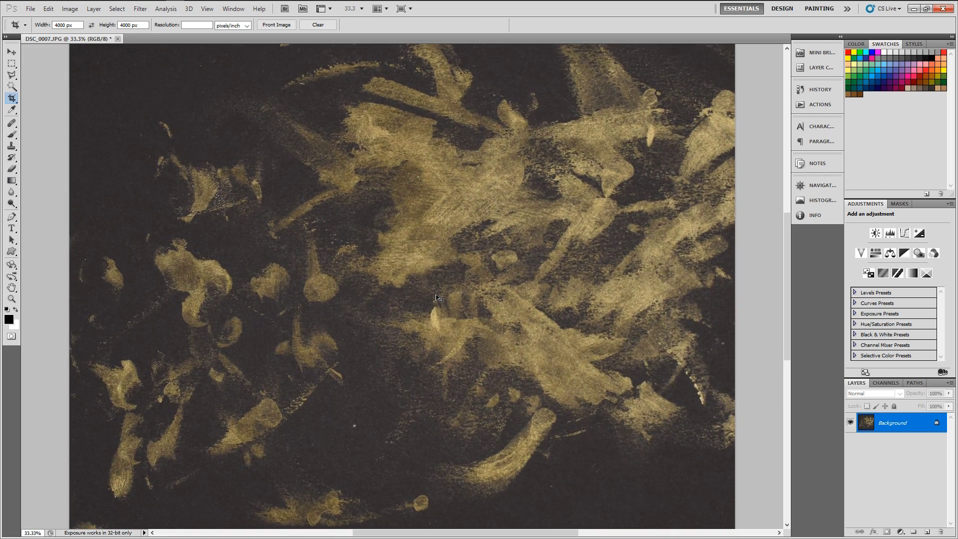
{"action": "key", "text": "ctrl+minus"}
{"action": "key", "text": "ctrl+minus"}
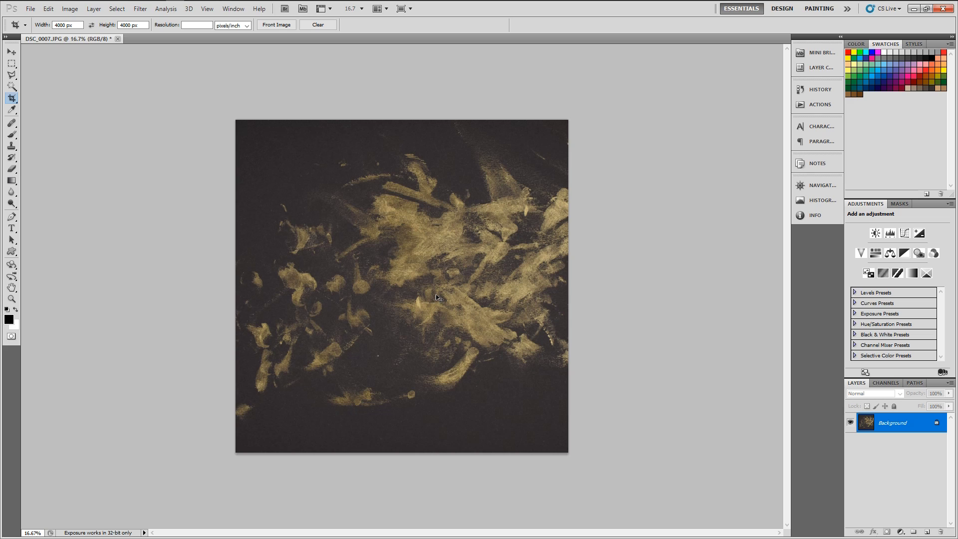
Duplicate the image to Layer 1 and offset it +2000 px both ways with wrap-around.
{"action": "key", "text": "ctrl+j"}
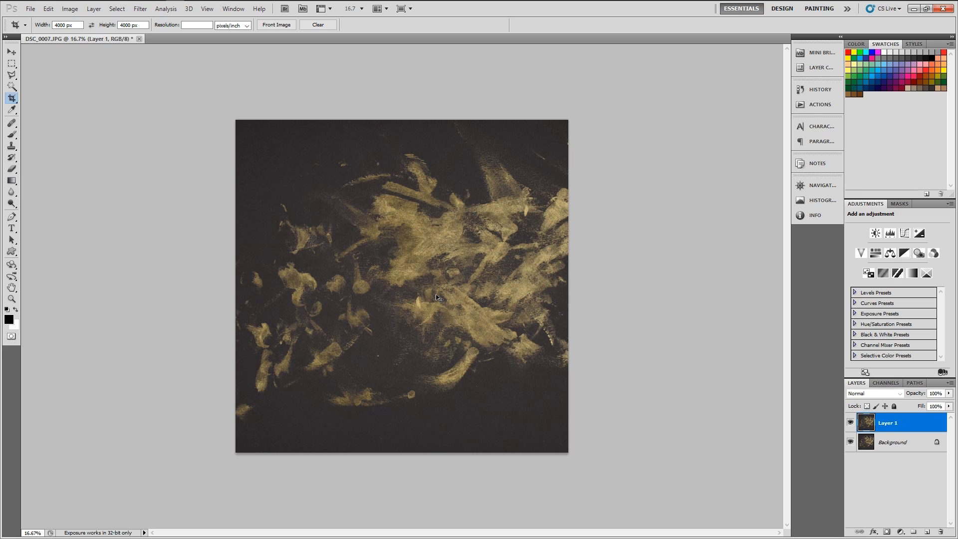
{"action": "left_click", "coordinate": [140, 9]}
{"action": "mouse_move", "coordinate": [168, 203]}
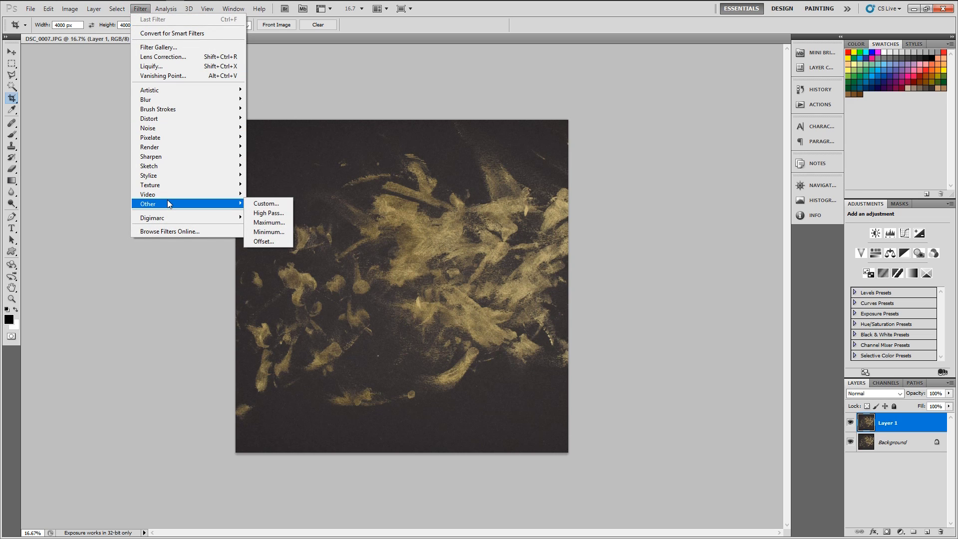
{"action": "left_click", "coordinate": [265, 241]}
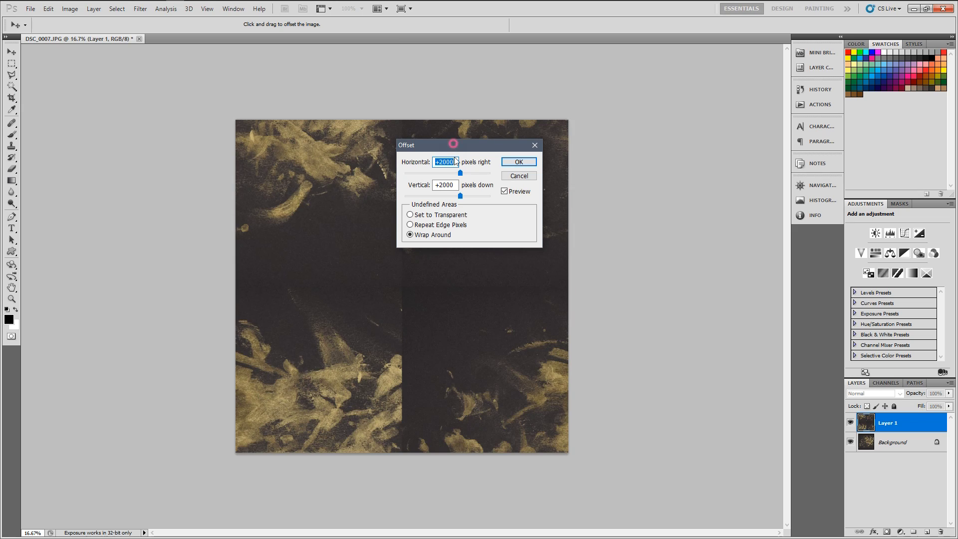
{"action": "left_click_drag", "start_coordinate": [453, 143], "coordinate": [461, 164]}
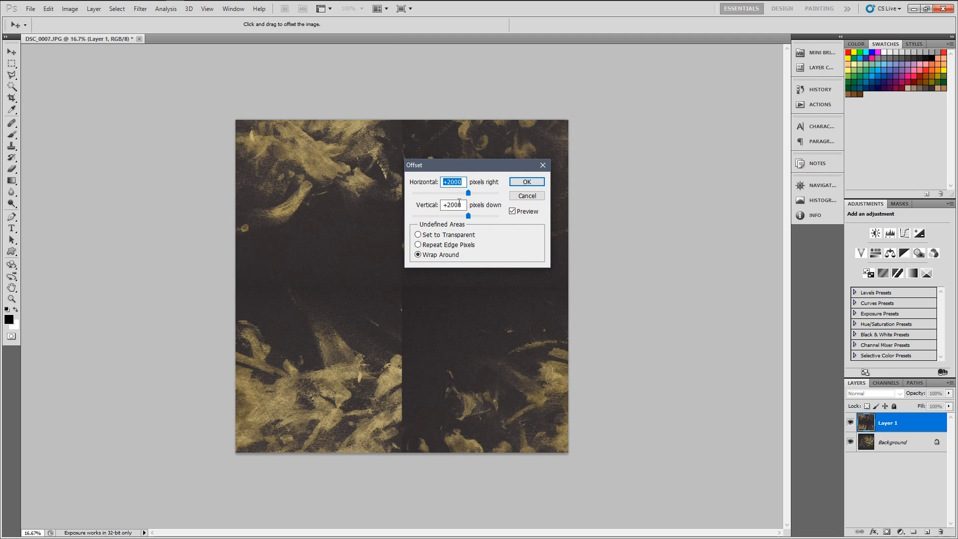
{"action": "left_click", "coordinate": [526, 182]}
{"action": "key", "text": "c"}
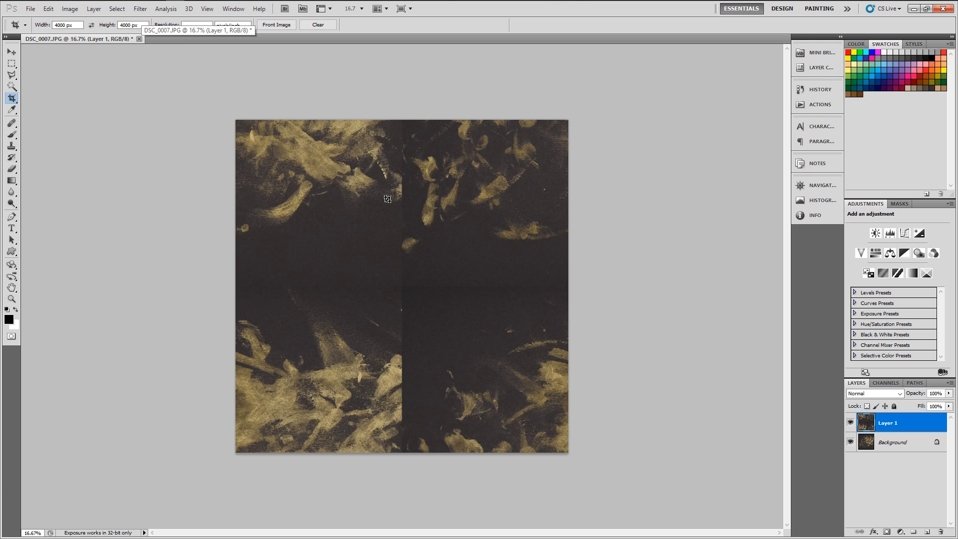
Clone Stamp gold texture over the central horizontal and vertical seams at 25% zoom.
{"action": "key", "text": "s"}
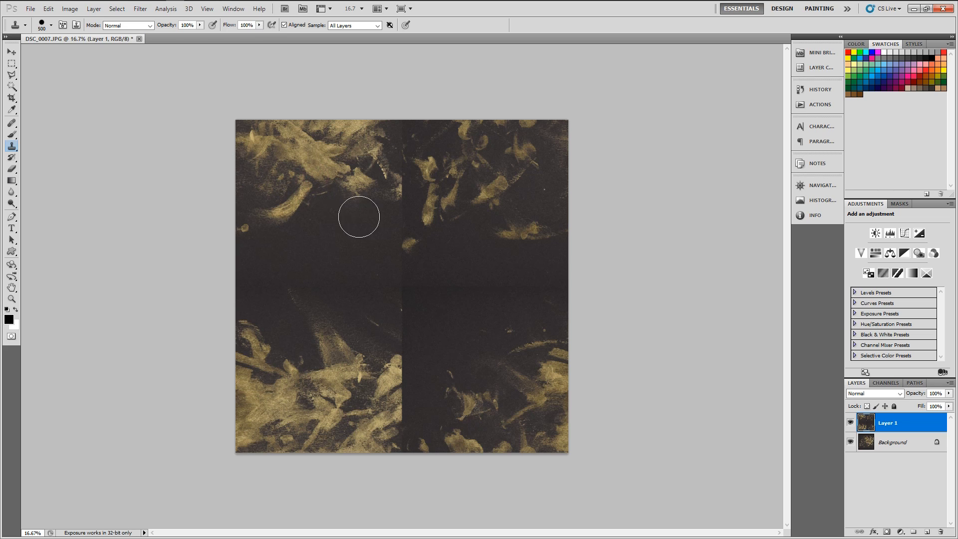
{"action": "mouse_move", "coordinate": [392, 252]}
{"action": "left_mouse_down"}
{"action": "mouse_move", "coordinate": [430, 280]}
{"action": "mouse_move", "coordinate": [446, 266]}
{"action": "left_mouse_up"}
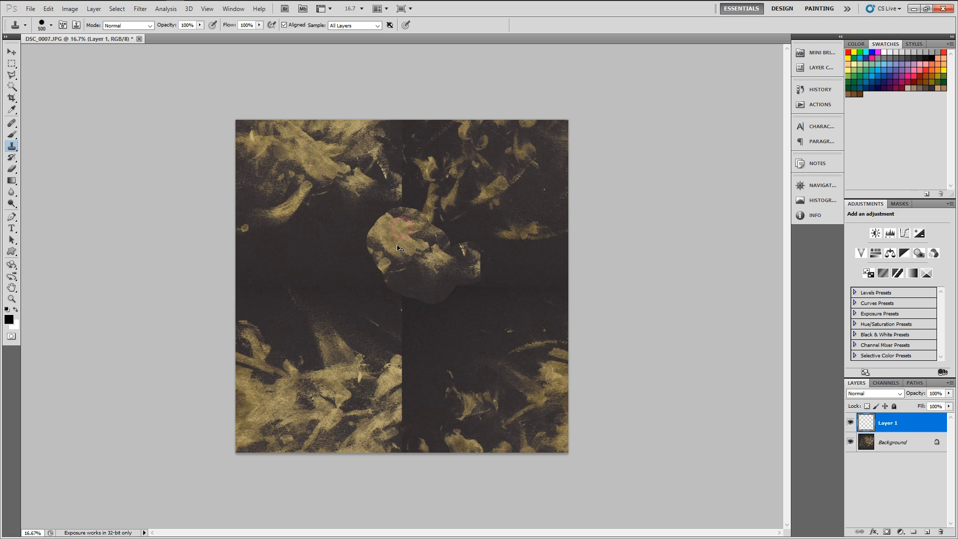
{"action": "key", "text": "ctrl+equal"}
{"action": "left_click", "coordinate": [287, 190]}
{"action": "mouse_move", "coordinate": [218, 206]}
{"action": "left_mouse_down"}
{"action": "mouse_move", "coordinate": [241, 256]}
{"action": "mouse_move", "coordinate": [244, 327]}
{"action": "left_mouse_up"}
{"action": "left_click", "coordinate": [276, 302]}
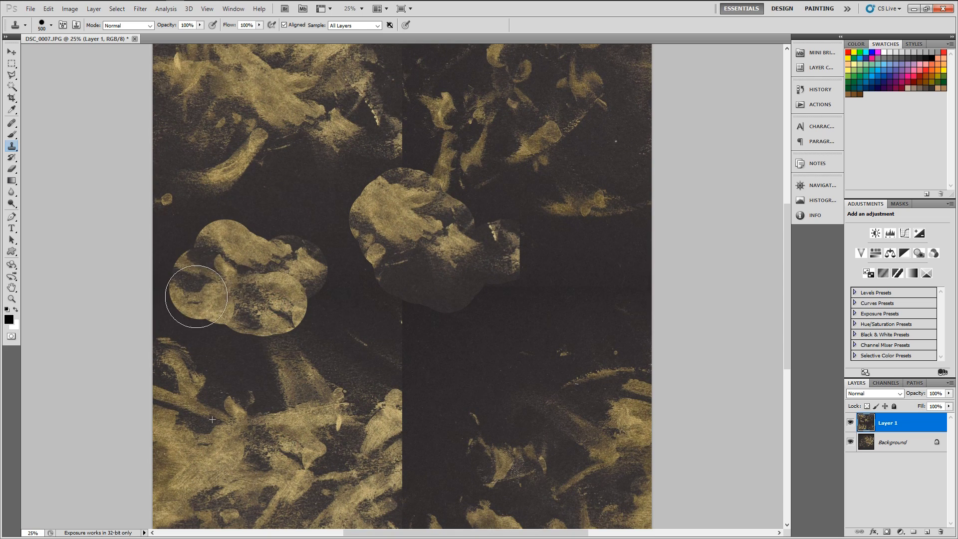
{"action": "left_click_drag", "start_coordinate": [196, 297], "coordinate": [206, 295]}
{"action": "mouse_move", "coordinate": [414, 369]}
{"action": "left_mouse_down"}
{"action": "mouse_move", "coordinate": [412, 314]}
{"action": "mouse_move", "coordinate": [384, 302]}
{"action": "left_mouse_up"}
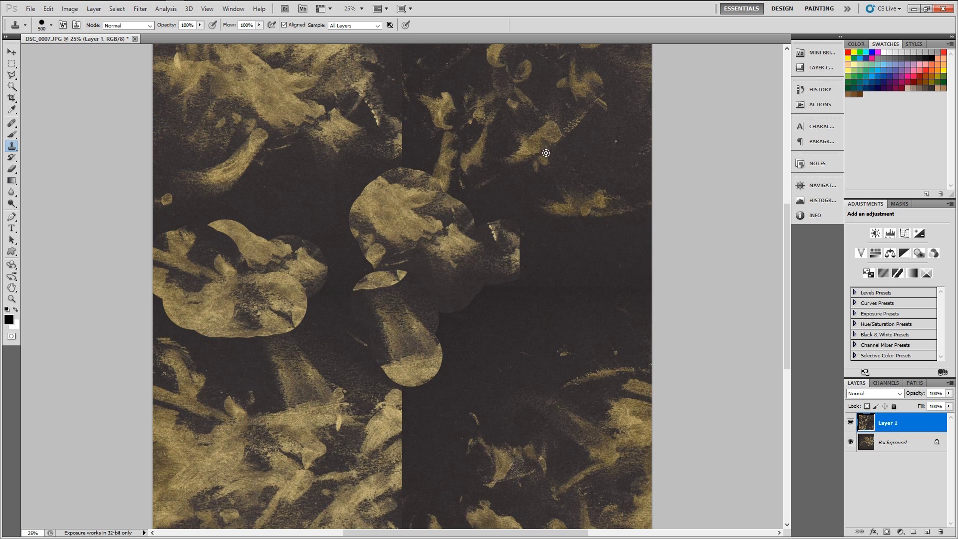
{"action": "mouse_move", "coordinate": [470, 235]}
{"action": "left_mouse_down"}
{"action": "mouse_move", "coordinate": [553, 284]}
{"action": "mouse_move", "coordinate": [499, 225]}
{"action": "left_mouse_up"}
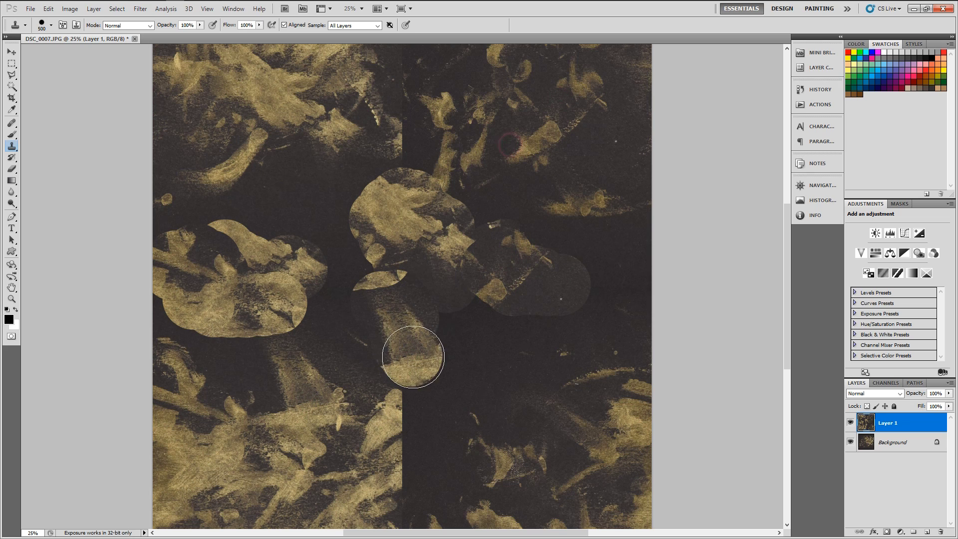
{"action": "mouse_move", "coordinate": [413, 357]}
{"action": "left_mouse_down"}
{"action": "mouse_move", "coordinate": [407, 473]}
{"action": "mouse_move", "coordinate": [389, 402]}
{"action": "left_mouse_up"}
{"action": "left_click", "coordinate": [257, 446], "text": "alt"}
{"action": "mouse_move", "coordinate": [344, 439]}
{"action": "left_mouse_down"}
{"action": "mouse_move", "coordinate": [364, 440]}
{"action": "mouse_move", "coordinate": [364, 386]}
{"action": "mouse_move", "coordinate": [347, 342]}
{"action": "mouse_move", "coordinate": [300, 451]}
{"action": "mouse_move", "coordinate": [312, 443]}
{"action": "mouse_move", "coordinate": [332, 389]}
{"action": "mouse_move", "coordinate": [250, 440]}
{"action": "left_mouse_up"}
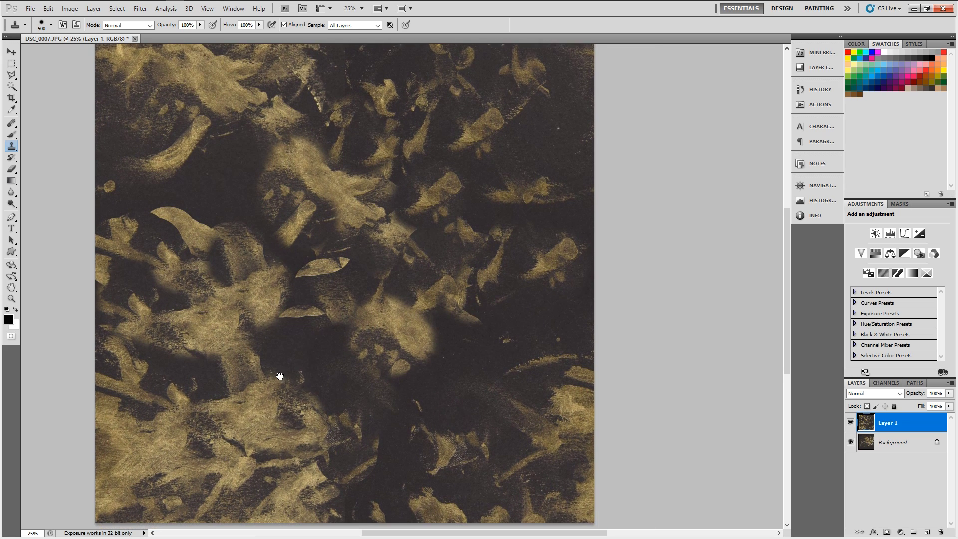
Sample new clone sources and paint over the faded gold ring and hard-edged patches.
{"action": "left_click", "coordinate": [203, 407], "text": "alt"}
{"action": "mouse_move", "coordinate": [396, 369]}
{"action": "left_mouse_down"}
{"action": "mouse_move", "coordinate": [376, 373]}
{"action": "mouse_move", "coordinate": [397, 362]}
{"action": "left_mouse_up"}
{"action": "left_click", "coordinate": [507, 461], "text": "alt"}
{"action": "mouse_move", "coordinate": [371, 424]}
{"action": "left_mouse_down"}
{"action": "mouse_move", "coordinate": [389, 395]}
{"action": "mouse_move", "coordinate": [376, 342]}
{"action": "left_mouse_up"}
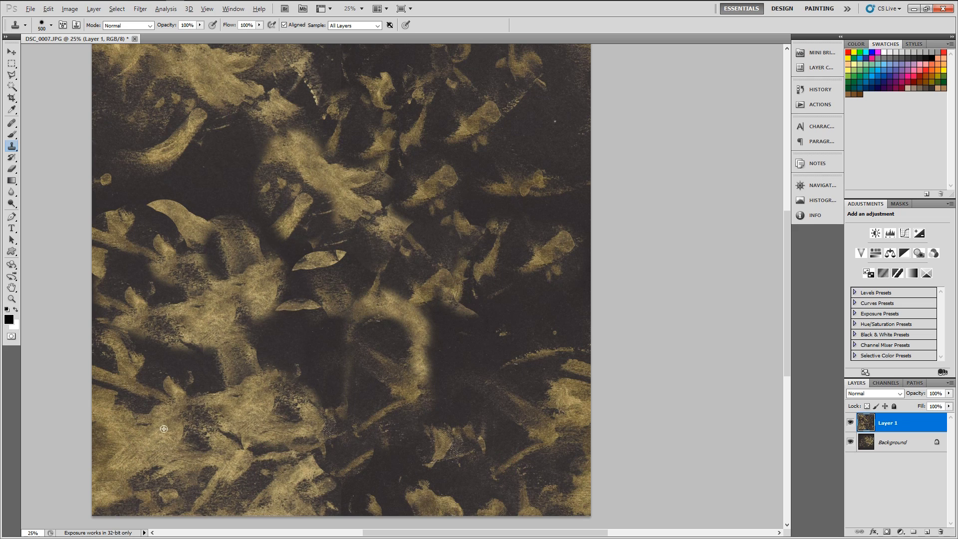
{"action": "left_click", "coordinate": [331, 381], "text": "alt"}
{"action": "mouse_move", "coordinate": [399, 350]}
{"action": "left_mouse_down"}
{"action": "mouse_move", "coordinate": [439, 316]}
{"action": "mouse_move", "coordinate": [501, 306]}
{"action": "left_mouse_up"}
{"action": "mouse_move", "coordinate": [442, 414]}
{"action": "left_mouse_down"}
{"action": "mouse_move", "coordinate": [424, 330]}
{"action": "mouse_move", "coordinate": [368, 391]}
{"action": "mouse_move", "coordinate": [384, 327]}
{"action": "left_mouse_up"}
{"action": "left_click_drag", "start_coordinate": [314, 286], "coordinate": [239, 358]}
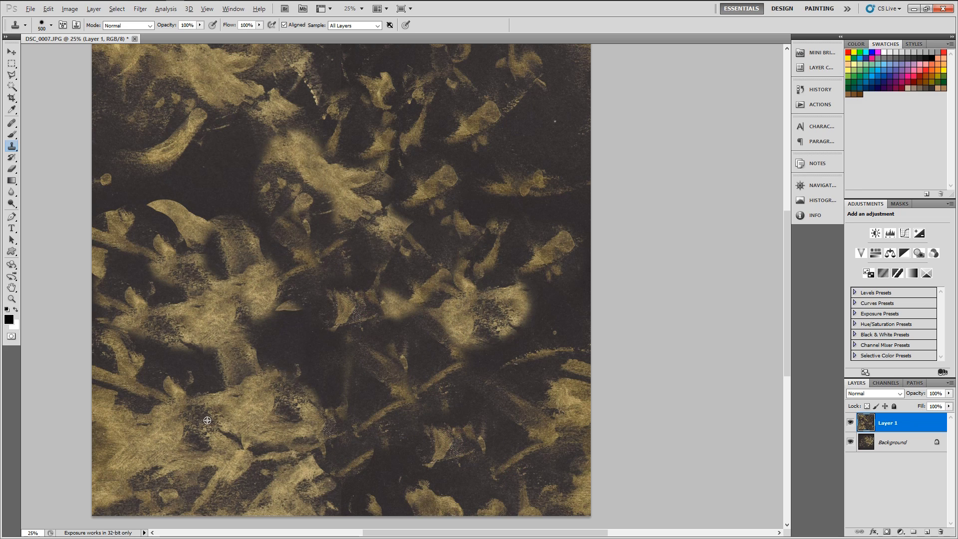
{"action": "mouse_move", "coordinate": [204, 397]}
{"action": "left_mouse_down"}
{"action": "mouse_move", "coordinate": [210, 417]}
{"action": "mouse_move", "coordinate": [359, 233]}
{"action": "mouse_move", "coordinate": [299, 245]}
{"action": "mouse_move", "coordinate": [255, 147]}
{"action": "mouse_move", "coordinate": [271, 163]}
{"action": "left_mouse_up"}
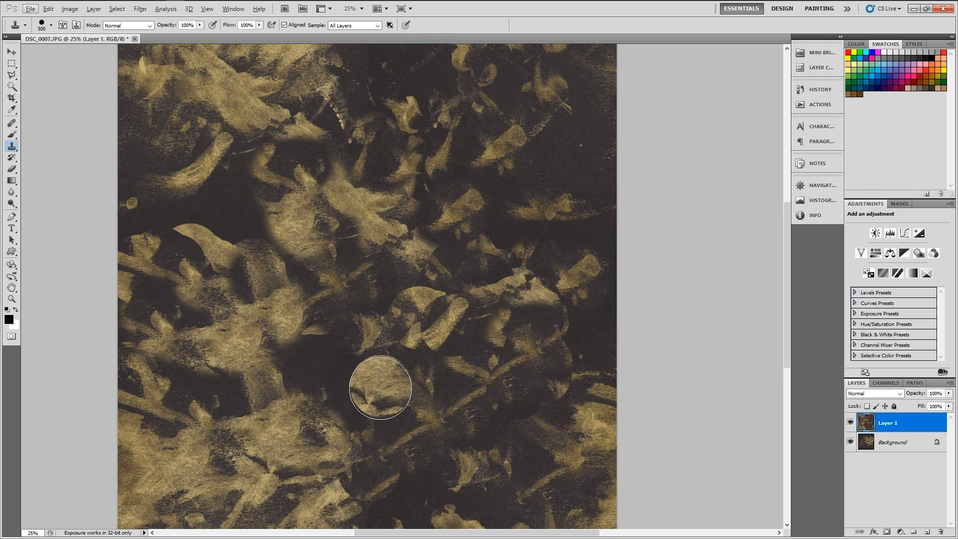
Clone more texture over the dark blotch and seam at the lower centre.
{"action": "key", "text": "alt+v"}
{"action": "left_click", "coordinate": [411, 441]}
{"action": "key", "text": "v"}
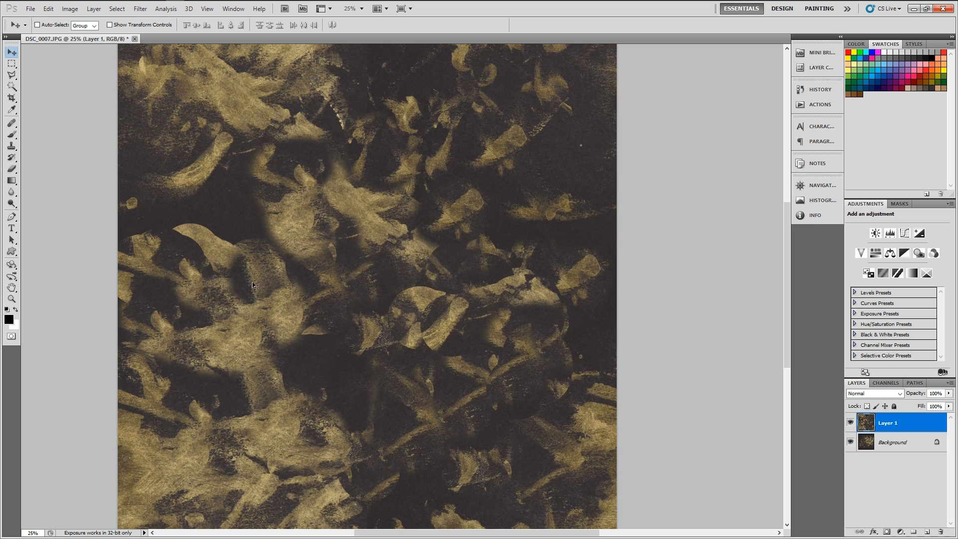
{"action": "key", "text": "s"}
{"action": "mouse_move", "coordinate": [451, 394]}
{"action": "left_mouse_down"}
{"action": "mouse_move", "coordinate": [493, 382]}
{"action": "mouse_move", "coordinate": [417, 396]}
{"action": "mouse_move", "coordinate": [411, 436]}
{"action": "mouse_move", "coordinate": [440, 277]}
{"action": "mouse_move", "coordinate": [426, 394]}
{"action": "mouse_move", "coordinate": [345, 384]}
{"action": "left_mouse_up"}
{"action": "left_click", "coordinate": [417, 397], "text": "alt"}
{"action": "left_click", "coordinate": [427, 391], "text": "alt"}
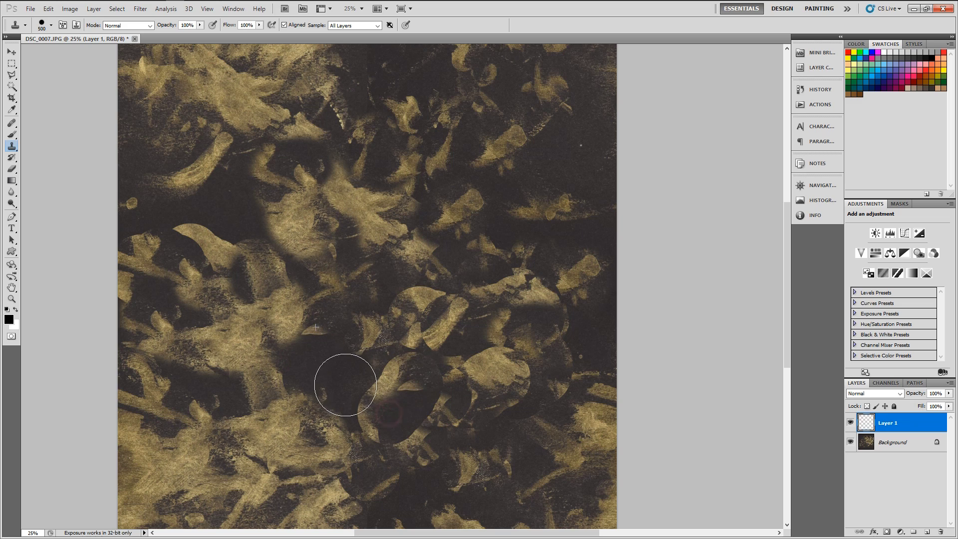
{"action": "left_click", "coordinate": [270, 245], "text": "alt"}
{"action": "mouse_move", "coordinate": [402, 331]}
{"action": "left_mouse_down"}
{"action": "mouse_move", "coordinate": [433, 351]}
{"action": "mouse_move", "coordinate": [476, 303]}
{"action": "mouse_move", "coordinate": [450, 274]}
{"action": "left_mouse_up"}
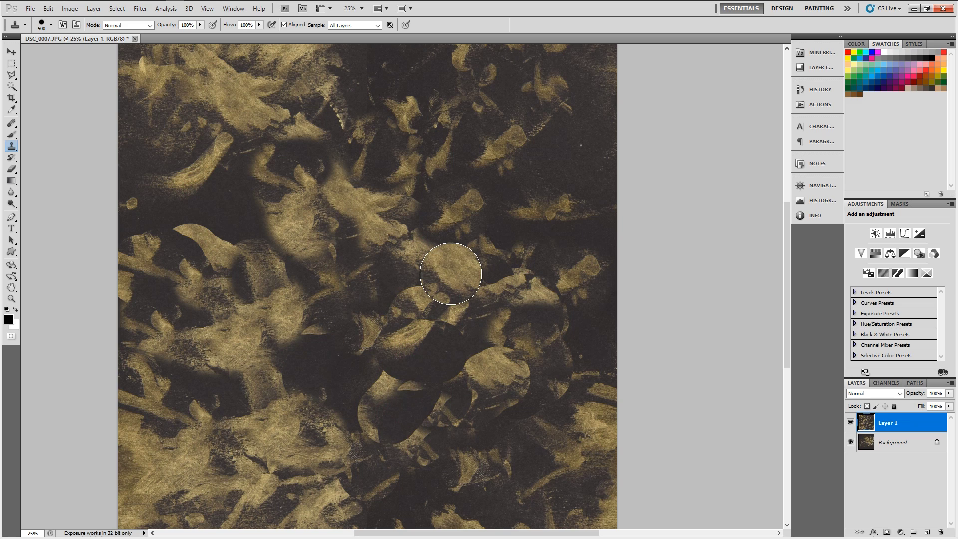
Duplicate the repaired layer and apply the +2000 px wrap-around Offset again.
{"action": "key", "text": "ctrl+j"}
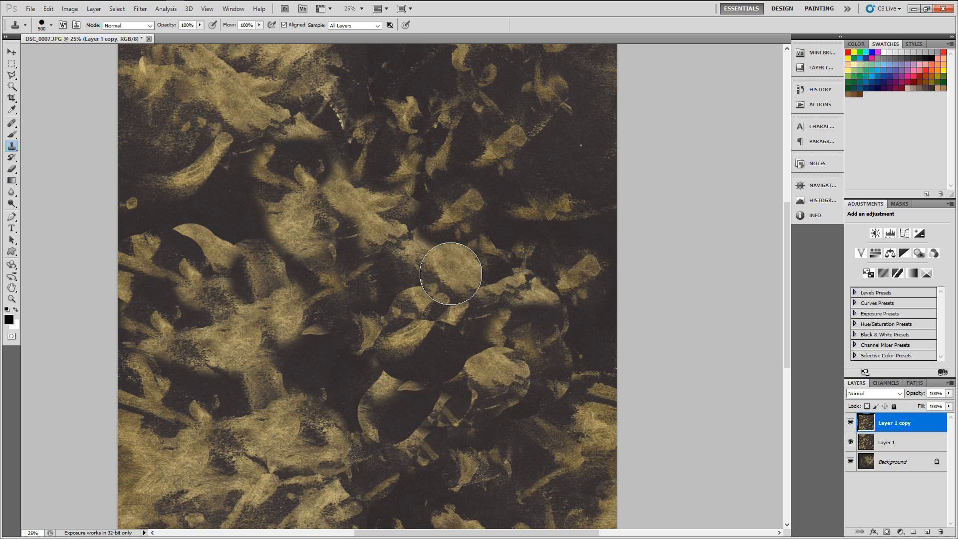
{"action": "mouse_move", "coordinate": [451, 273]}
{"action": "left_mouse_down"}
{"action": "mouse_move", "coordinate": [539, 293]}
{"action": "mouse_move", "coordinate": [476, 275]}
{"action": "left_mouse_up"}
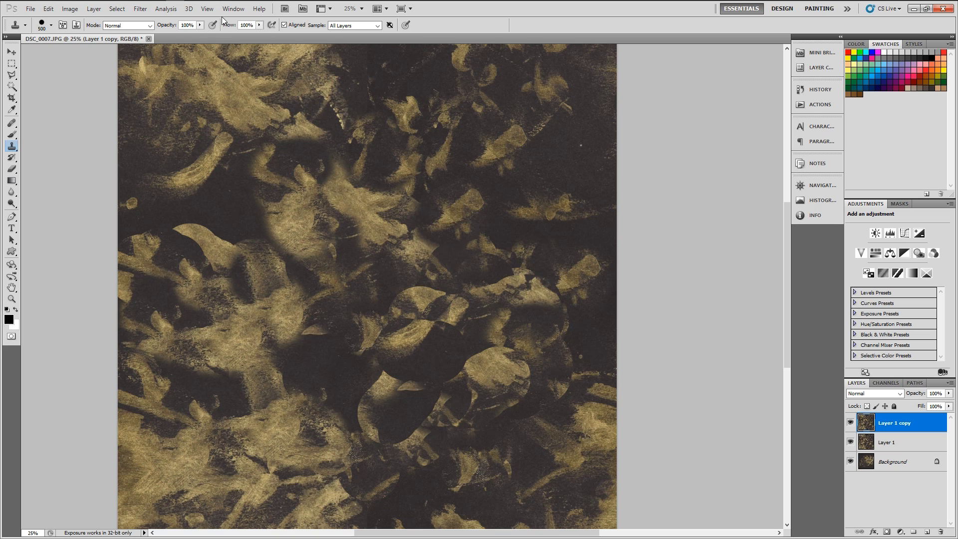
{"action": "left_click", "coordinate": [147, 12]}
{"action": "mouse_move", "coordinate": [170, 205]}
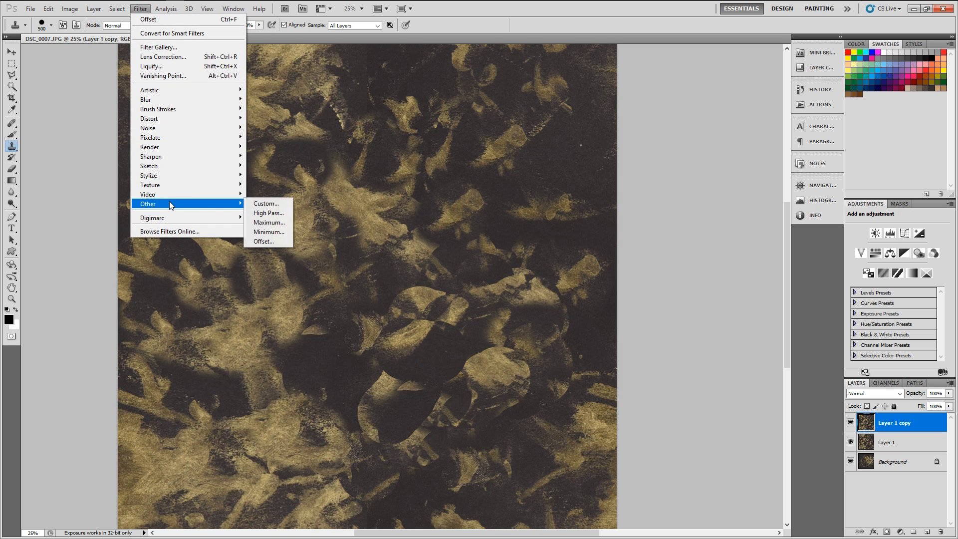
{"action": "left_click", "coordinate": [272, 244]}
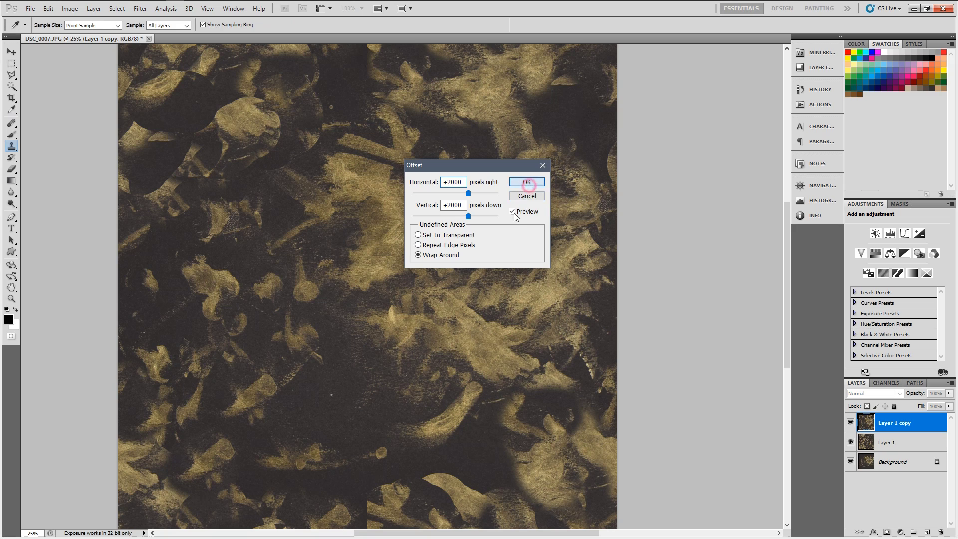
{"action": "left_click", "coordinate": [527, 183]}
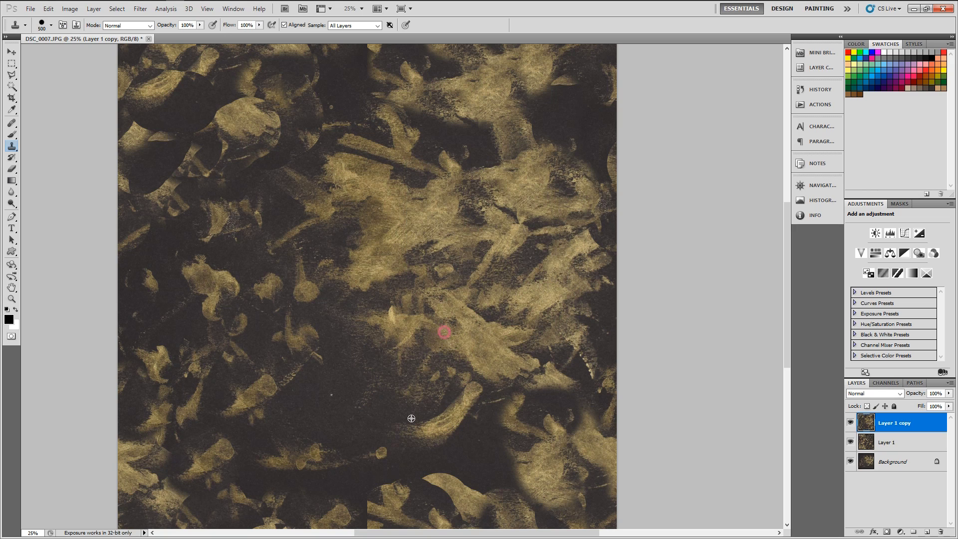
Clone texture over the newly exposed seams in the upper-left area.
{"action": "left_click", "coordinate": [366, 497]}
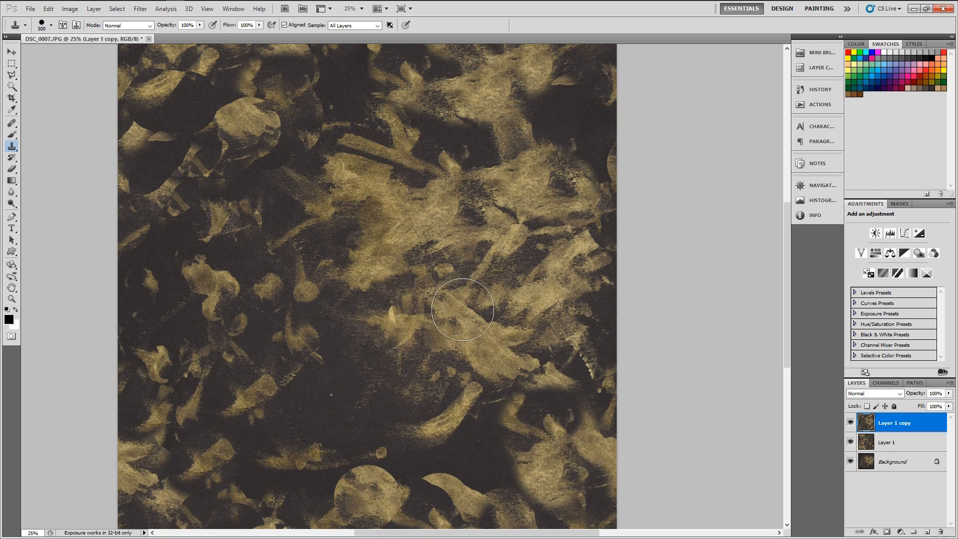
{"action": "key", "text": "ctrl+z"}
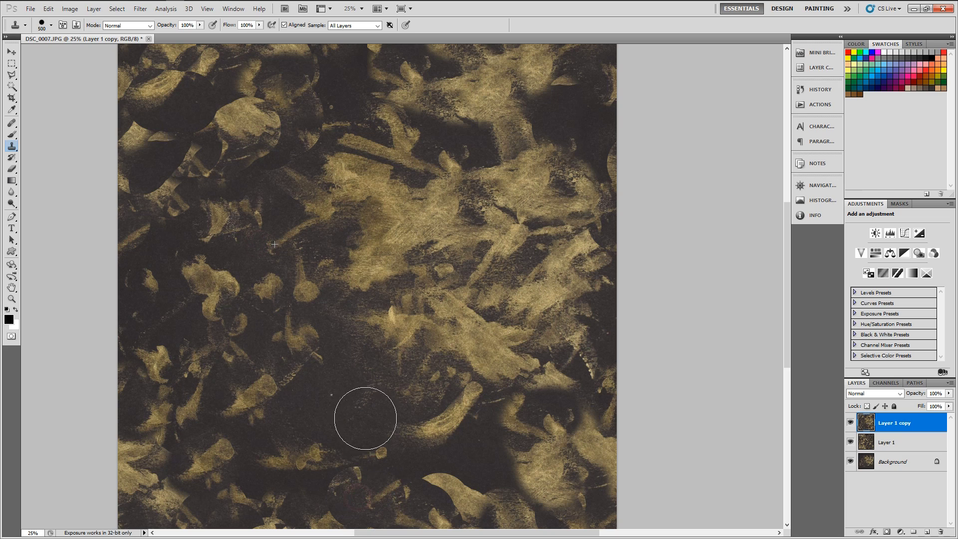
{"action": "left_click", "coordinate": [265, 375], "text": "alt"}
{"action": "left_click", "coordinate": [281, 153]}
{"action": "left_click_drag", "start_coordinate": [259, 125], "coordinate": [219, 103]}
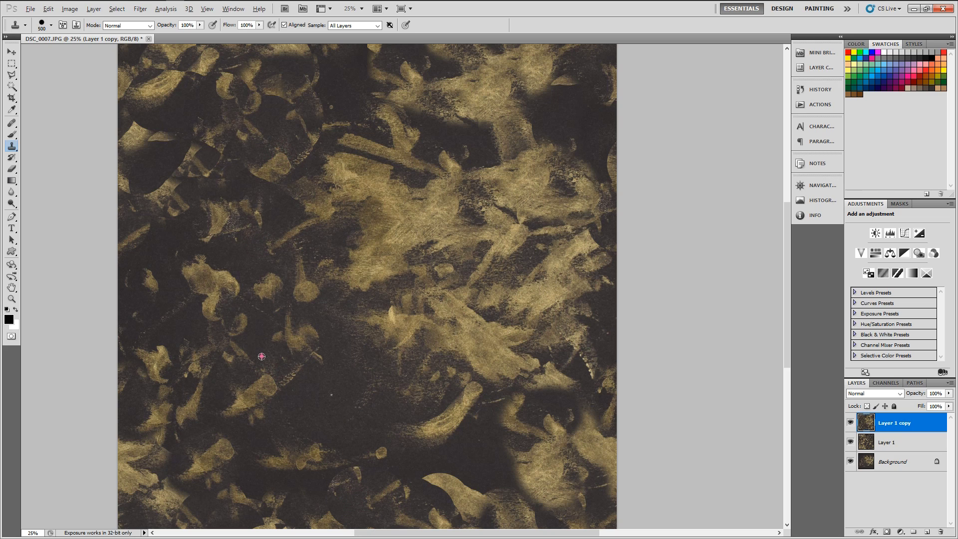
{"action": "mouse_move", "coordinate": [208, 155]}
{"action": "left_mouse_down"}
{"action": "mouse_move", "coordinate": [209, 105]}
{"action": "mouse_move", "coordinate": [175, 85]}
{"action": "mouse_move", "coordinate": [182, 166]}
{"action": "mouse_move", "coordinate": [173, 186]}
{"action": "left_mouse_up"}
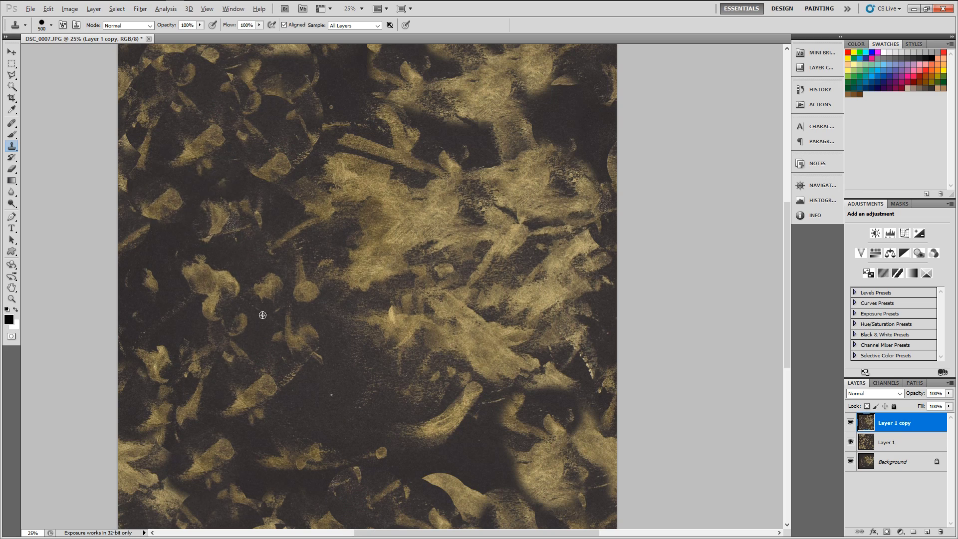
{"action": "left_click_drag", "start_coordinate": [148, 143], "coordinate": [164, 209]}
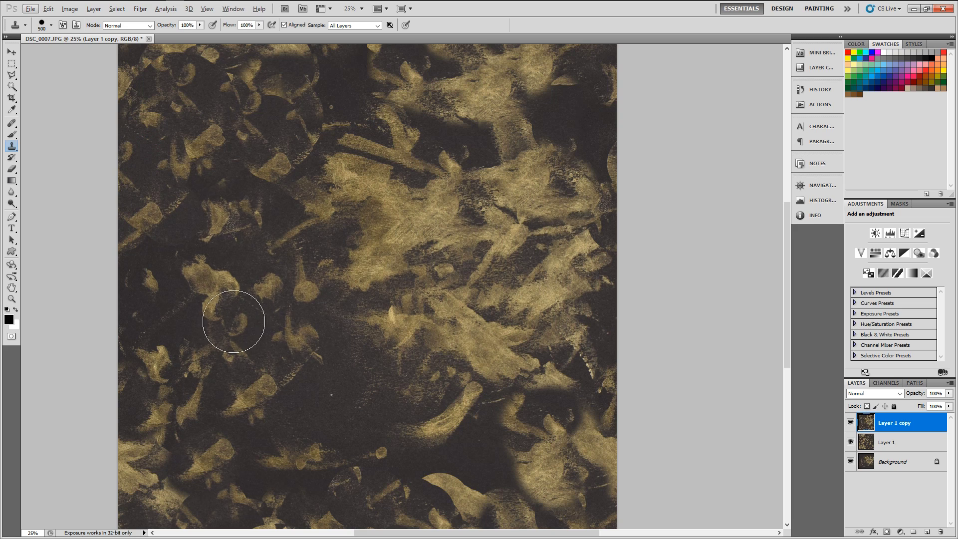
Offset the layer 1000 px horizontally and vertically with wrap-around.
{"action": "left_click", "coordinate": [140, 9]}
{"action": "mouse_move", "coordinate": [175, 204]}
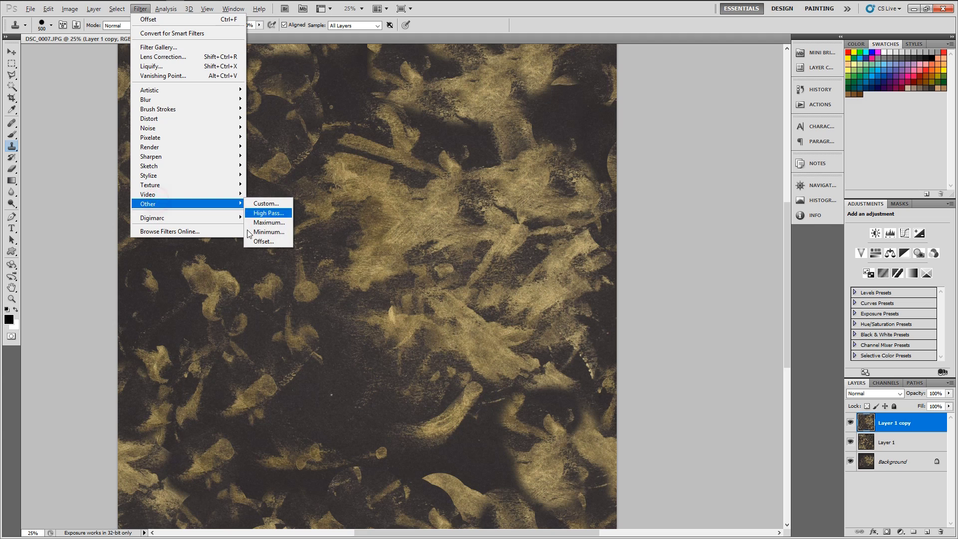
{"action": "left_click", "coordinate": [264, 242]}
{"action": "type", "text": "100"}
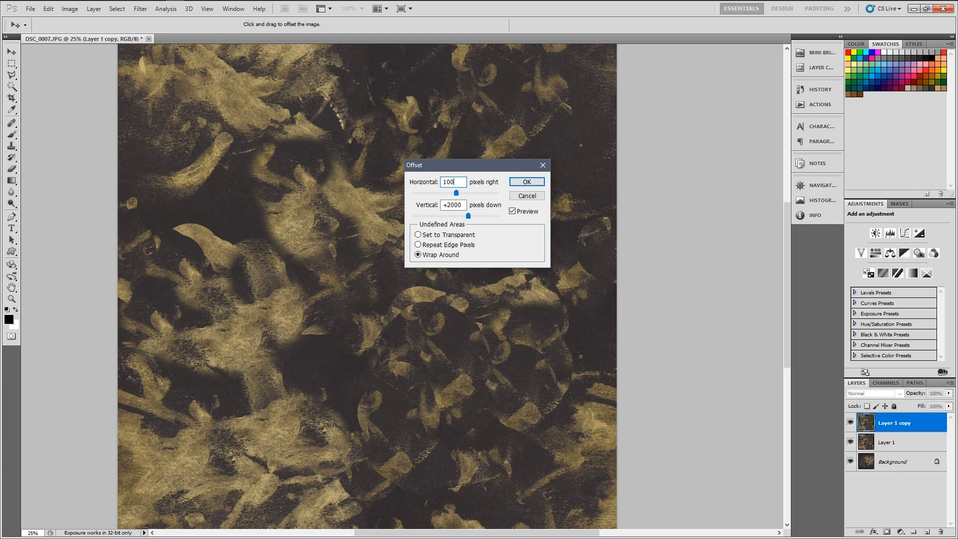
{"action": "type", "text": "0"}
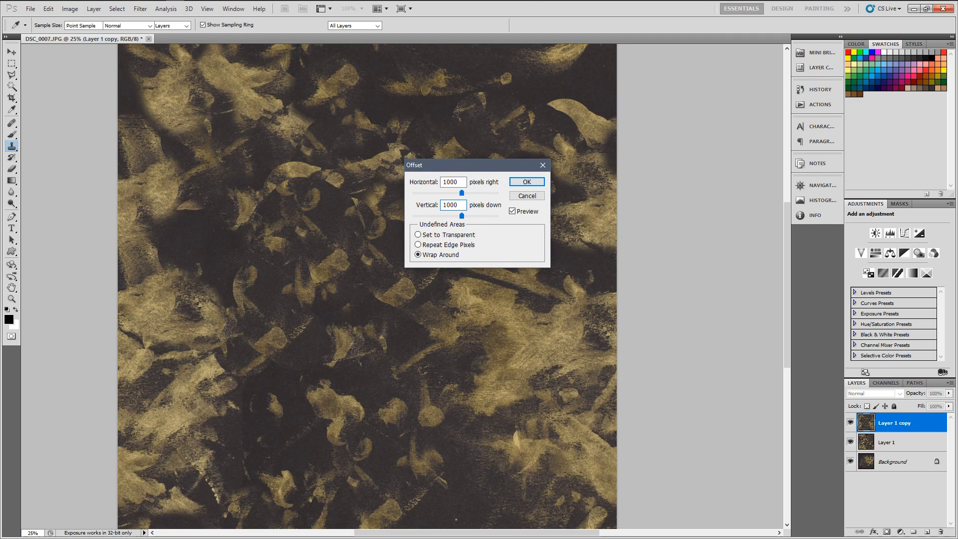
{"action": "key", "text": "Return"}
Clone texture over the remaining vertical and lower-left seams.
{"action": "key", "text": "s"}
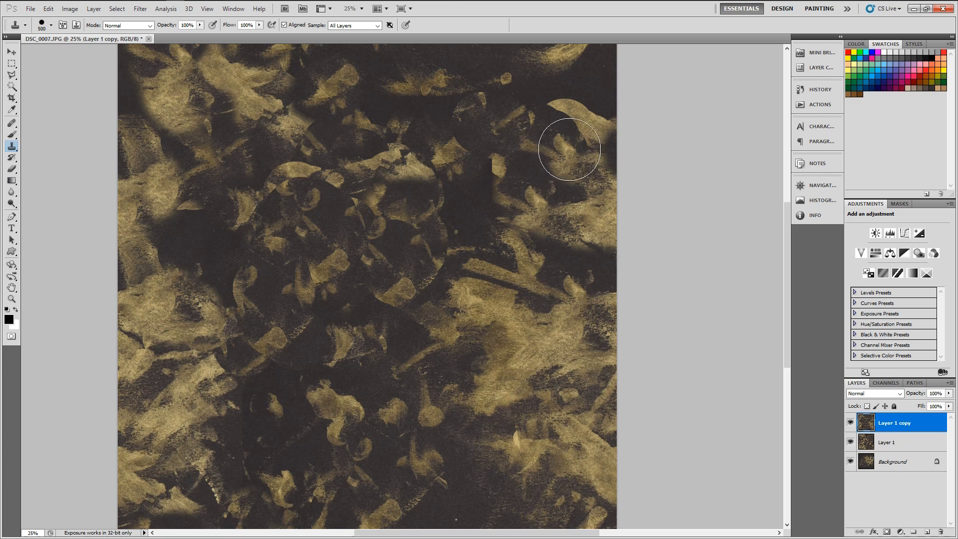
{"action": "mouse_move", "coordinate": [436, 295]}
{"action": "left_mouse_down"}
{"action": "mouse_move", "coordinate": [448, 227]}
{"action": "mouse_move", "coordinate": [434, 182]}
{"action": "left_mouse_up"}
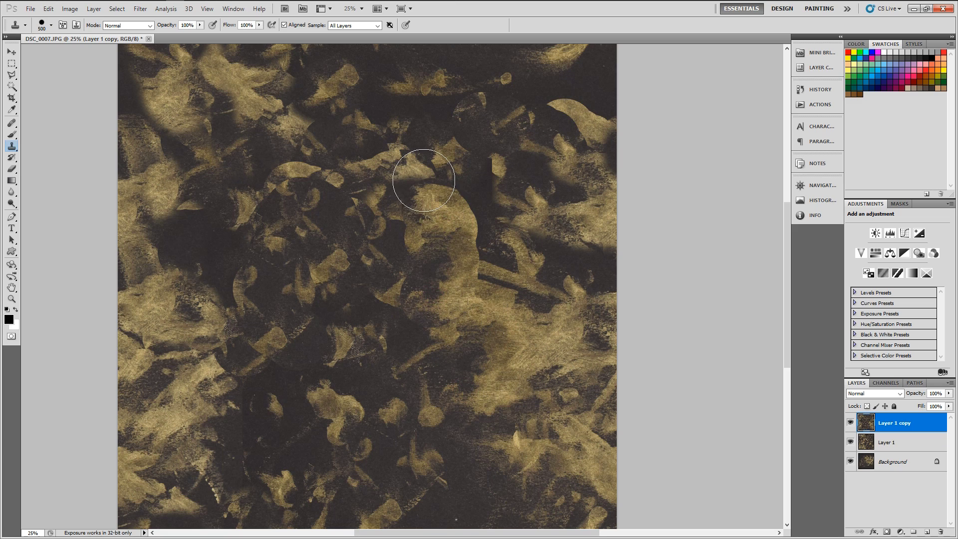
{"action": "left_click", "coordinate": [326, 385], "text": "alt"}
{"action": "left_click_drag", "start_coordinate": [464, 274], "coordinate": [457, 237]}
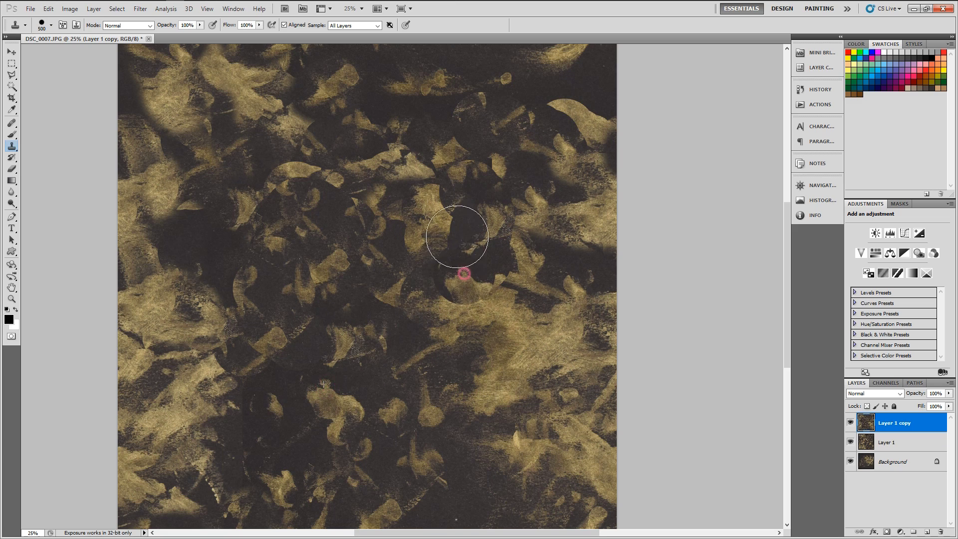
{"action": "left_click", "coordinate": [275, 402]}
{"action": "left_click", "coordinate": [273, 409]}
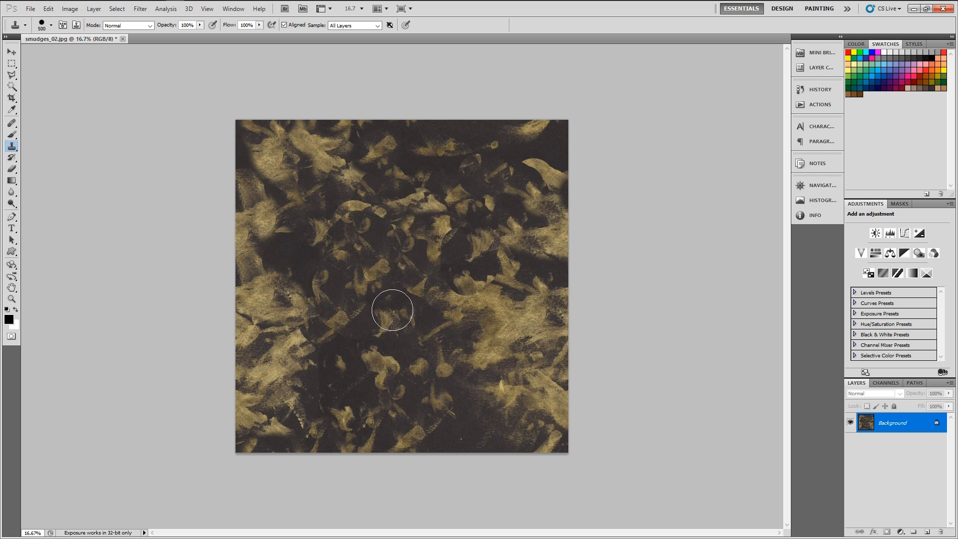
Desaturate the smudges texture with Hue/Saturation at Saturation -100.
{"action": "key", "text": "v"}
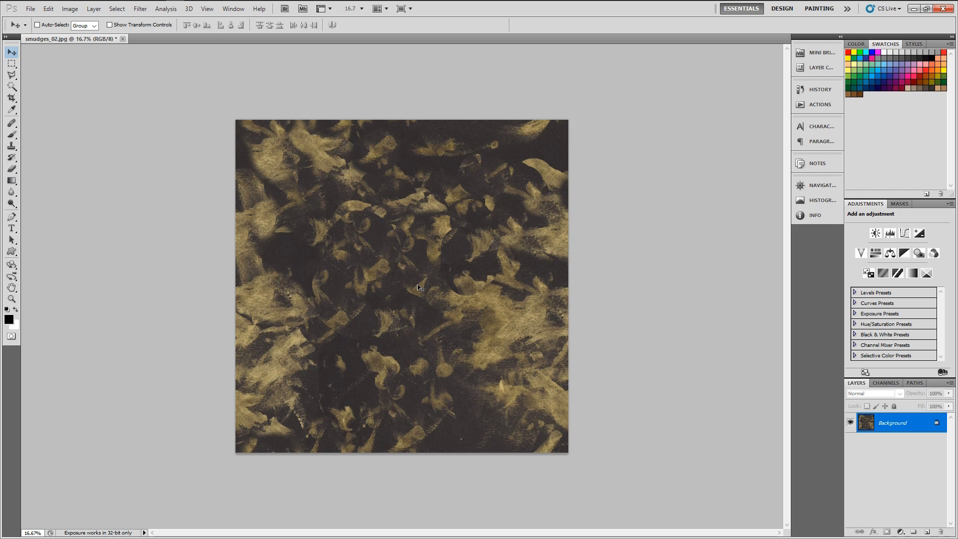
{"action": "key", "text": "ctrl+u"}
{"action": "left_click_drag", "start_coordinate": [552, 124], "coordinate": [586, 129]}
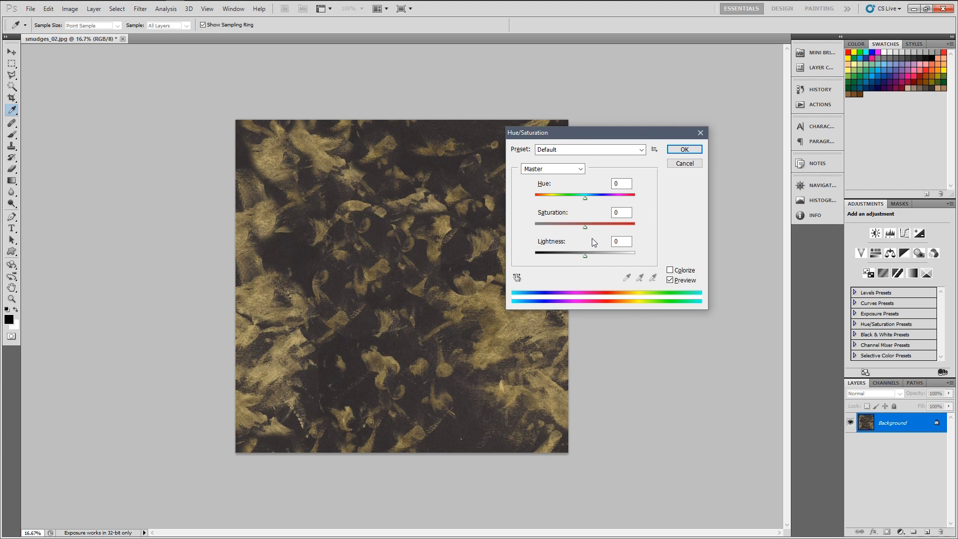
{"action": "left_click_drag", "start_coordinate": [585, 227], "coordinate": [519, 227]}
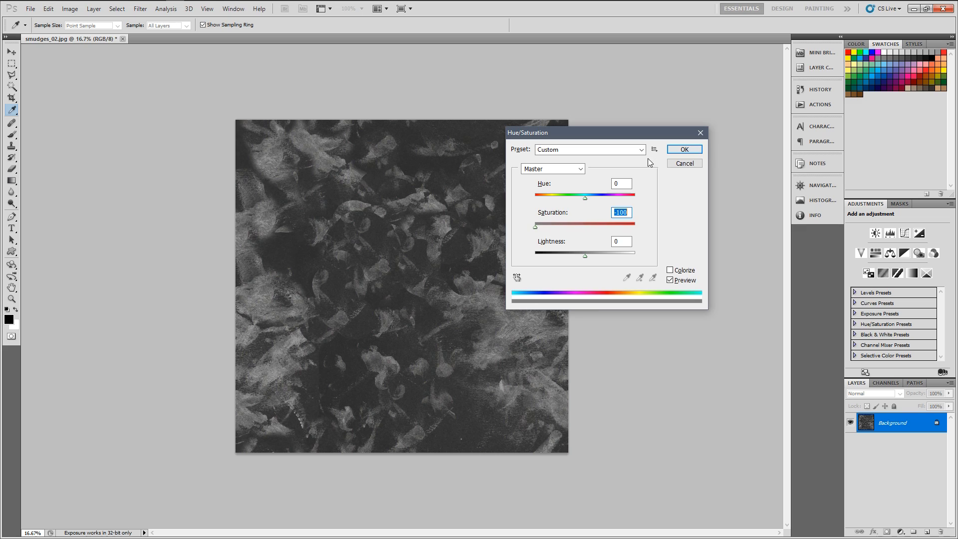
{"action": "left_click", "coordinate": [684, 150]}
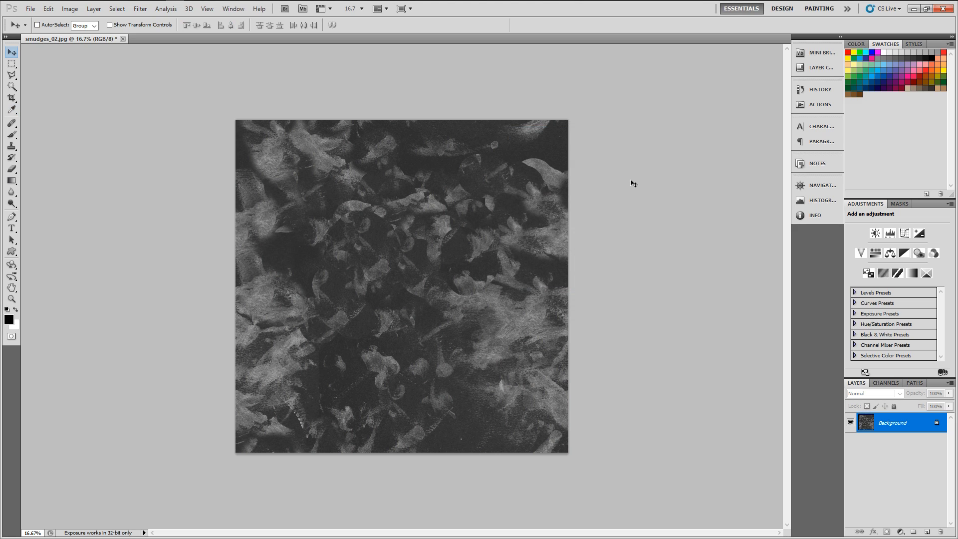
Apply an S-shaped Curves adjustment, brightening highlights and darkening shadows.
{"action": "key", "text": "ctrl+m"}
{"action": "left_click_drag", "start_coordinate": [487, 123], "coordinate": [669, 156]}
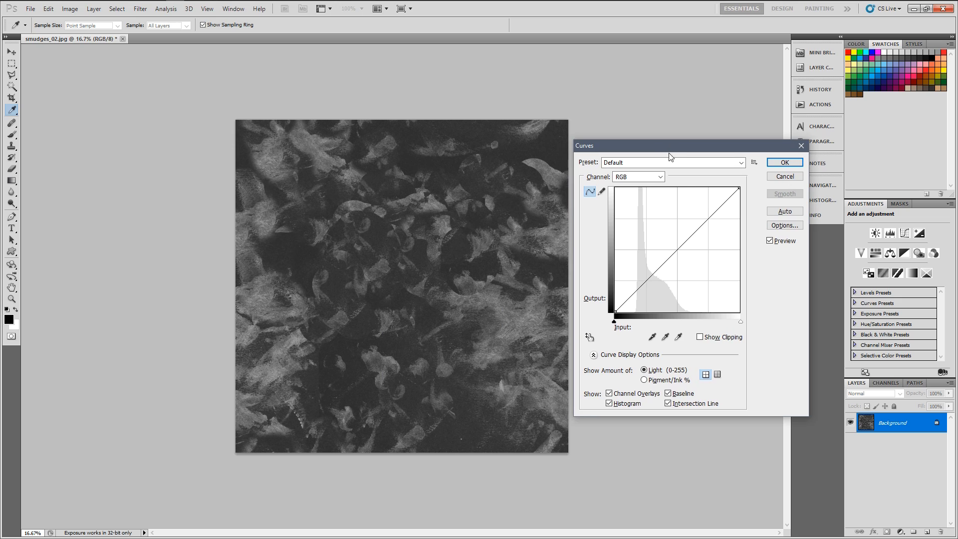
{"action": "left_click_drag", "start_coordinate": [705, 224], "coordinate": [699, 204]}
{"action": "left_click", "coordinate": [642, 282]}
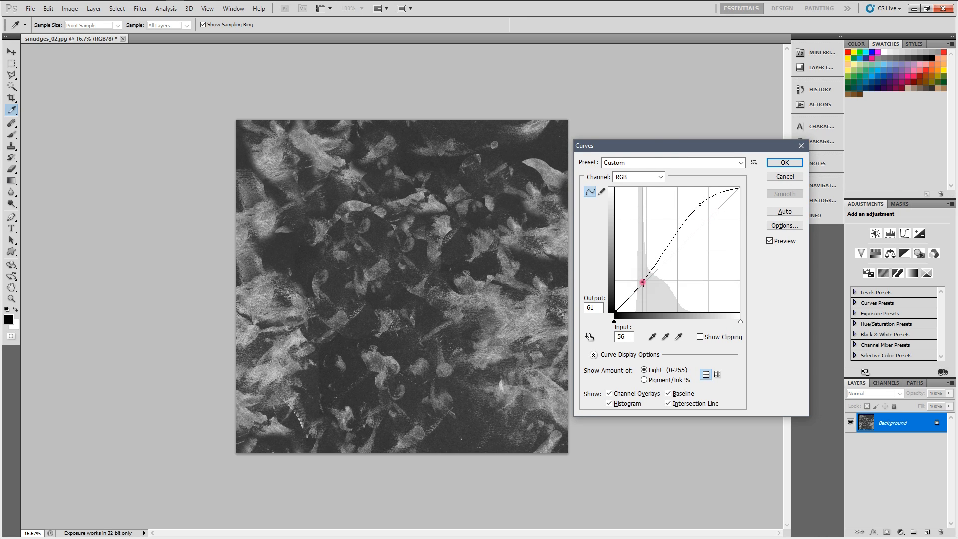
{"action": "left_click_drag", "start_coordinate": [697, 203], "coordinate": [695, 202]}
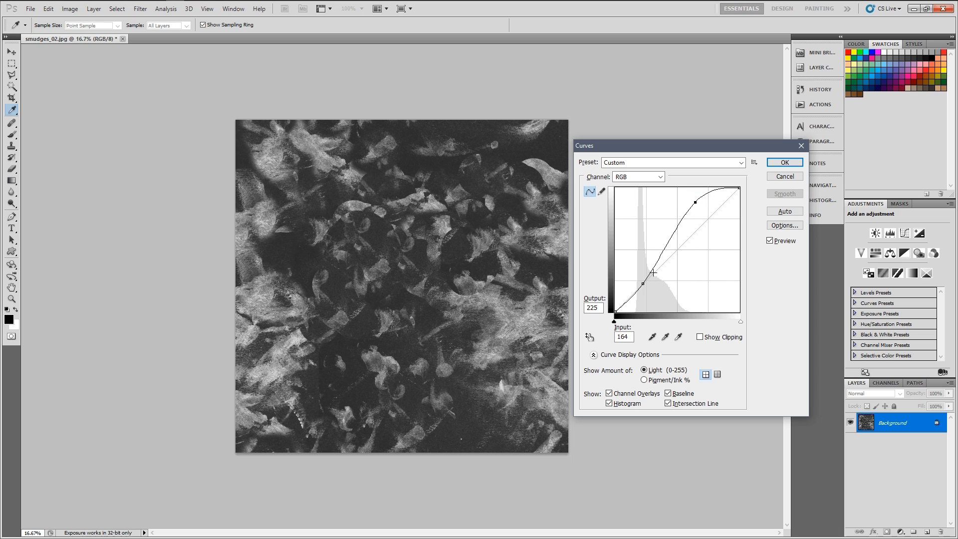
{"action": "left_click_drag", "start_coordinate": [639, 283], "coordinate": [638, 283]}
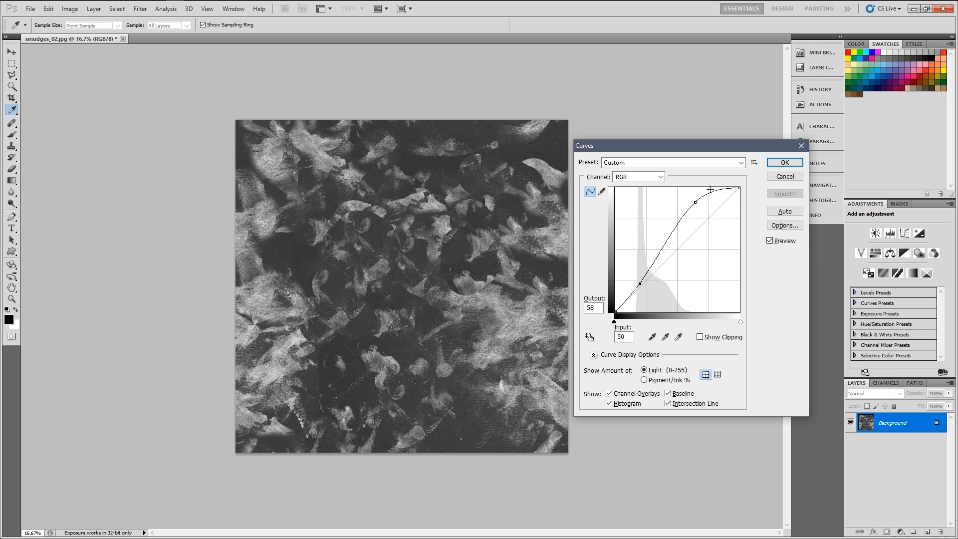
{"action": "left_click", "coordinate": [784, 164]}
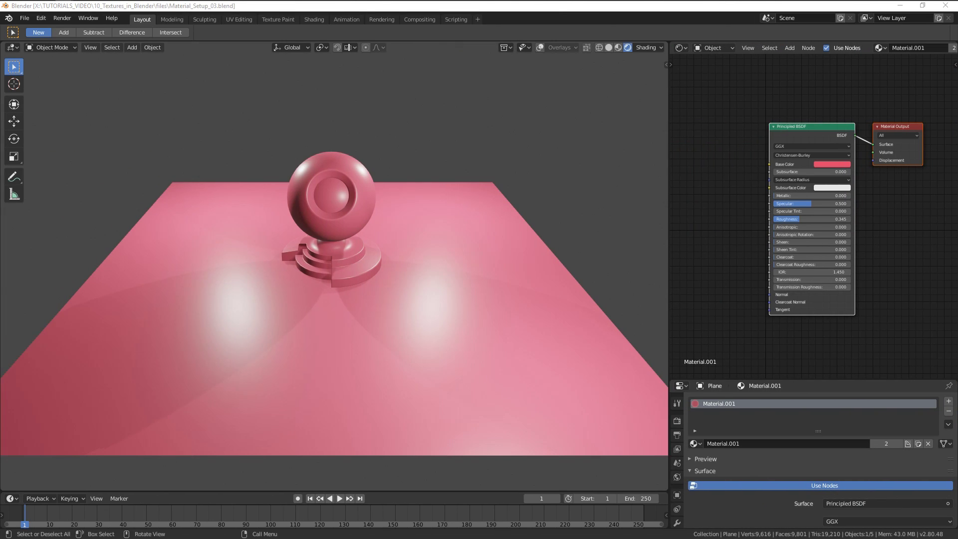
Add the smudges_02.jpg image node and connect its Color to the Principled BSDF Roughness.
{"action": "left_click_drag", "start_coordinate": [697, 142], "coordinate": [694, 145]}
{"action": "left_click", "coordinate": [740, 135]}
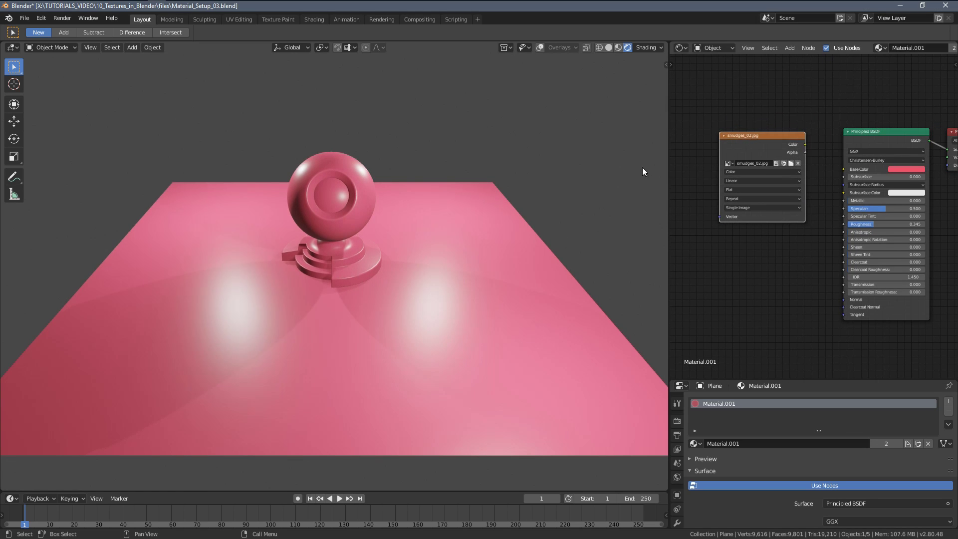
{"action": "scroll", "coordinate": [641, 171], "scroll_direction": "up", "scroll_amount": 3}
{"action": "scroll", "coordinate": [819, 200], "scroll_direction": "up", "scroll_amount": 4}
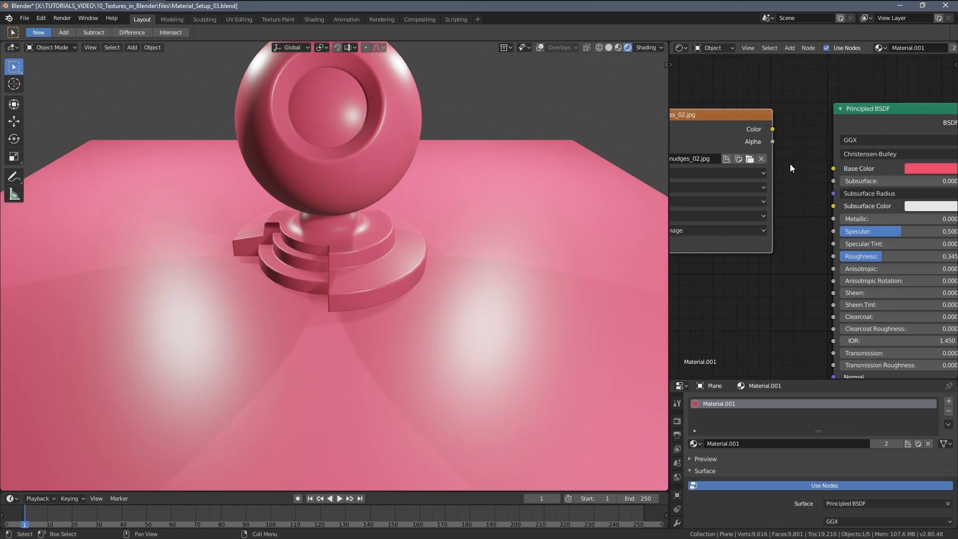
{"action": "left_click_drag", "start_coordinate": [739, 80], "coordinate": [734, 209]}
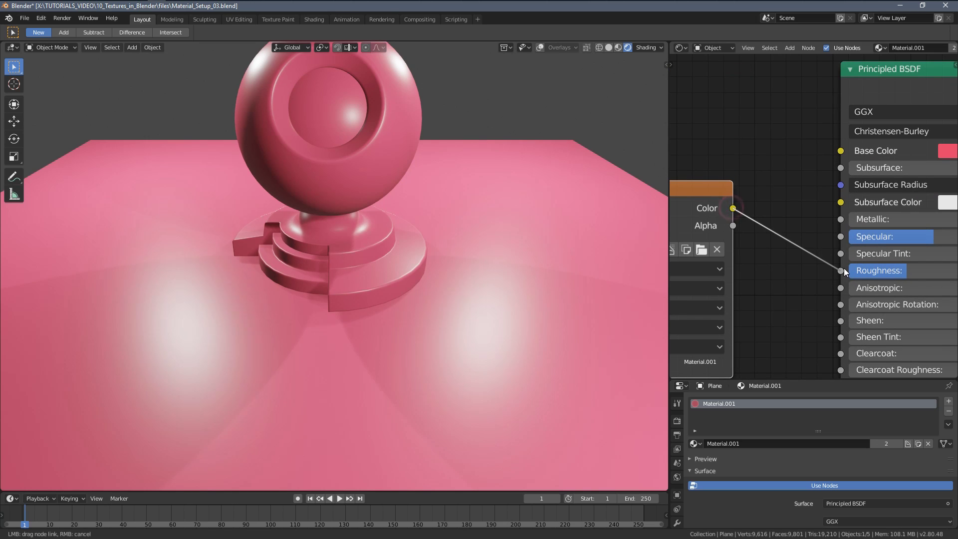
{"action": "left_click_drag", "start_coordinate": [843, 268], "coordinate": [842, 272]}
Move the smudges texture node further to the left in the node editor.
{"action": "scroll", "coordinate": [368, 222], "scroll_direction": "down", "scroll_amount": 5}
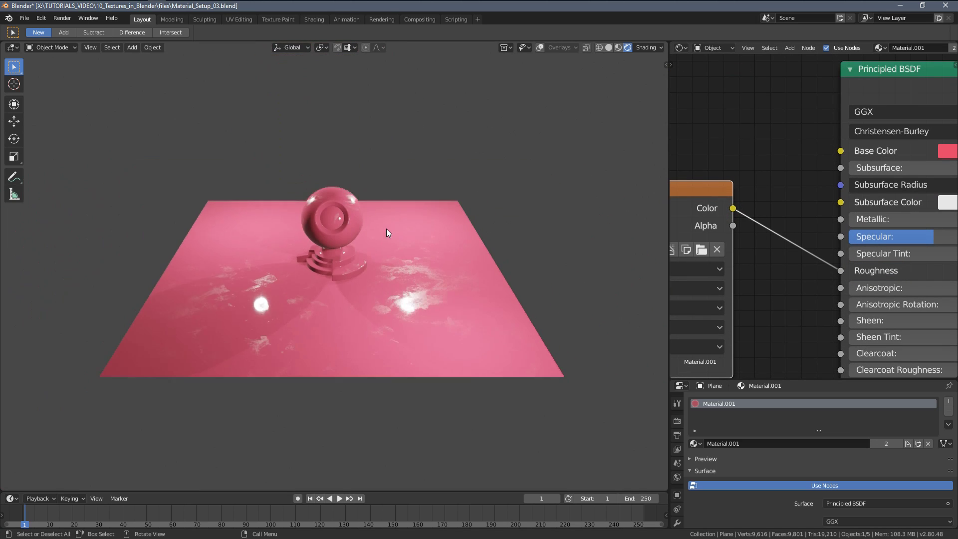
{"action": "mouse_move", "coordinate": [386, 228]}
{"action": "middle_mouse_down"}
{"action": "mouse_move", "coordinate": [394, 255]}
{"action": "mouse_move", "coordinate": [361, 250]}
{"action": "mouse_move", "coordinate": [418, 234]}
{"action": "mouse_move", "coordinate": [380, 240]}
{"action": "middle_mouse_up"}
{"action": "scroll", "coordinate": [790, 214], "scroll_direction": "down", "scroll_amount": 4}
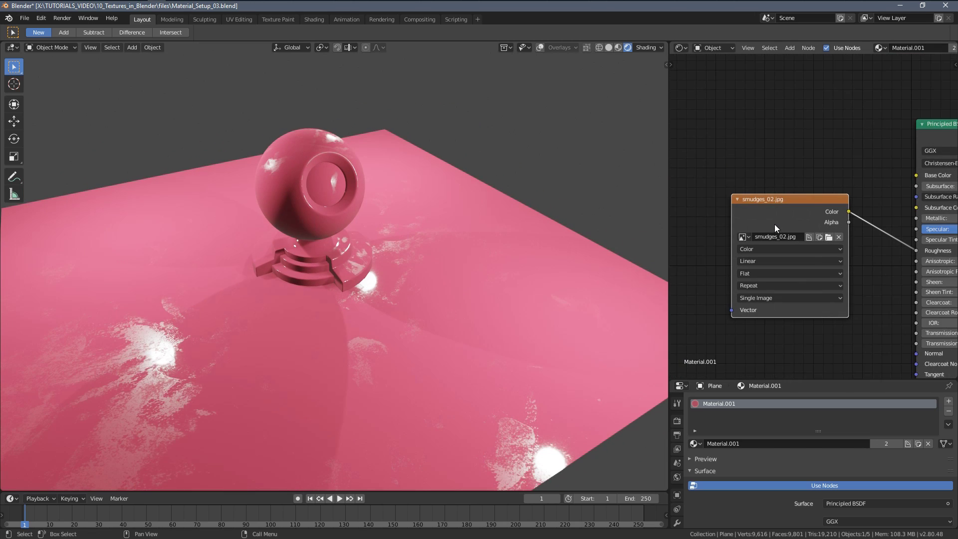
{"action": "left_click_drag", "start_coordinate": [790, 215], "coordinate": [709, 222]}
{"action": "middle_click_drag", "start_coordinate": [456, 258], "coordinate": [499, 252]}
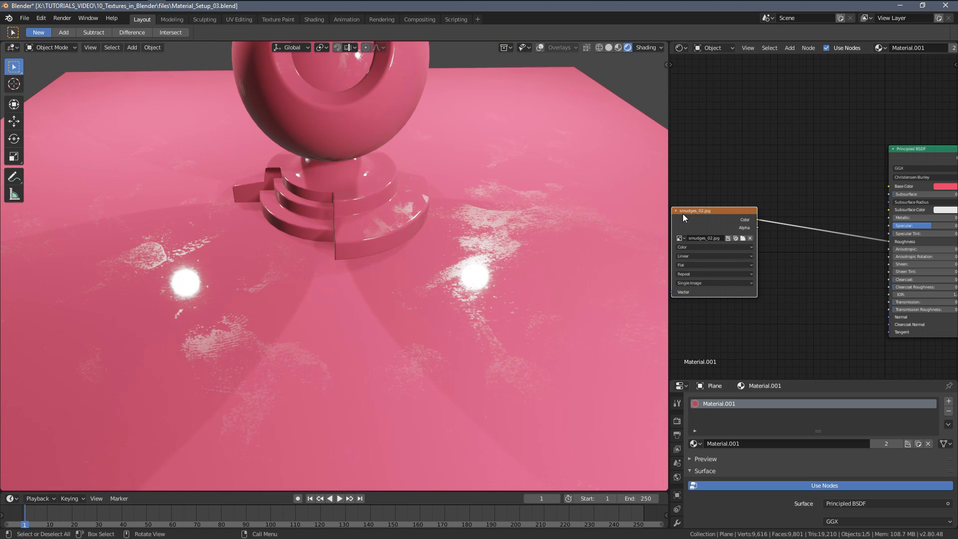
{"action": "left_click_drag", "start_coordinate": [683, 214], "coordinate": [626, 214]}
Insert a ColorRamp on the texture–Roughness link, set B-Spline, white stop near 0.277.
{"action": "middle_click_drag", "start_coordinate": [786, 258], "coordinate": [815, 237]}
{"action": "key", "text": "shift+a"}
{"action": "mouse_move", "coordinate": [815, 238]}
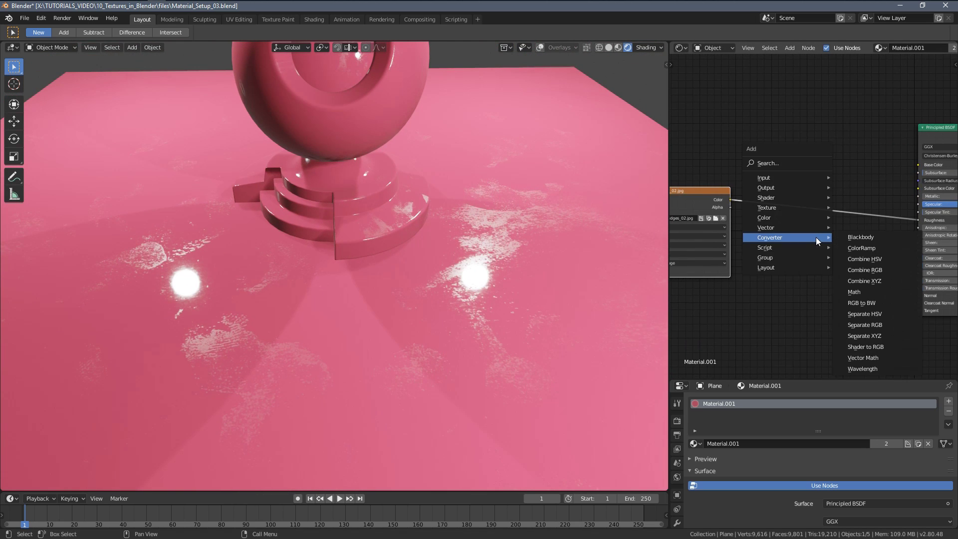
{"action": "left_click", "coordinate": [855, 249]}
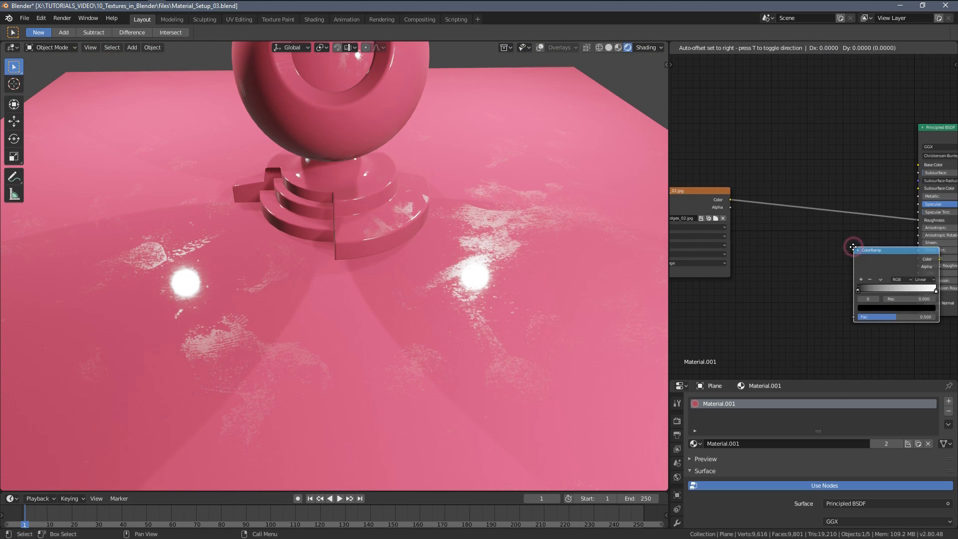
{"action": "left_click", "coordinate": [779, 176]}
{"action": "scroll", "coordinate": [798, 201], "scroll_direction": "up", "scroll_amount": 3}
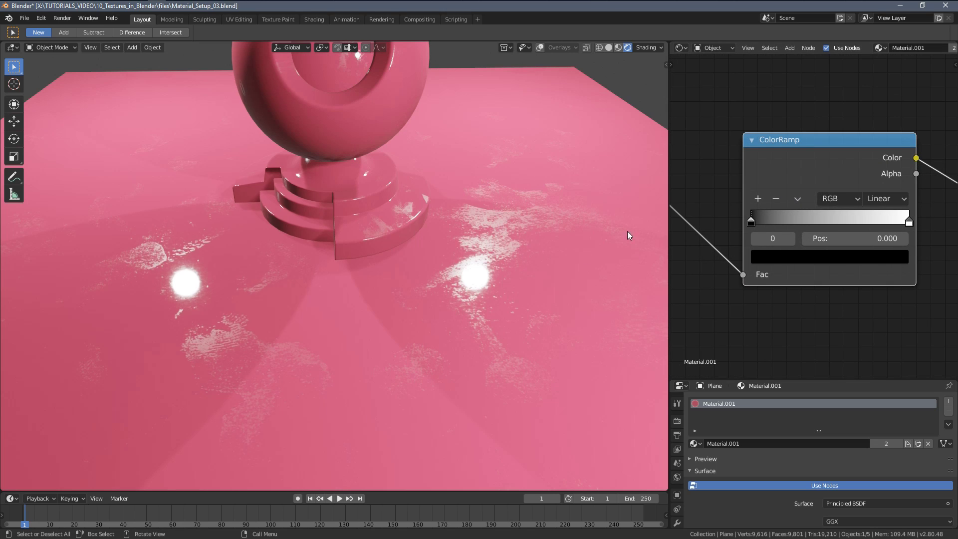
{"action": "mouse_move", "coordinate": [753, 220]}
{"action": "left_mouse_down"}
{"action": "mouse_move", "coordinate": [801, 223]}
{"action": "mouse_move", "coordinate": [769, 223]}
{"action": "left_mouse_up"}
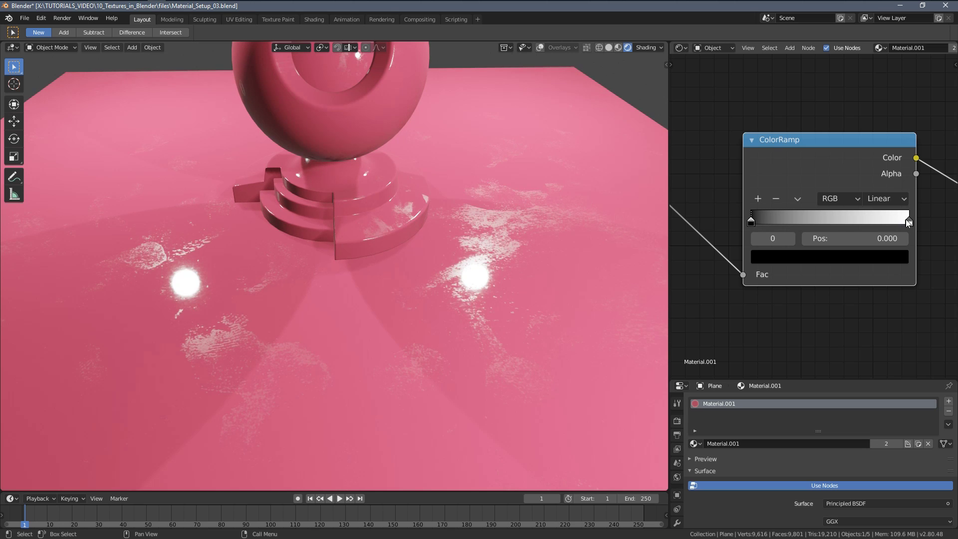
{"action": "left_click_drag", "start_coordinate": [908, 223], "coordinate": [794, 223]}
{"action": "middle_click_drag", "start_coordinate": [412, 152], "coordinate": [515, 160]}
{"action": "left_click", "coordinate": [879, 200]}
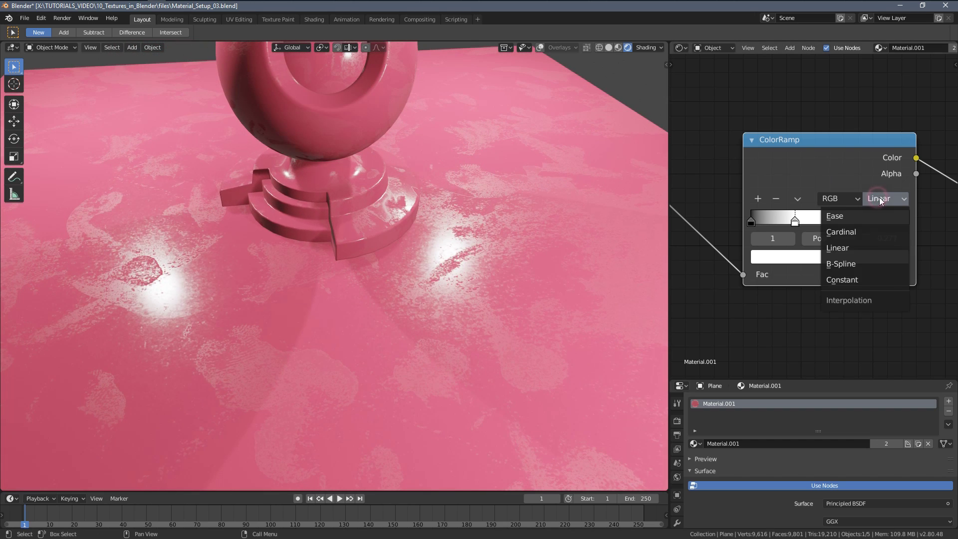
{"action": "left_click", "coordinate": [843, 263]}
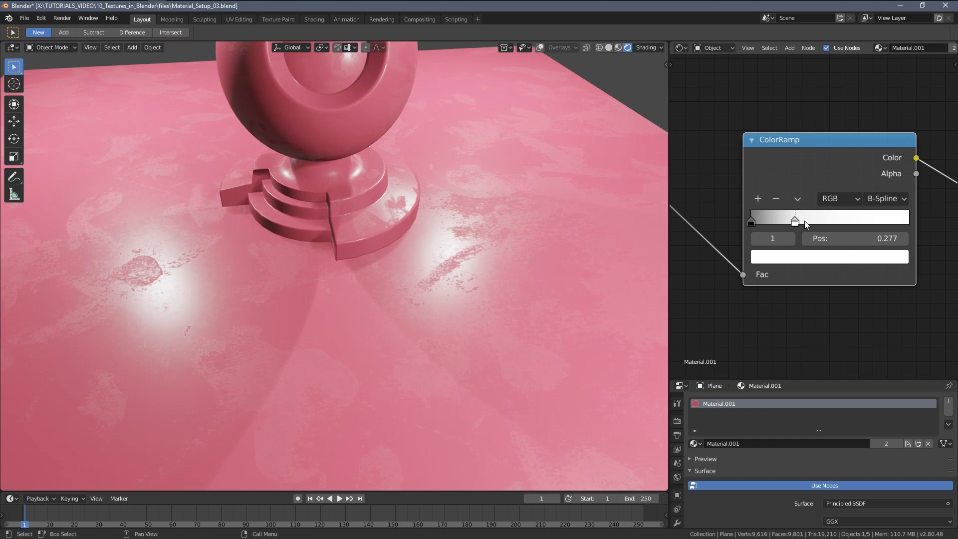
Move the ramp's white stop to about 0.42 and the black stop to 0.118.
{"action": "middle_click_drag", "start_coordinate": [542, 208], "coordinate": [363, 207]}
{"action": "middle_click_drag", "start_coordinate": [282, 281], "coordinate": [329, 244]}
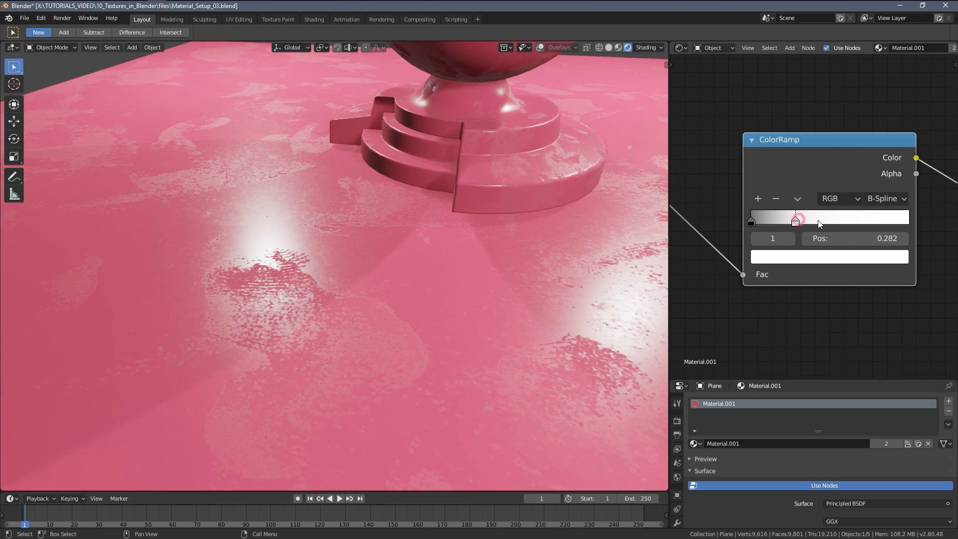
{"action": "left_click_drag", "start_coordinate": [820, 223], "coordinate": [817, 221]}
{"action": "mouse_move", "coordinate": [758, 220]}
{"action": "left_mouse_down"}
{"action": "mouse_move", "coordinate": [772, 220]}
{"action": "mouse_move", "coordinate": [600, 227]}
{"action": "left_mouse_up"}
{"action": "middle_click_drag", "start_coordinate": [600, 226], "coordinate": [752, 232]}
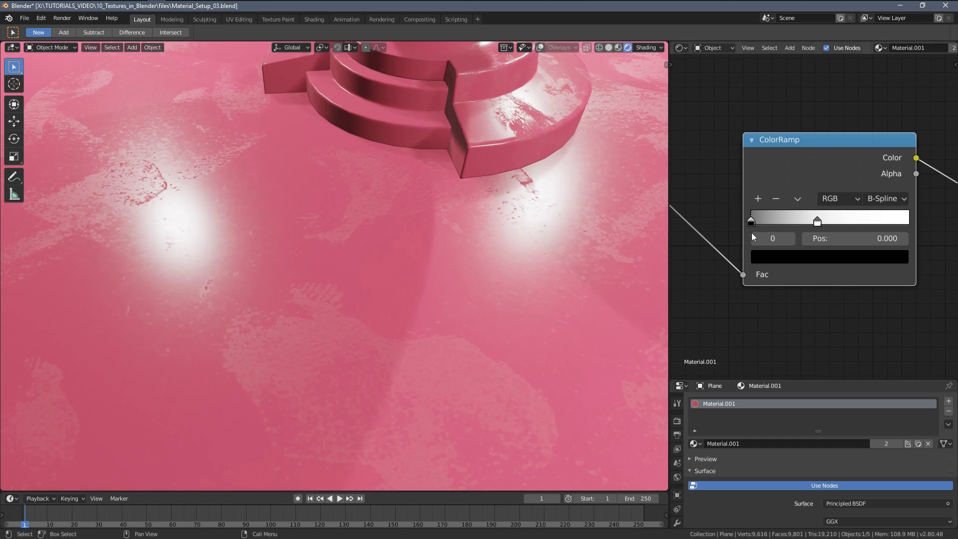
{"action": "left_click_drag", "start_coordinate": [752, 222], "coordinate": [771, 220]}
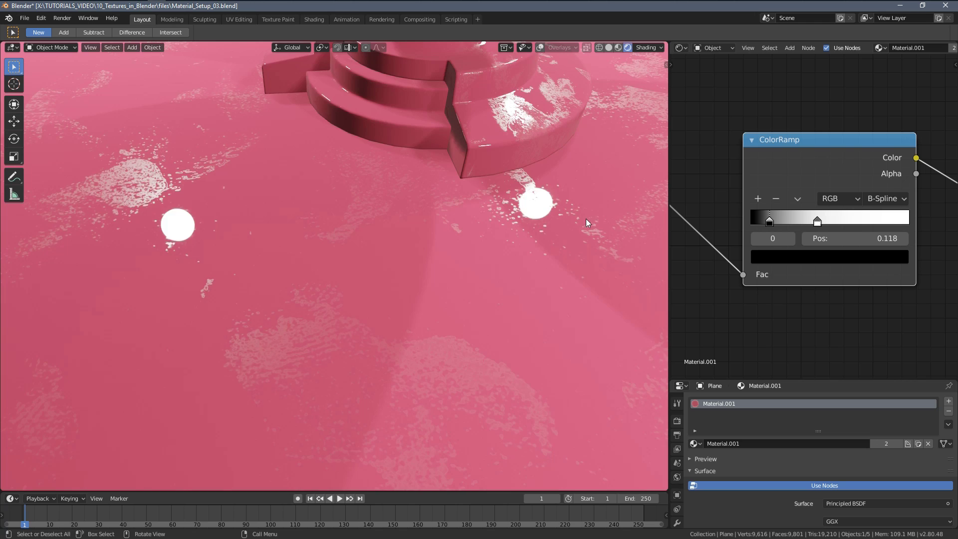
{"action": "middle_click_drag", "start_coordinate": [586, 218], "coordinate": [529, 239]}
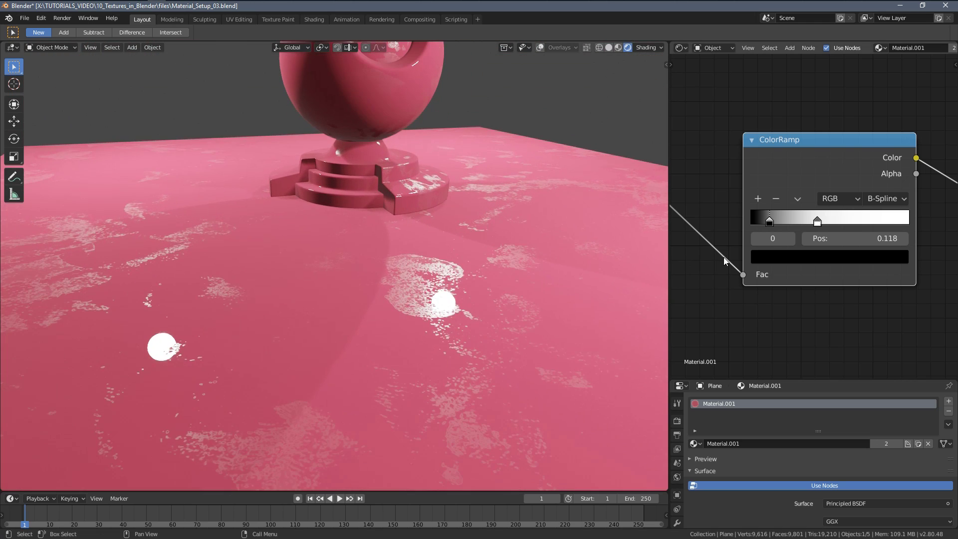
Lighten the dark stop's colour to grey and nudge it to 0.082.
{"action": "left_click", "coordinate": [770, 258]}
{"action": "mouse_move", "coordinate": [900, 154]}
{"action": "left_mouse_down"}
{"action": "mouse_move", "coordinate": [897, 98]}
{"action": "mouse_move", "coordinate": [897, 111]}
{"action": "left_mouse_up"}
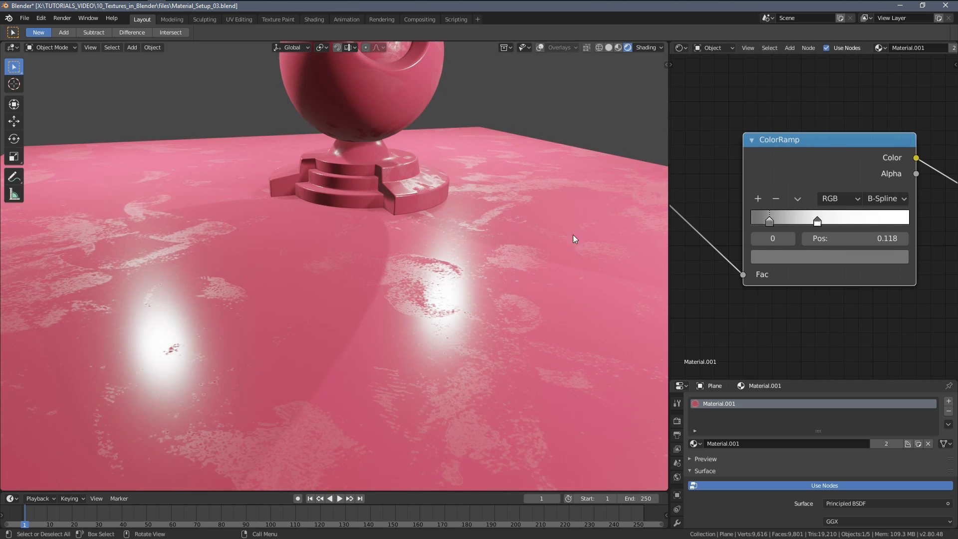
{"action": "scroll", "coordinate": [573, 235], "scroll_direction": "up", "scroll_amount": 5}
{"action": "scroll", "coordinate": [488, 241], "scroll_direction": "down", "scroll_amount": 4}
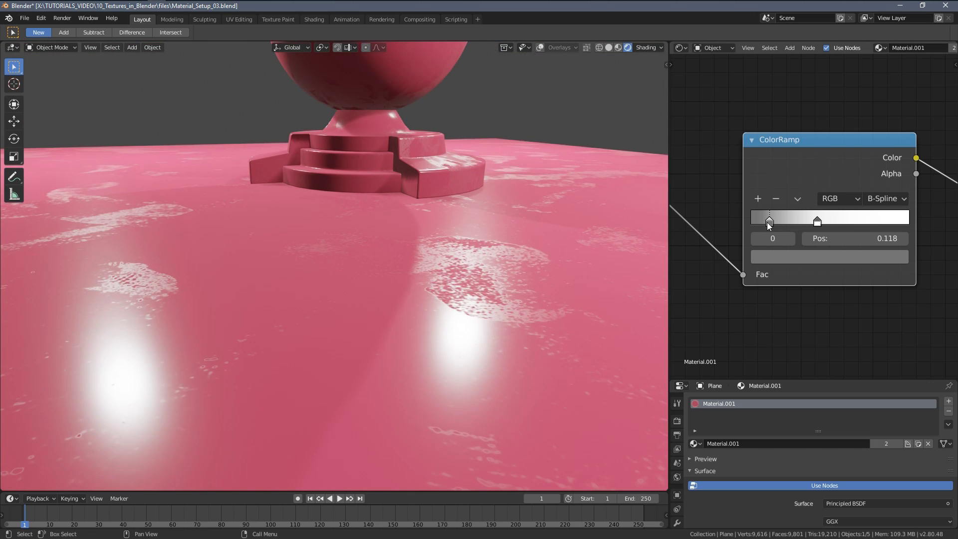
{"action": "left_click_drag", "start_coordinate": [768, 221], "coordinate": [758, 220]}
{"action": "middle_click_drag", "start_coordinate": [518, 244], "coordinate": [342, 258]}
{"action": "scroll", "coordinate": [363, 257], "scroll_direction": "up", "scroll_amount": 3}
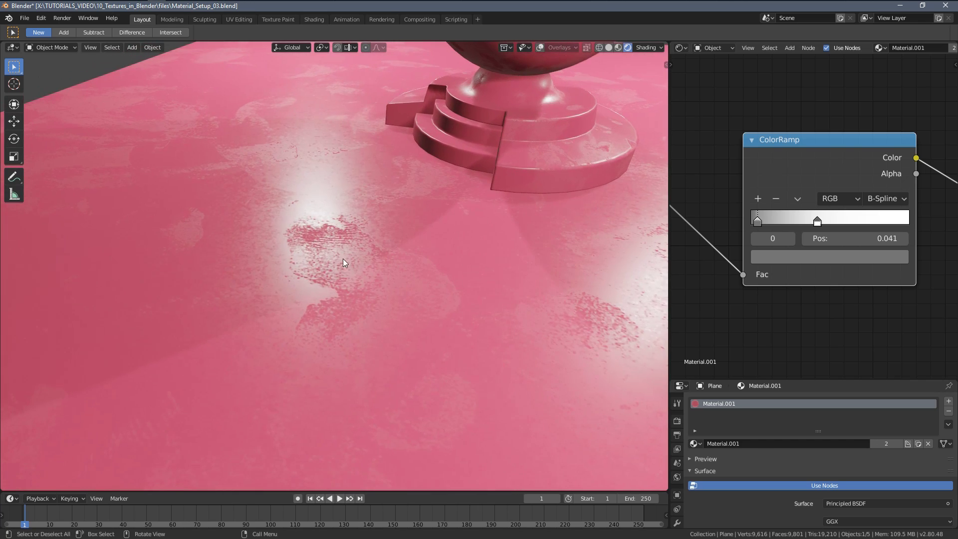
{"action": "scroll", "coordinate": [369, 246], "scroll_direction": "down", "scroll_amount": 5}
{"action": "middle_click_drag", "start_coordinate": [466, 257], "coordinate": [349, 267]}
Set the white stop to 0.823 and the dark stop to 0.123.
{"action": "left_click", "coordinate": [817, 221]}
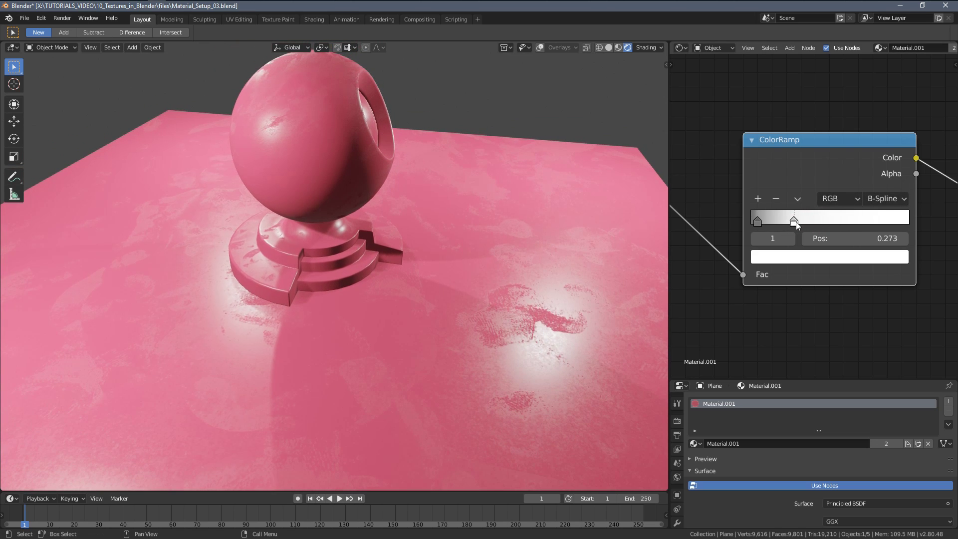
{"action": "left_click_drag", "start_coordinate": [803, 221], "coordinate": [794, 227]}
{"action": "middle_click_drag", "start_coordinate": [524, 210], "coordinate": [599, 210]}
{"action": "left_click_drag", "start_coordinate": [827, 223], "coordinate": [893, 224]}
{"action": "mouse_move", "coordinate": [761, 220]}
{"action": "left_mouse_down"}
{"action": "mouse_move", "coordinate": [776, 217]}
{"action": "mouse_move", "coordinate": [769, 224]}
{"action": "left_mouse_up"}
{"action": "scroll", "coordinate": [549, 258], "scroll_direction": "down", "scroll_amount": 5}
{"action": "middle_click_drag", "start_coordinate": [550, 258], "coordinate": [397, 216]}
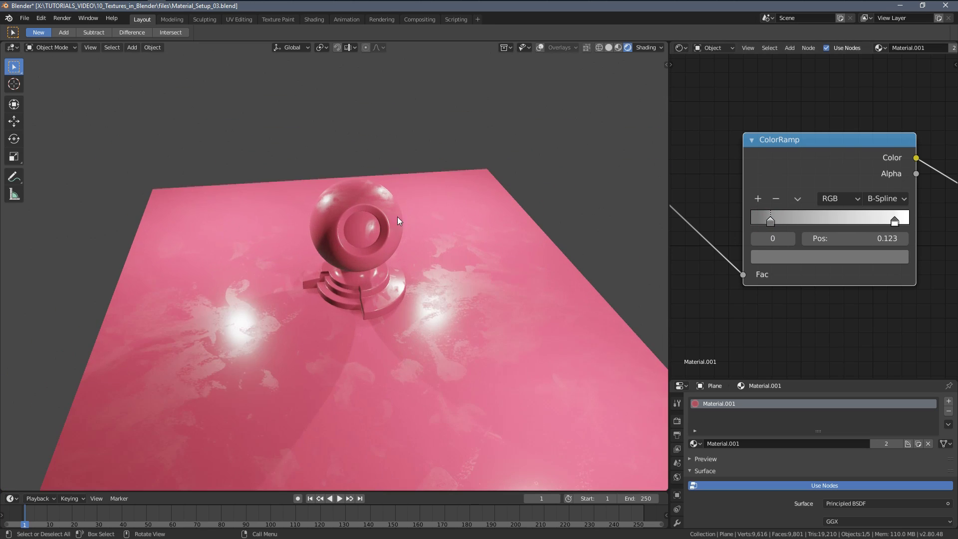
{"action": "scroll", "coordinate": [792, 227], "scroll_direction": "down", "scroll_amount": 3}
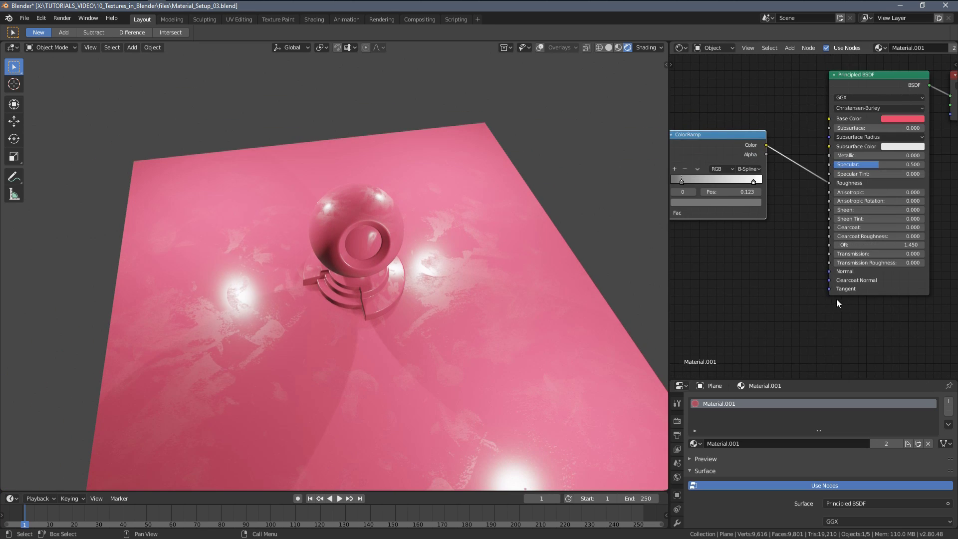
Add a Bump node and connect its Normal to the Principled BSDF Normal.
{"action": "scroll", "coordinate": [804, 265], "scroll_direction": "left", "scroll_amount": 3, "text": "ctrl"}
{"action": "scroll", "coordinate": [791, 101], "scroll_direction": "down", "scroll_amount": 2, "text": "shift"}
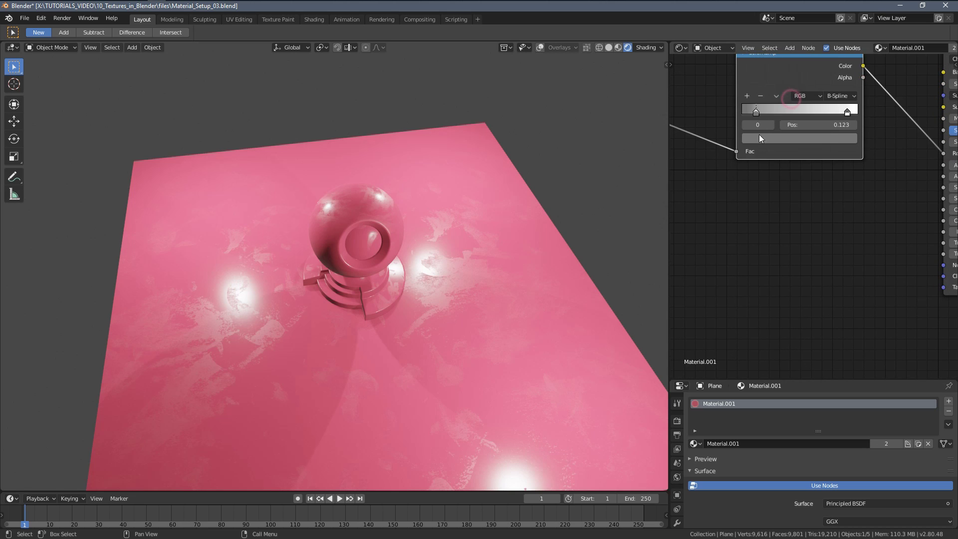
{"action": "scroll", "coordinate": [758, 133], "scroll_direction": "left", "scroll_amount": 2, "text": "ctrl"}
{"action": "key", "text": "shift+a"}
{"action": "mouse_move", "coordinate": [770, 227]}
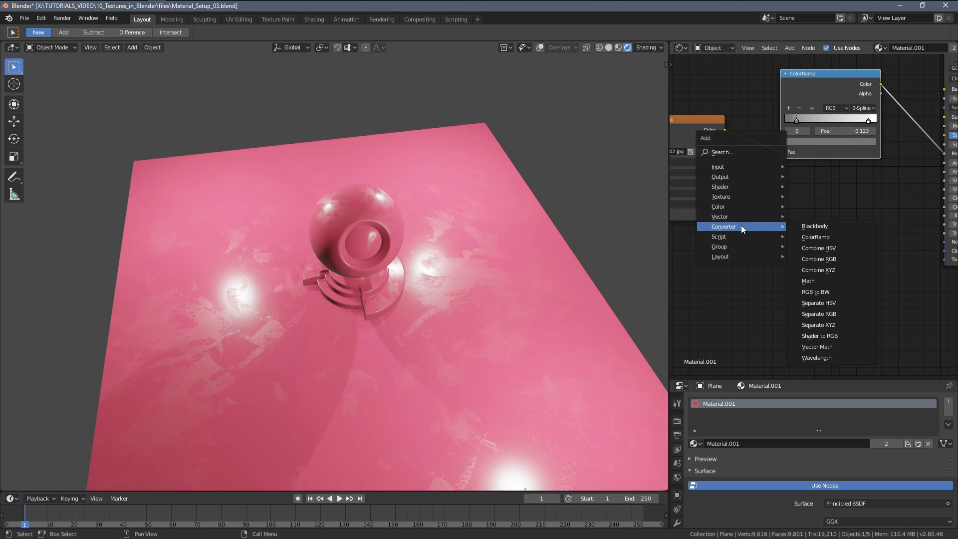
{"action": "mouse_move", "coordinate": [729, 217]}
{"action": "left_click", "coordinate": [800, 217]}
{"action": "left_click", "coordinate": [821, 224]}
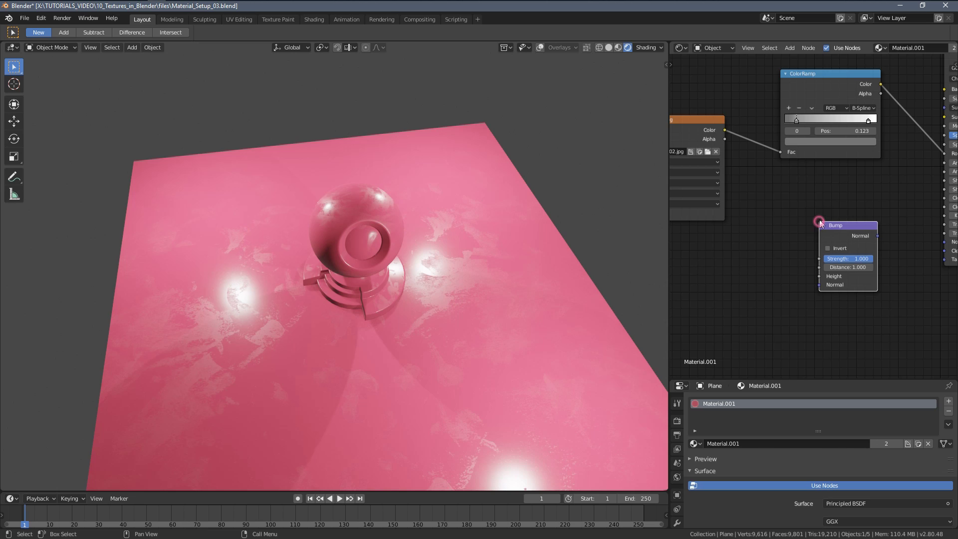
{"action": "middle_click_drag", "start_coordinate": [840, 224], "coordinate": [808, 235]}
{"action": "scroll", "coordinate": [822, 236], "scroll_direction": "up", "scroll_amount": 2}
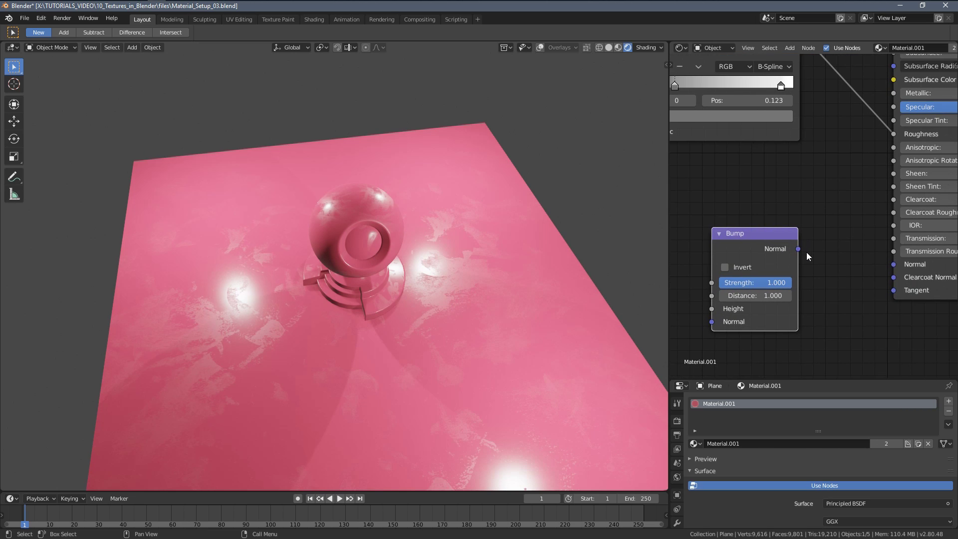
{"action": "left_click_drag", "start_coordinate": [893, 268], "coordinate": [893, 264]}
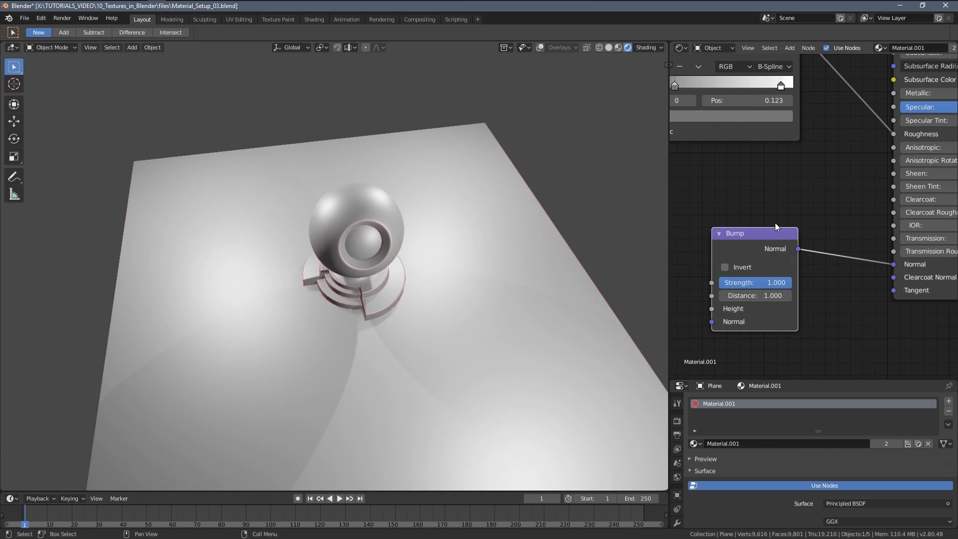
{"action": "scroll", "coordinate": [770, 214], "scroll_direction": "down", "scroll_amount": 3}
Link the ColorRamp Color output into the Bump node's Height input.
{"action": "middle_click_drag", "start_coordinate": [666, 152], "coordinate": [764, 178]}
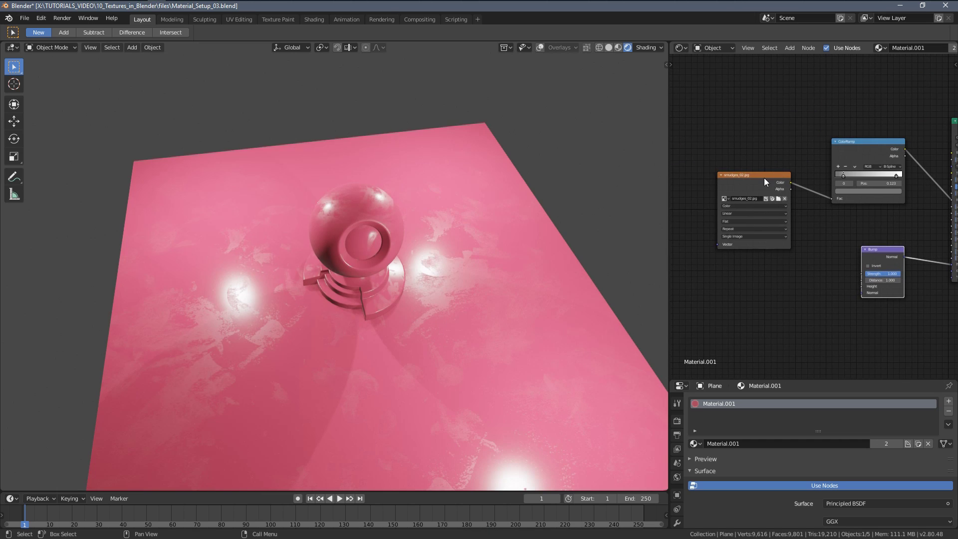
{"action": "left_click_drag", "start_coordinate": [832, 145], "coordinate": [759, 152]}
{"action": "scroll", "coordinate": [739, 103], "scroll_direction": "up", "scroll_amount": 2}
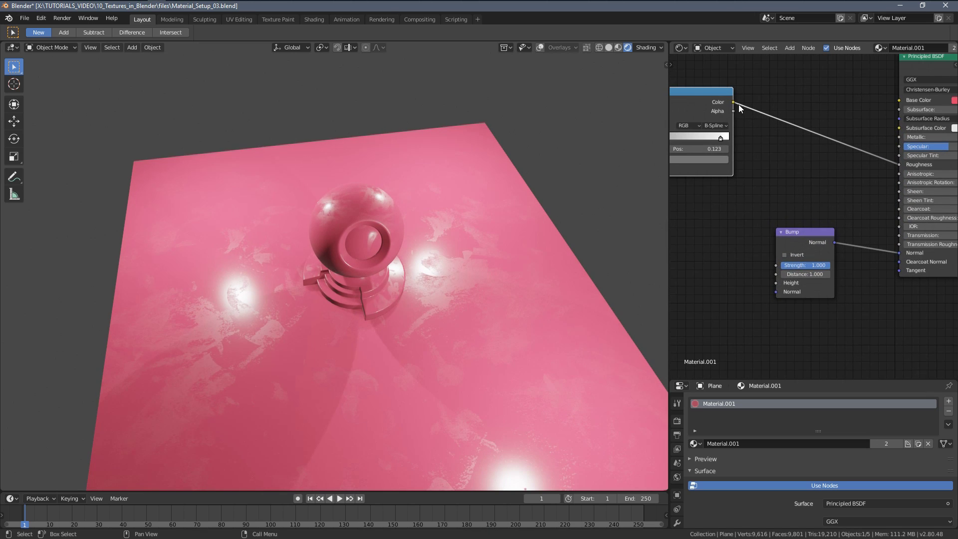
{"action": "left_click_drag", "start_coordinate": [734, 102], "coordinate": [762, 234]}
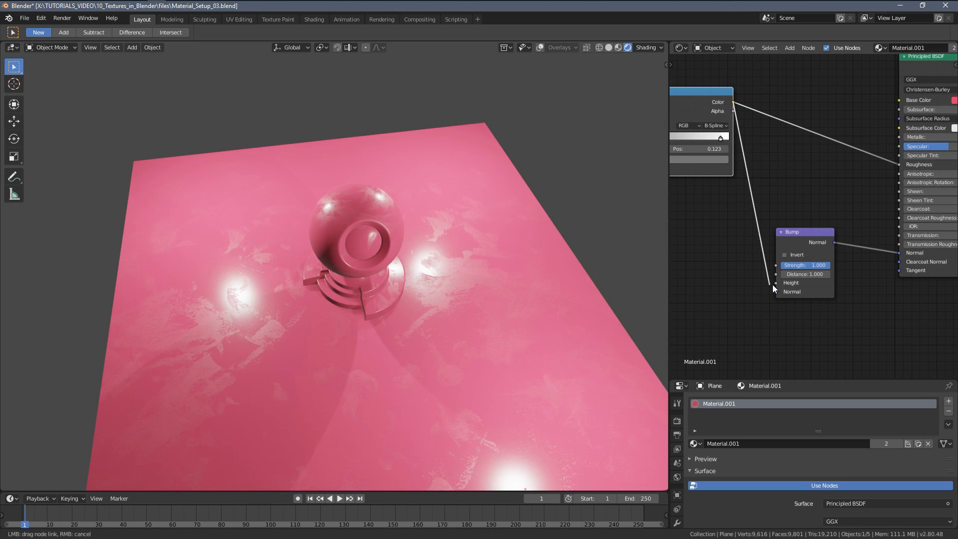
{"action": "left_click_drag", "start_coordinate": [772, 286], "coordinate": [775, 283]}
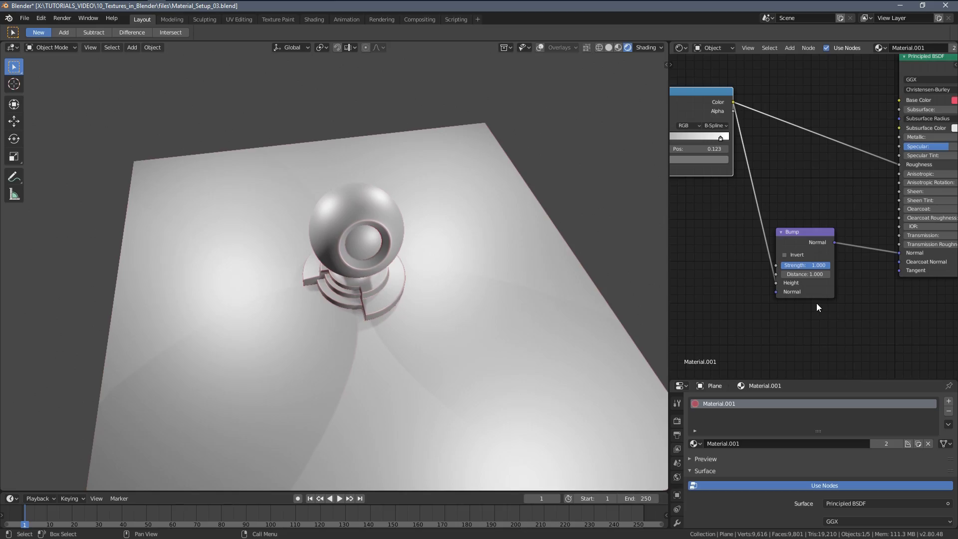
{"action": "scroll", "coordinate": [816, 303], "scroll_direction": "up", "scroll_amount": 4}
Set the Bump node's Distance to 0.010.
{"action": "middle_click_drag", "start_coordinate": [816, 215], "coordinate": [817, 207]}
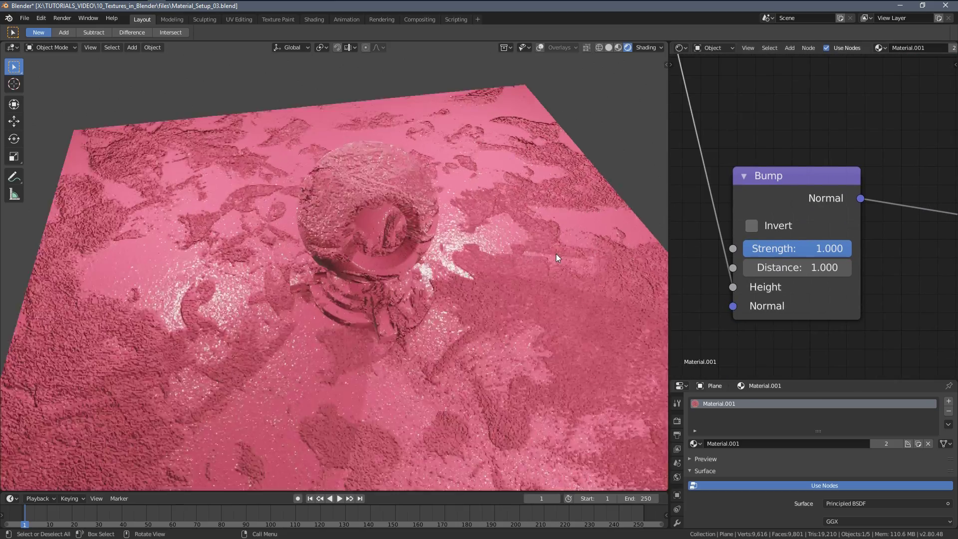
{"action": "middle_click_drag", "start_coordinate": [556, 253], "coordinate": [621, 243]}
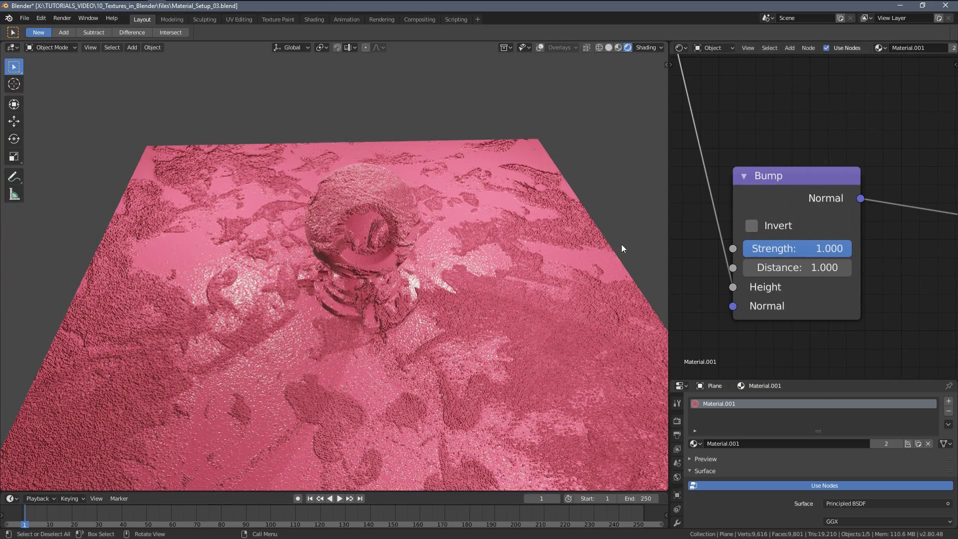
{"action": "scroll", "coordinate": [804, 249], "scroll_direction": "up", "scroll_amount": 2}
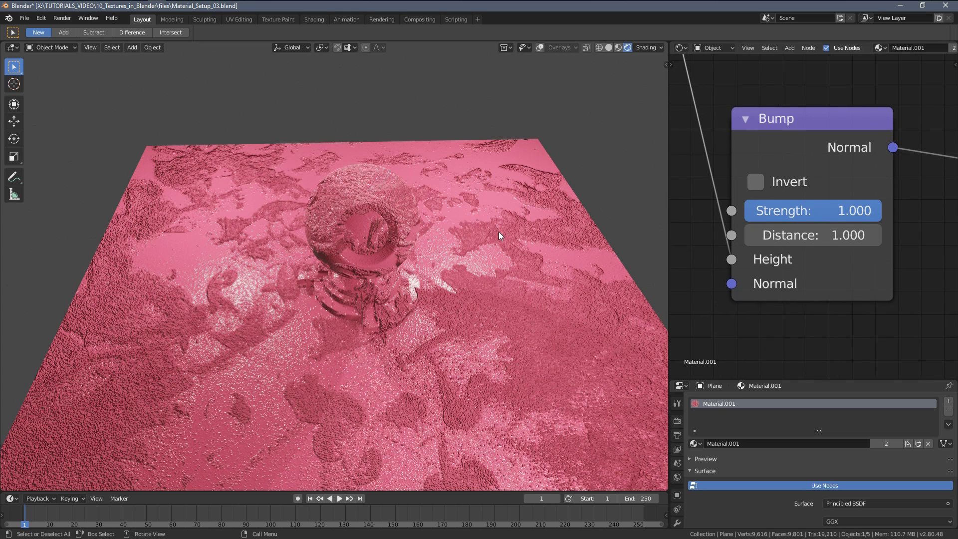
{"action": "middle_click_drag", "start_coordinate": [499, 233], "coordinate": [610, 219]}
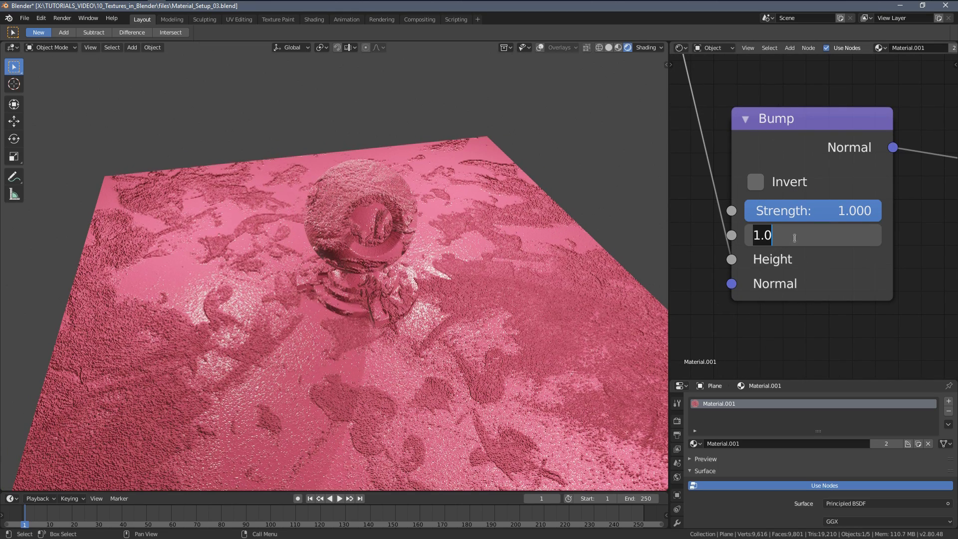
{"action": "key", "text": "Return"}
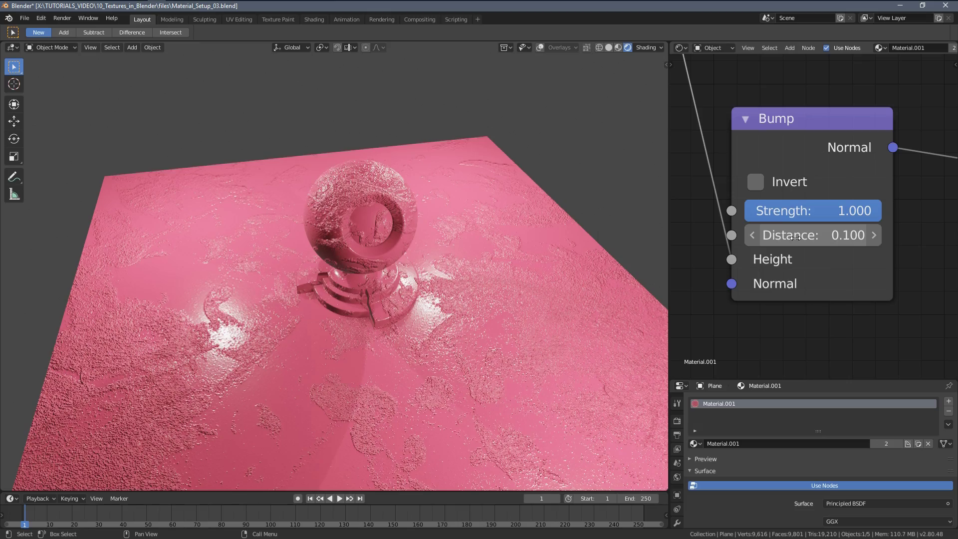
{"action": "scroll", "coordinate": [501, 287], "scroll_direction": "up", "scroll_amount": 4}
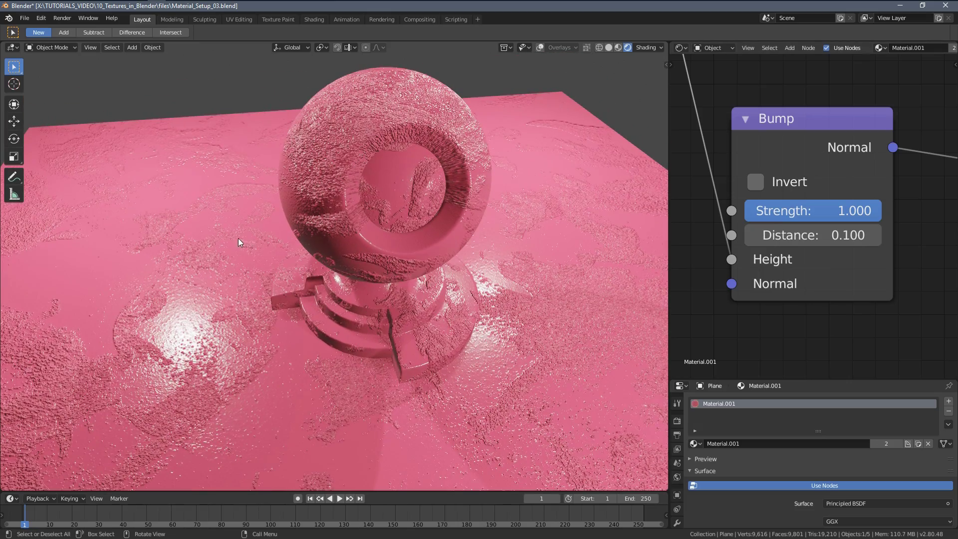
{"action": "middle_click_drag", "start_coordinate": [238, 242], "coordinate": [519, 322]}
{"action": "scroll", "coordinate": [239, 284], "scroll_direction": "down", "scroll_amount": 2}
{"action": "left_click", "coordinate": [789, 236]}
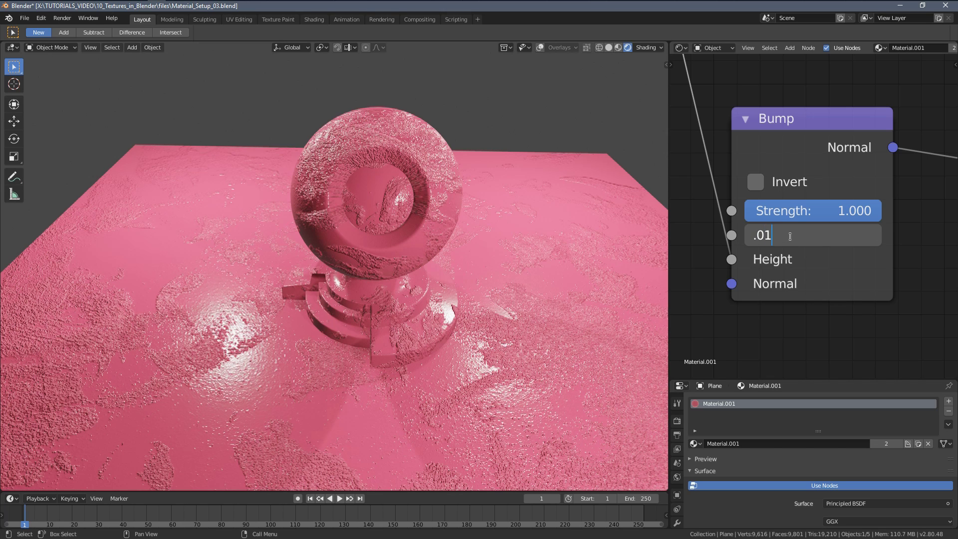
{"action": "type", "text": ".01"}
{"action": "key", "text": "Return"}
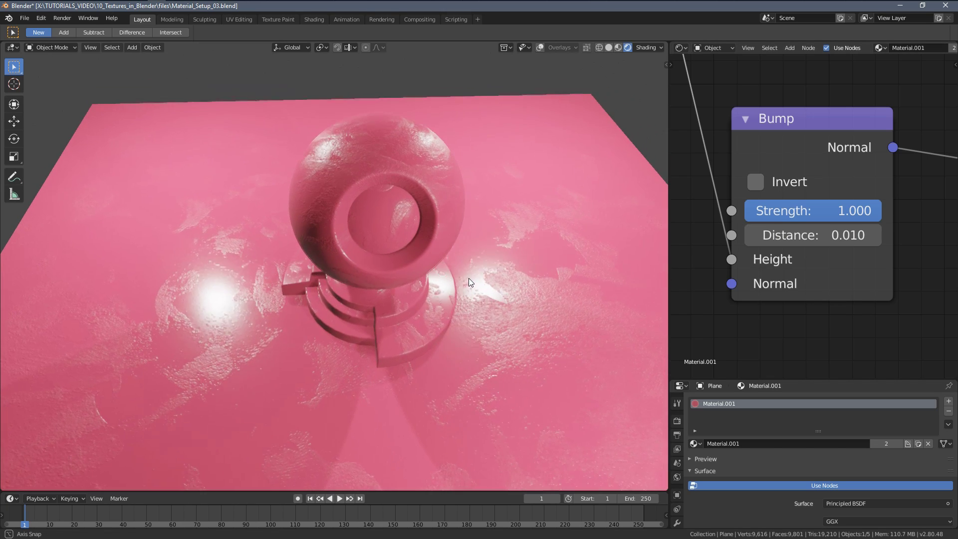
Invert the bump and lower its Strength to 0.100.
{"action": "scroll", "coordinate": [228, 292], "scroll_direction": "up", "scroll_amount": 4}
{"action": "middle_click_drag", "start_coordinate": [190, 268], "coordinate": [357, 207], "text": "shift"}
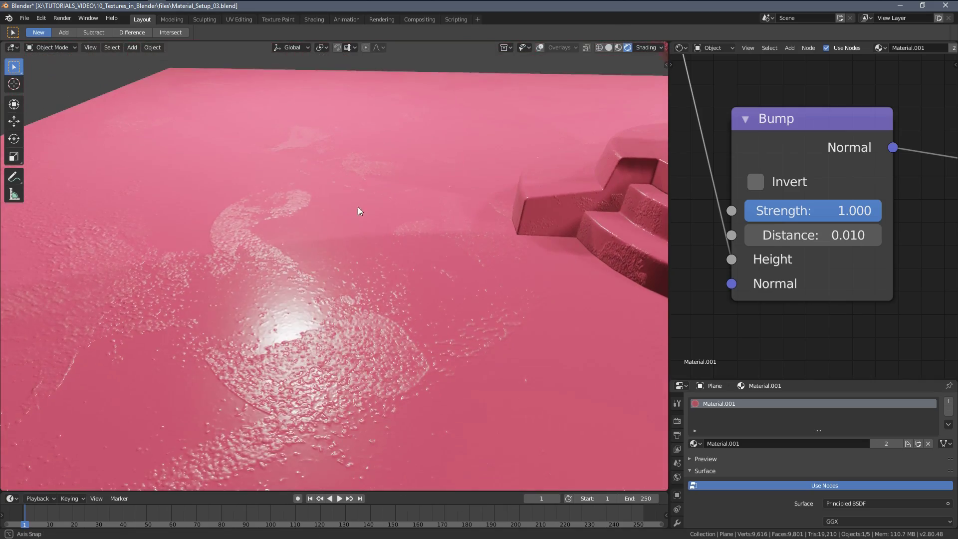
{"action": "left_click", "coordinate": [756, 182]}
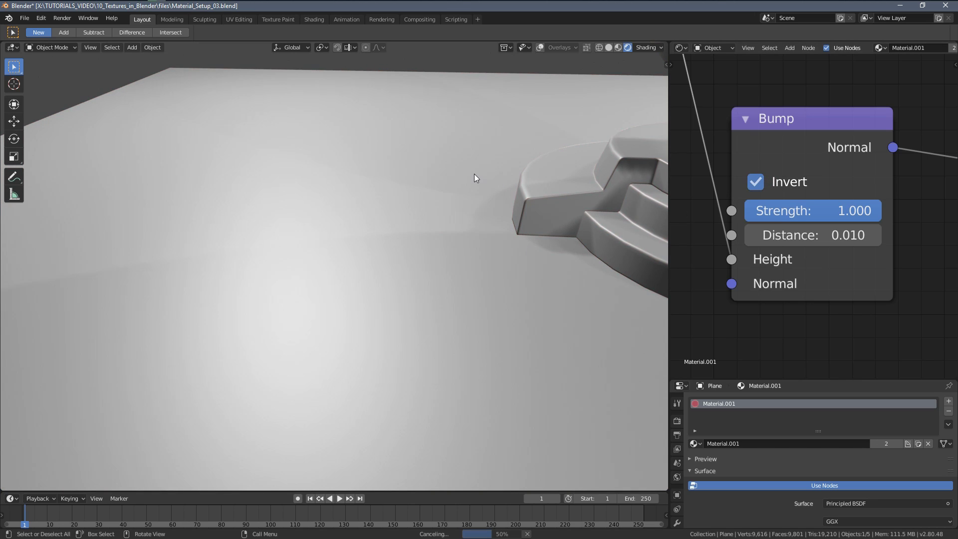
{"action": "scroll", "coordinate": [495, 210], "scroll_direction": "down", "scroll_amount": 4}
{"action": "scroll", "coordinate": [401, 213], "scroll_direction": "up", "scroll_amount": 2}
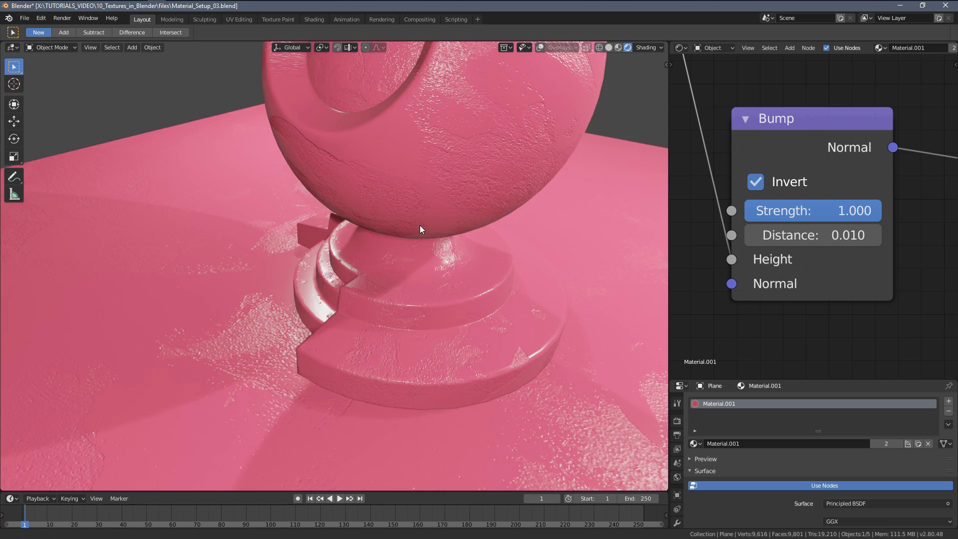
{"action": "middle_click_drag", "start_coordinate": [420, 225], "coordinate": [441, 244]}
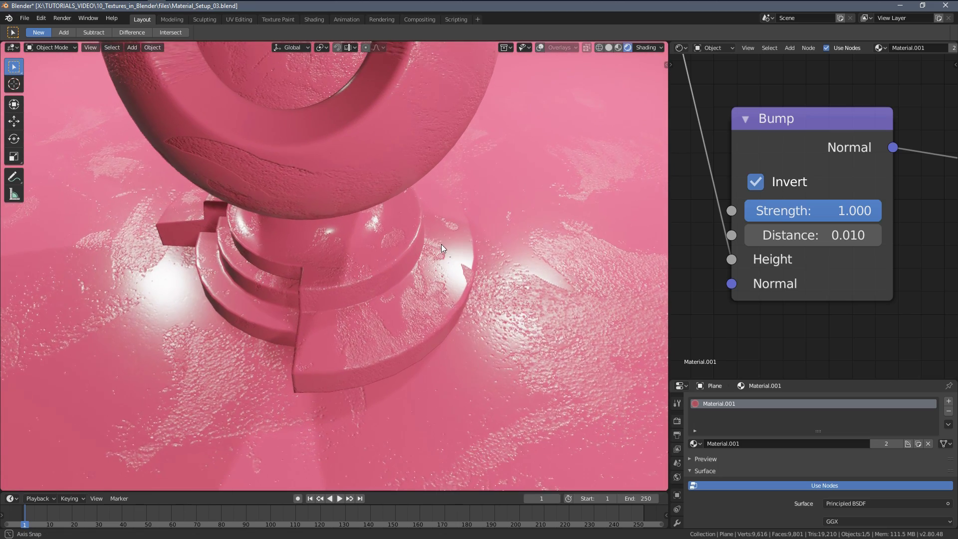
{"action": "left_click", "coordinate": [820, 216]}
{"action": "type", "text": ".1"}
{"action": "key", "text": "Return"}
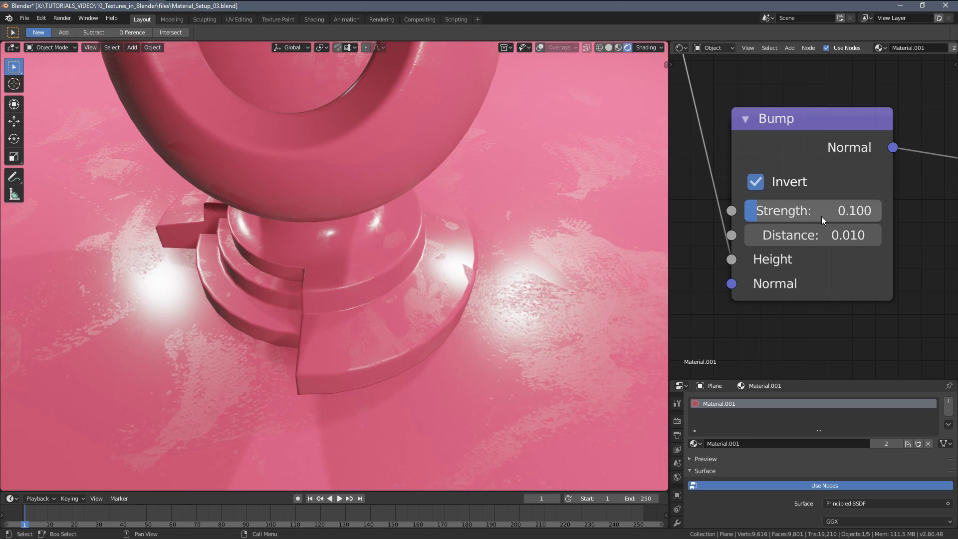
{"action": "scroll", "coordinate": [567, 266], "scroll_direction": "up", "scroll_amount": 5}
{"action": "scroll", "coordinate": [547, 282], "scroll_direction": "down", "scroll_amount": 2}
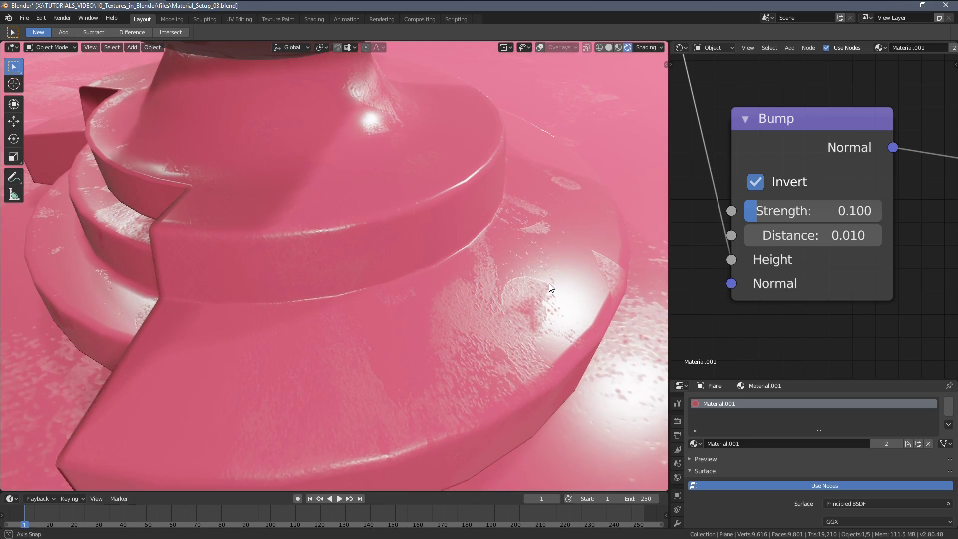
{"action": "scroll", "coordinate": [460, 276], "scroll_direction": "up", "scroll_amount": 4}
{"action": "scroll", "coordinate": [451, 288], "scroll_direction": "down", "scroll_amount": 4}
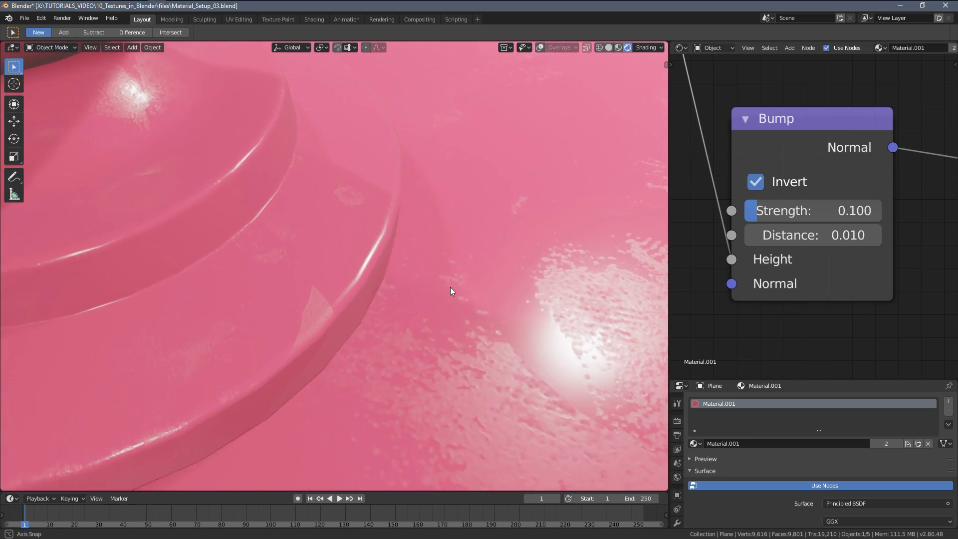
{"action": "mouse_move", "coordinate": [456, 293]}
{"action": "middle_mouse_down"}
{"action": "mouse_move", "coordinate": [391, 298]}
{"action": "mouse_move", "coordinate": [445, 308]}
{"action": "middle_mouse_up"}
{"action": "scroll", "coordinate": [445, 308], "scroll_direction": "down", "scroll_amount": 6}
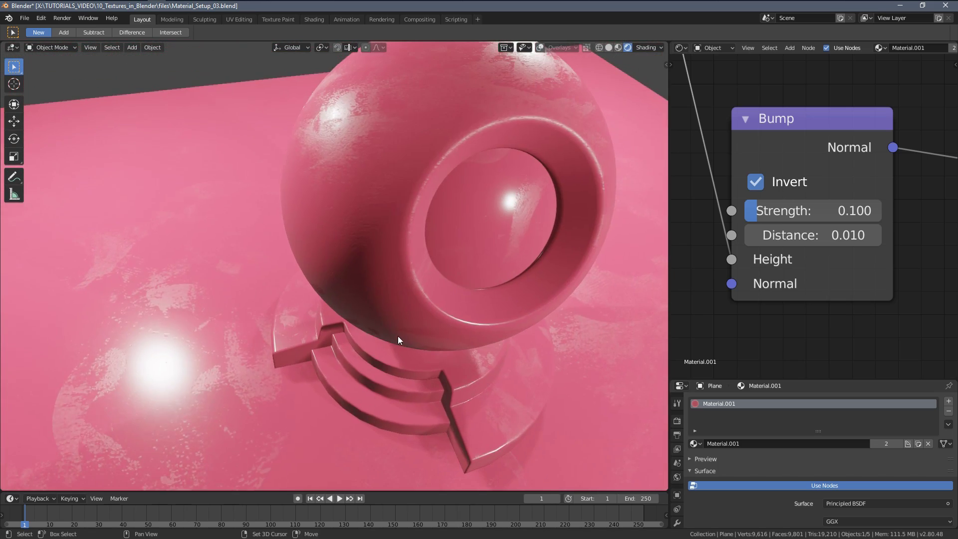
{"action": "scroll", "coordinate": [804, 159], "scroll_direction": "down", "scroll_amount": 3}
Move the ColorRamp node left to make room before the Principled BSDF.
{"action": "middle_click_drag", "start_coordinate": [804, 158], "coordinate": [754, 206]}
{"action": "scroll", "coordinate": [754, 206], "scroll_direction": "up", "scroll_amount": 2}
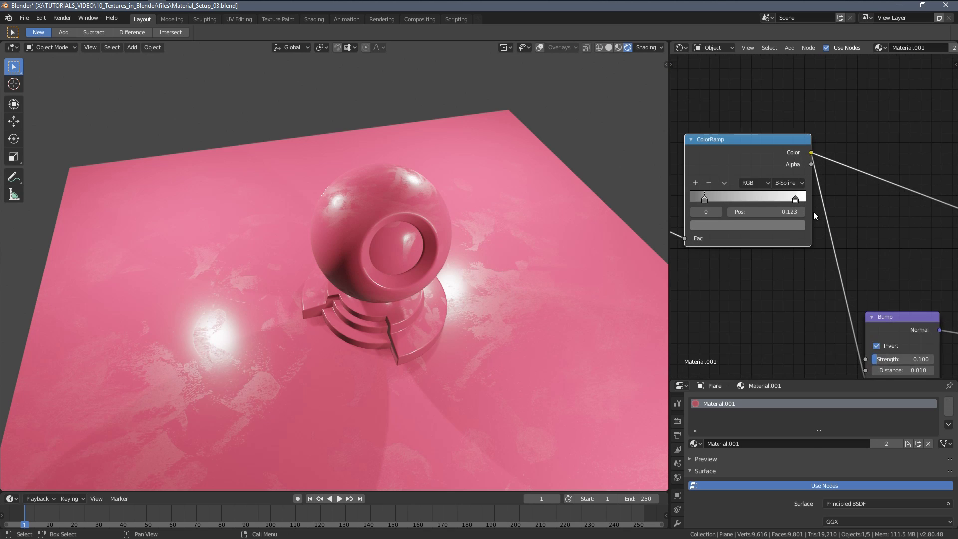
{"action": "left_click_drag", "start_coordinate": [777, 192], "coordinate": [771, 207]}
{"action": "scroll", "coordinate": [771, 207], "scroll_direction": "down", "scroll_amount": 2}
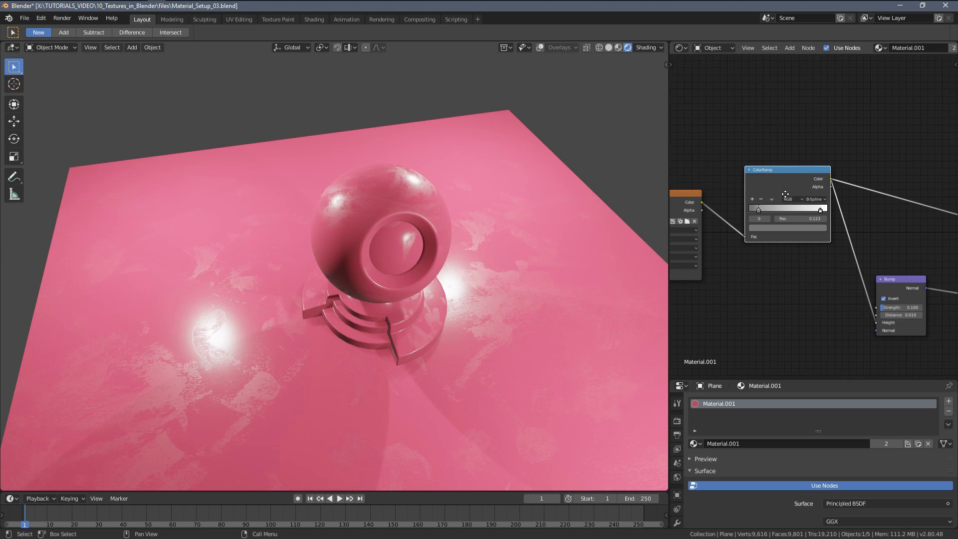
{"action": "middle_click_drag", "start_coordinate": [771, 207], "coordinate": [813, 202]}
{"action": "left_click_drag", "start_coordinate": [784, 177], "coordinate": [713, 185]}
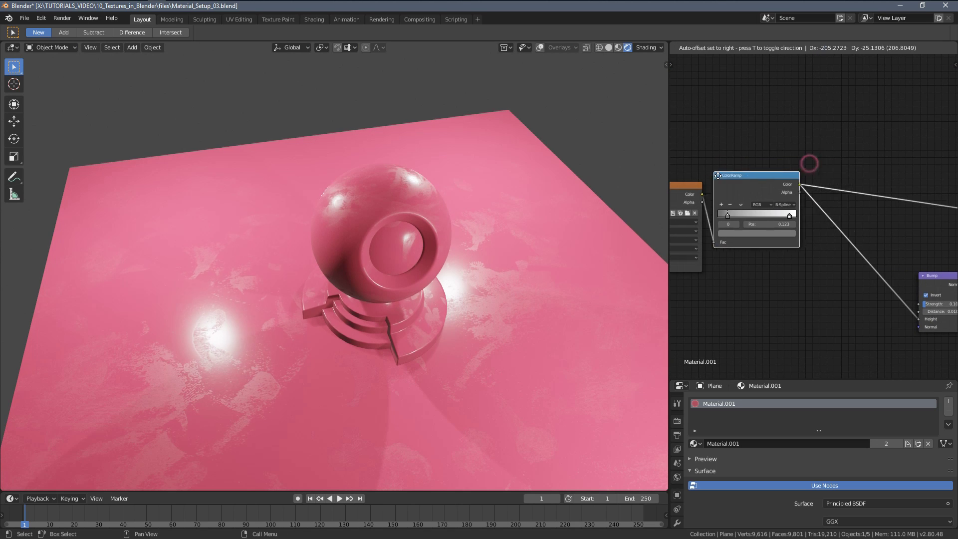
{"action": "middle_click_drag", "start_coordinate": [802, 171], "coordinate": [747, 151]}
Insert an RGB Curves node on the ColorRamp–Roughness link.
{"action": "key", "text": "shift+a"}
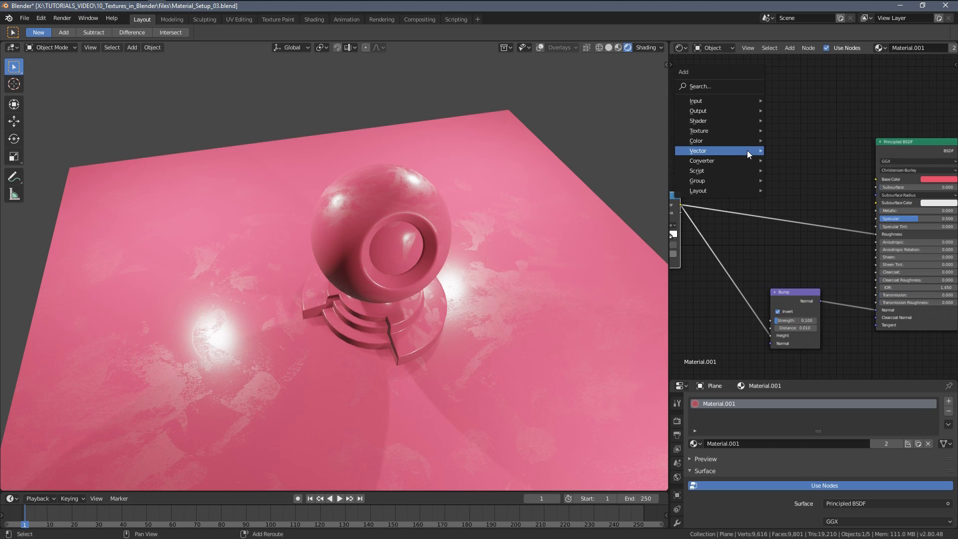
{"action": "mouse_move", "coordinate": [733, 139]}
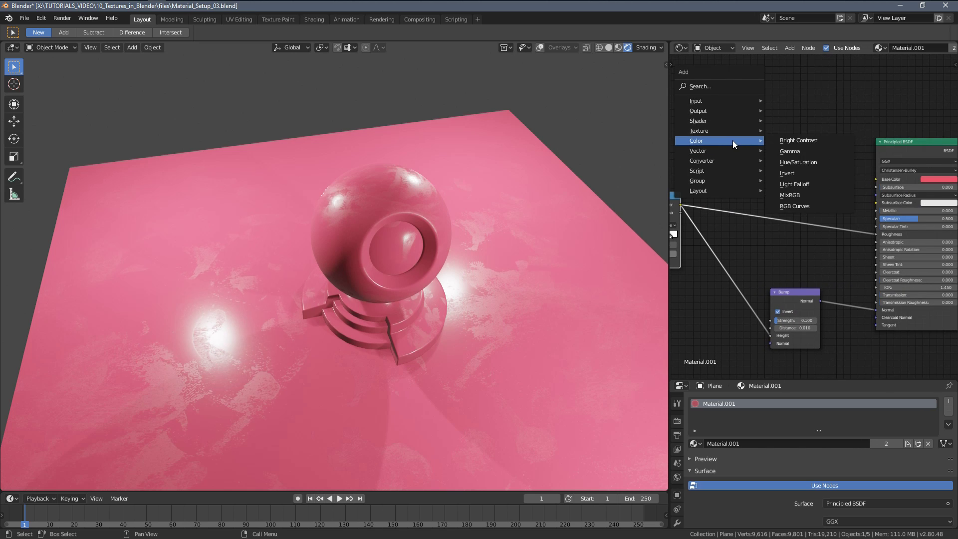
{"action": "left_click", "coordinate": [798, 205]}
{"action": "left_click", "coordinate": [757, 152]}
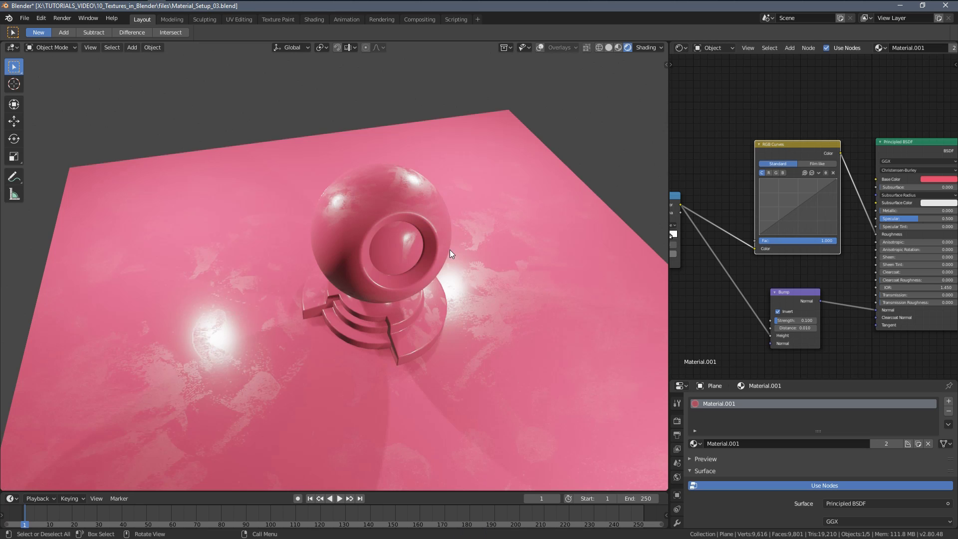
{"action": "middle_click_drag", "start_coordinate": [450, 249], "coordinate": [359, 298]}
{"action": "scroll", "coordinate": [198, 371], "scroll_direction": "up", "scroll_amount": 2}
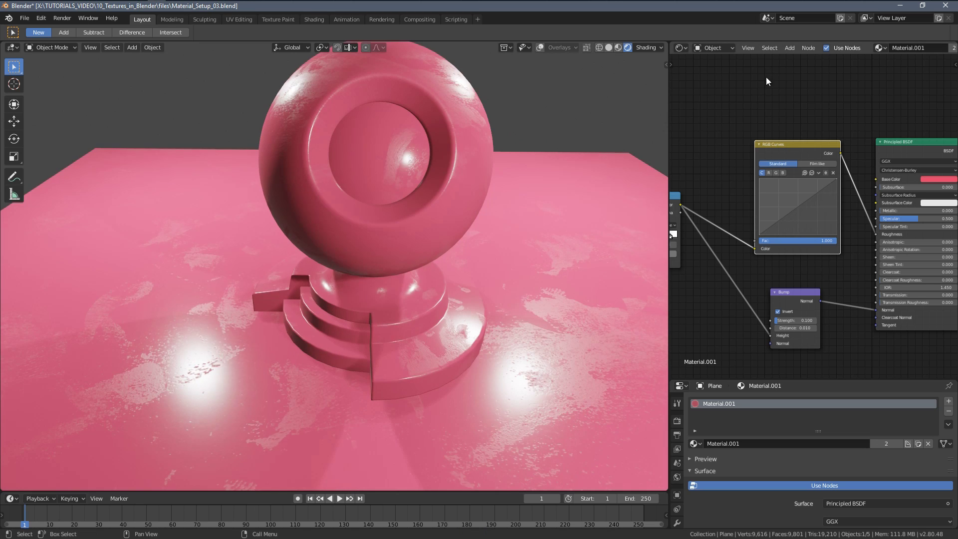
{"action": "scroll", "coordinate": [758, 194], "scroll_direction": "left", "scroll_amount": 3, "text": "ctrl"}
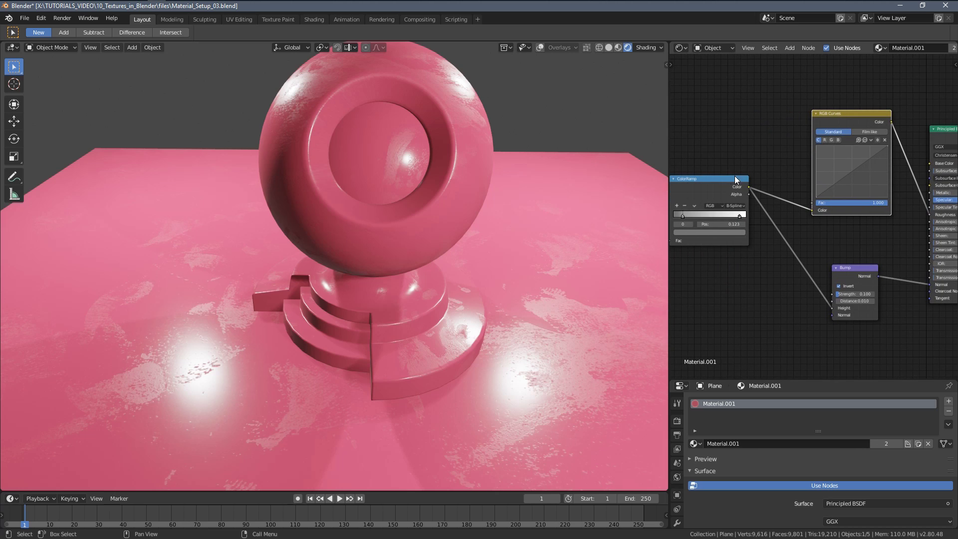
{"action": "mouse_move", "coordinate": [712, 181]}
{"action": "left_mouse_down"}
{"action": "mouse_move", "coordinate": [735, 168]}
{"action": "mouse_move", "coordinate": [742, 174]}
{"action": "mouse_move", "coordinate": [729, 185]}
{"action": "left_mouse_up"}
{"action": "scroll", "coordinate": [833, 181], "scroll_direction": "up", "scroll_amount": 4}
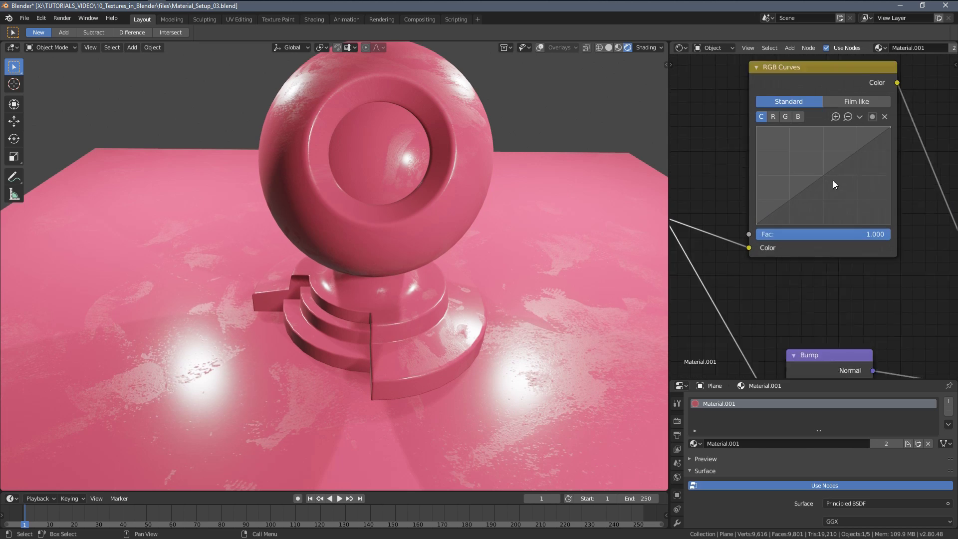
Add a curve point and bow it upward to about X 0.368, Y 0.6125.
{"action": "left_click_drag", "start_coordinate": [828, 171], "coordinate": [803, 157]}
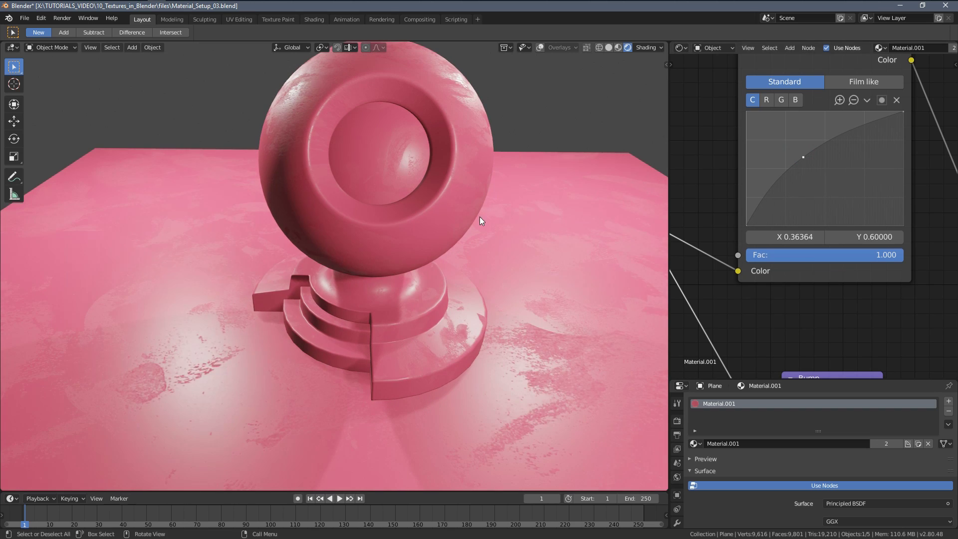
{"action": "middle_click_drag", "start_coordinate": [480, 216], "coordinate": [527, 243]}
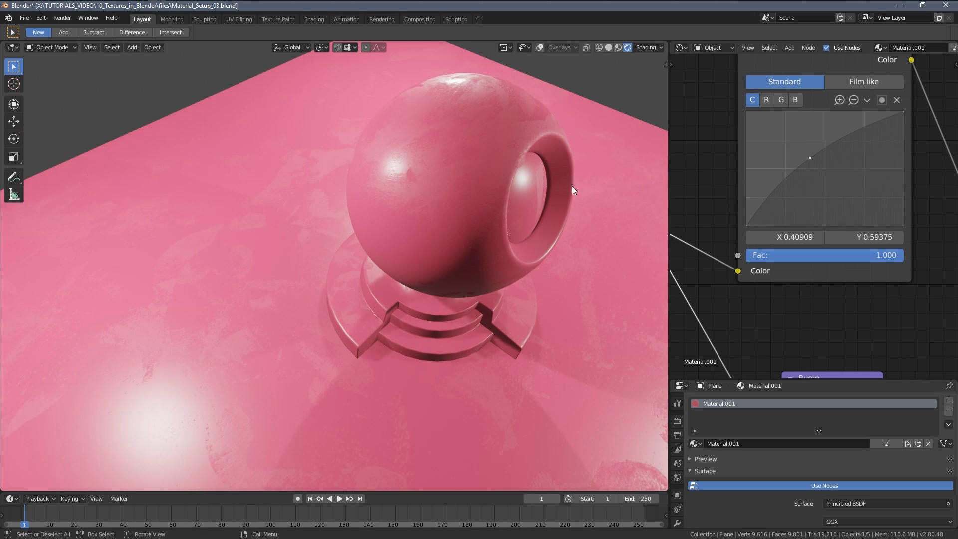
{"action": "middle_click_drag", "start_coordinate": [572, 185], "coordinate": [559, 159]}
{"action": "left_click_drag", "start_coordinate": [813, 158], "coordinate": [847, 183]}
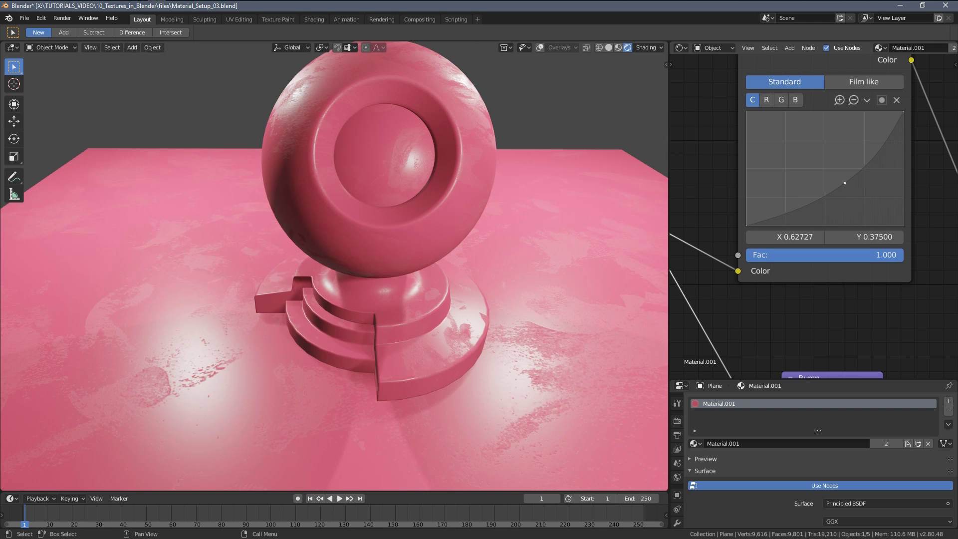
{"action": "middle_click_drag", "start_coordinate": [651, 236], "coordinate": [579, 229]}
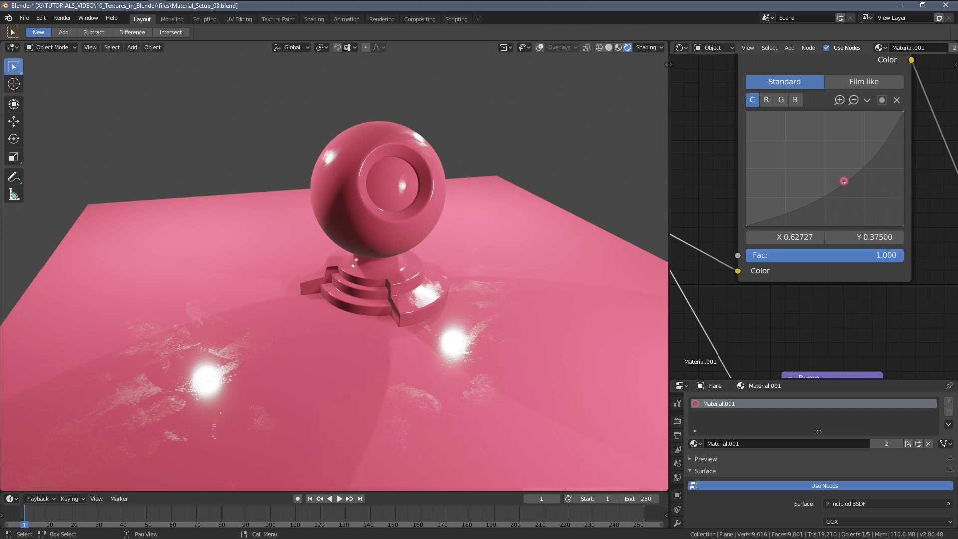
{"action": "left_click_drag", "start_coordinate": [829, 174], "coordinate": [817, 166]}
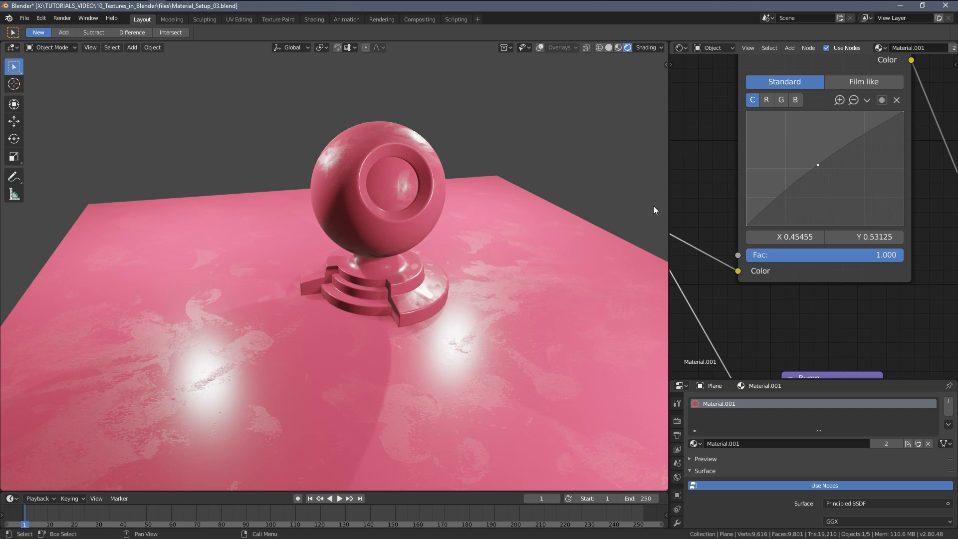
{"action": "middle_click_drag", "start_coordinate": [657, 207], "coordinate": [484, 231]}
{"action": "scroll", "coordinate": [466, 233], "scroll_direction": "down", "scroll_amount": 4}
{"action": "scroll", "coordinate": [469, 226], "scroll_direction": "up", "scroll_amount": 5}
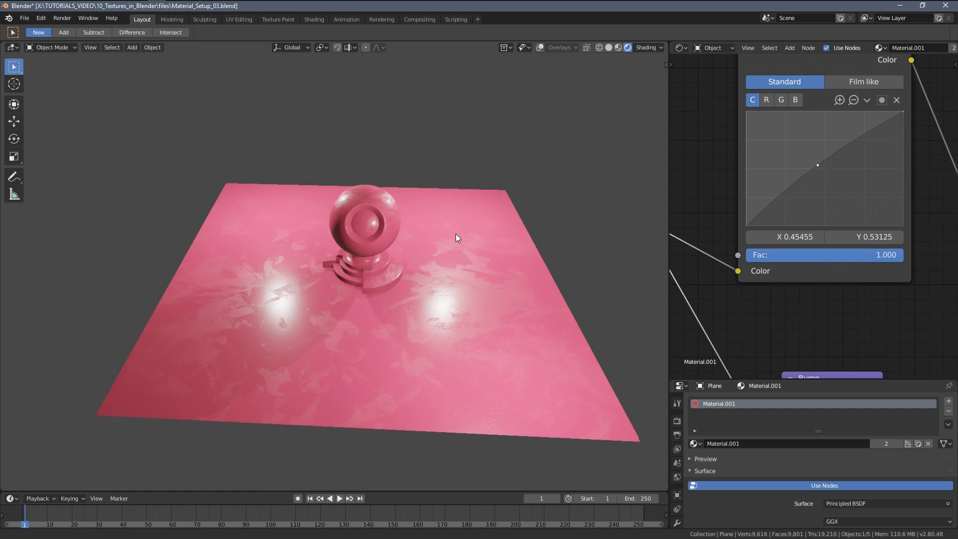
{"action": "mouse_move", "coordinate": [814, 170]}
{"action": "left_mouse_down"}
{"action": "mouse_move", "coordinate": [810, 158]}
{"action": "mouse_move", "coordinate": [801, 162]}
{"action": "left_mouse_up"}
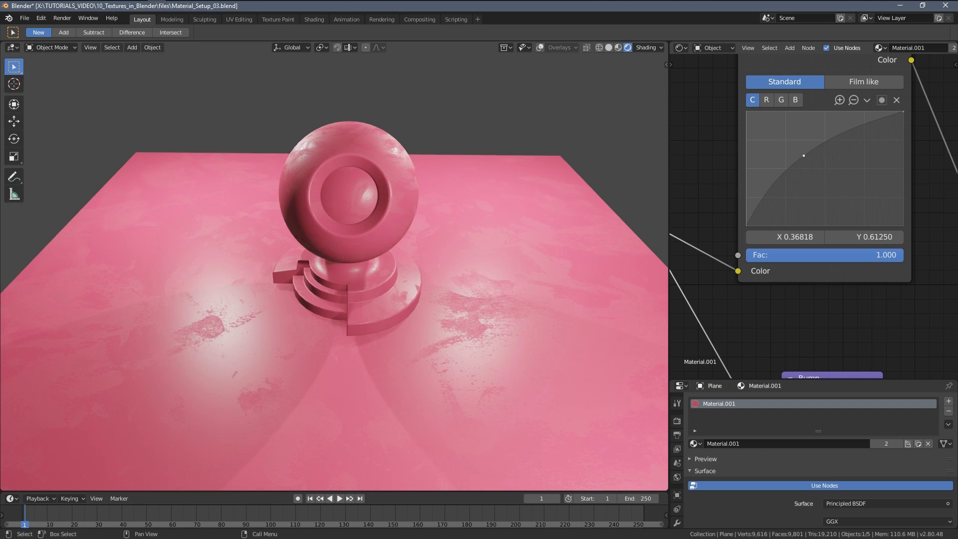